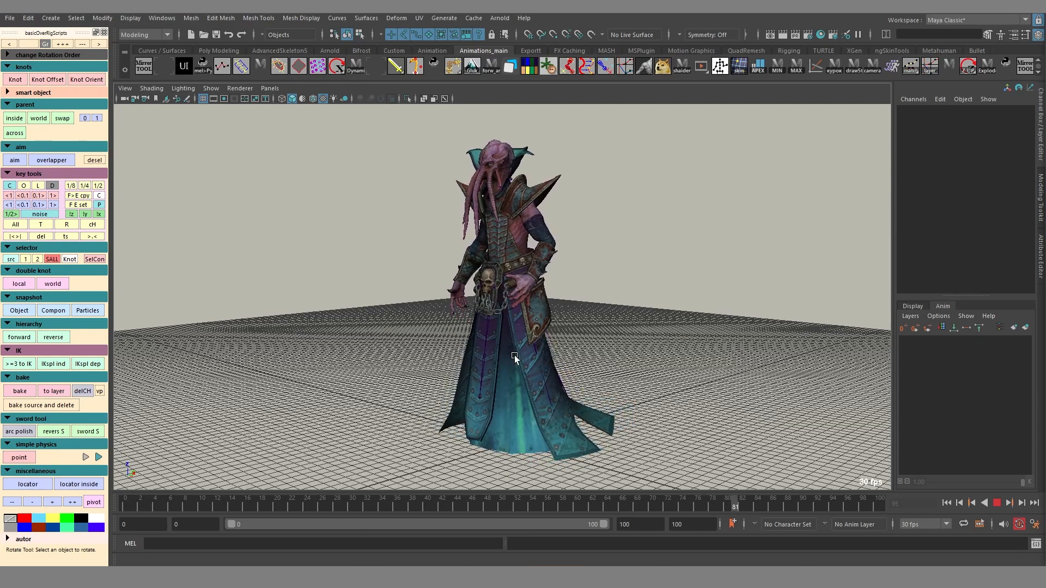
Step: Stop the playback, check the skirt joints in X-ray display, and open the overlapper settings
alt+drag(514, 355, 562, 349)
key(alt+x)
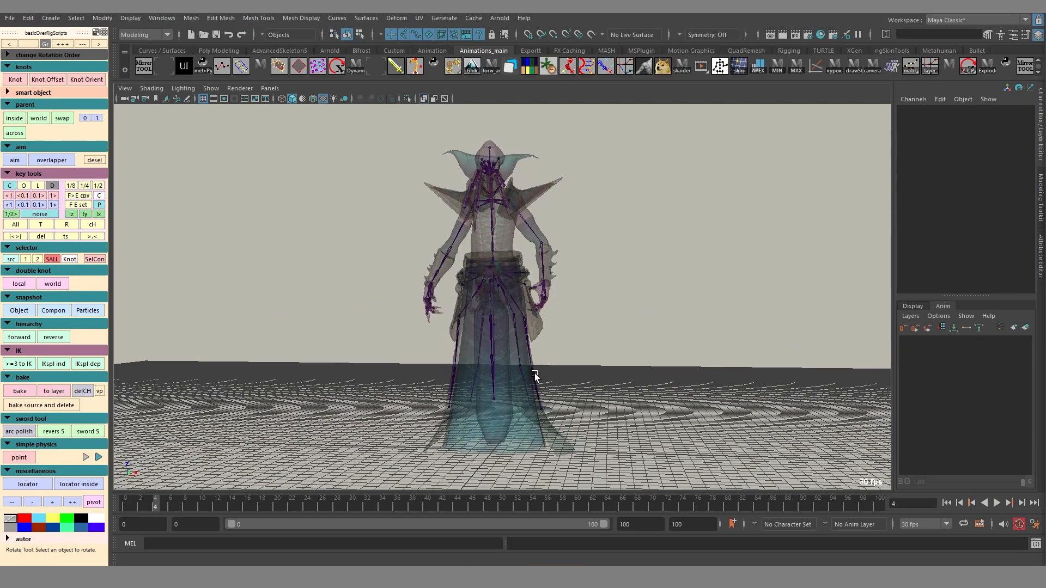
key(Escape)
key(alt+x)
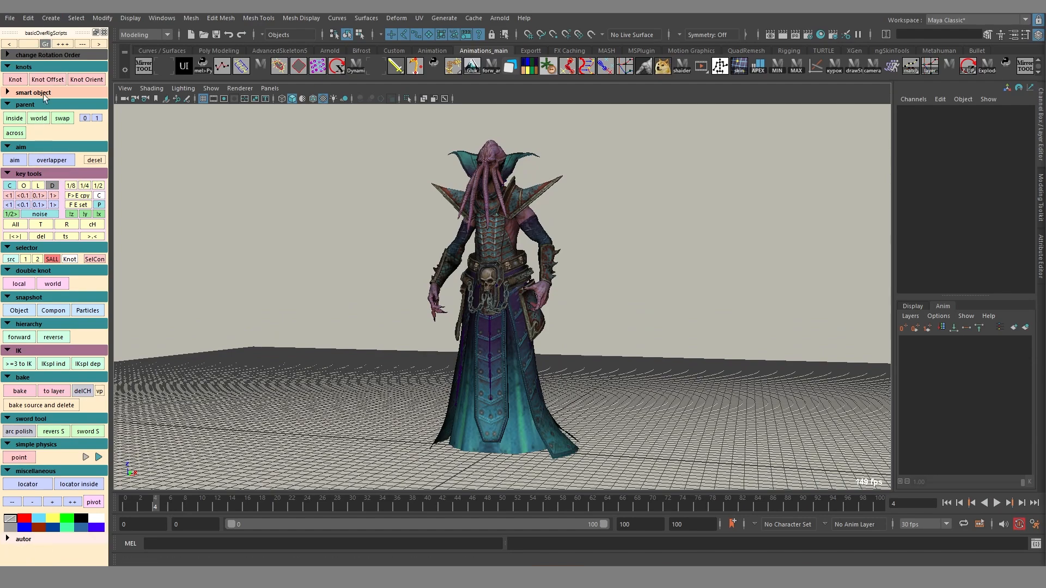
click(53, 161)
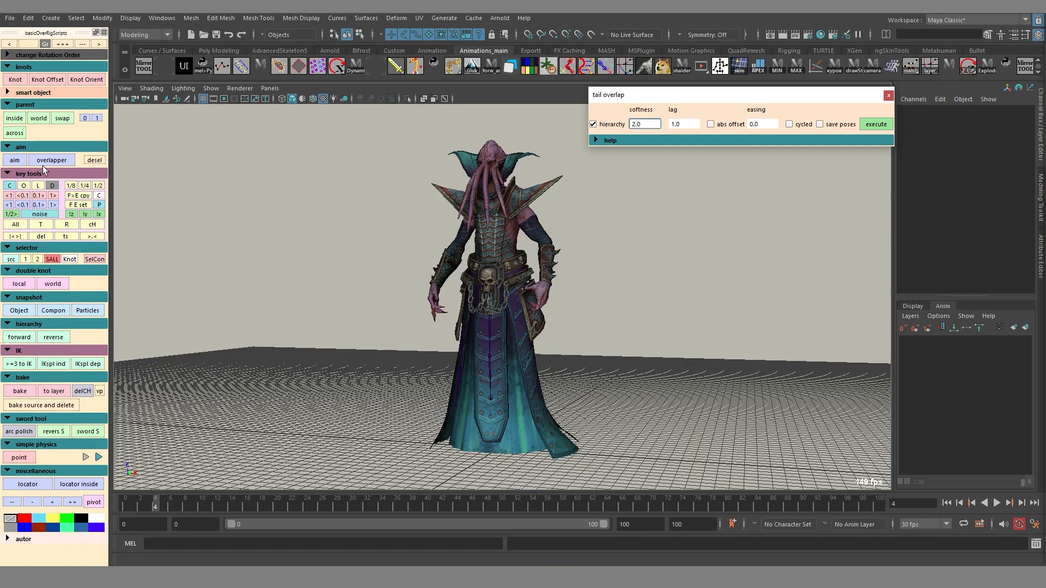
Step: Select the joint chains of the outer skirt, including the front, back and side panels, using X-ray display
alt+right_drag(149, 158, 462, 273)
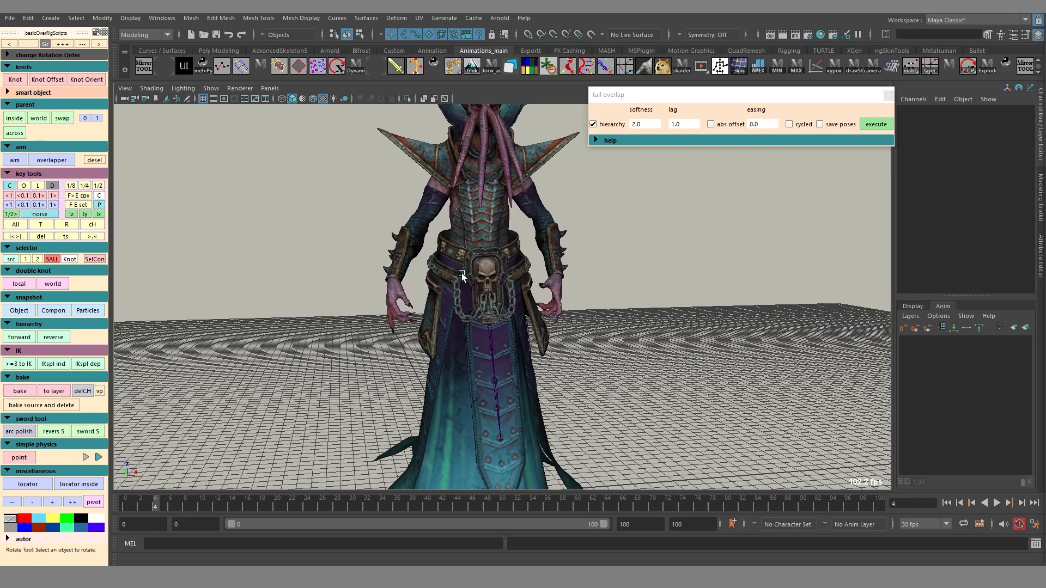
mouse_move(462, 272)
alt+mouse_down()
mouse_move(434, 294)
mouse_move(577, 383)
alt+mouse_up()
key(alt+x)
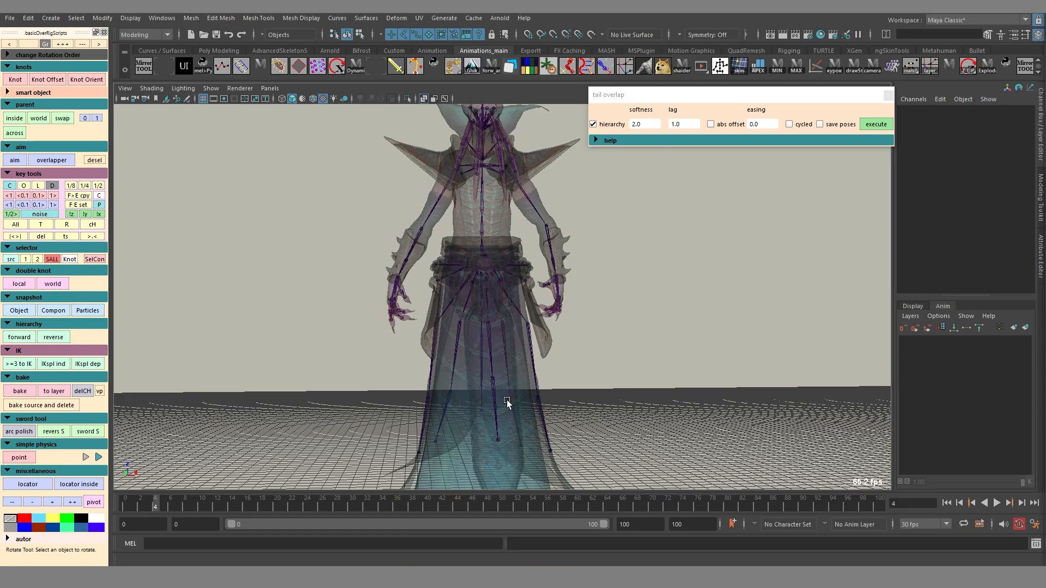
mouse_move(492, 380)
alt+mouse_down()
mouse_move(560, 380)
mouse_move(501, 377)
mouse_move(611, 361)
mouse_move(580, 353)
mouse_move(594, 354)
alt+mouse_up()
key(alt+x)
key(alt+x)
click(495, 354)
key(q)
mouse_move(595, 357)
alt+mouse_down()
mouse_move(661, 378)
mouse_move(666, 370)
alt+mouse_up()
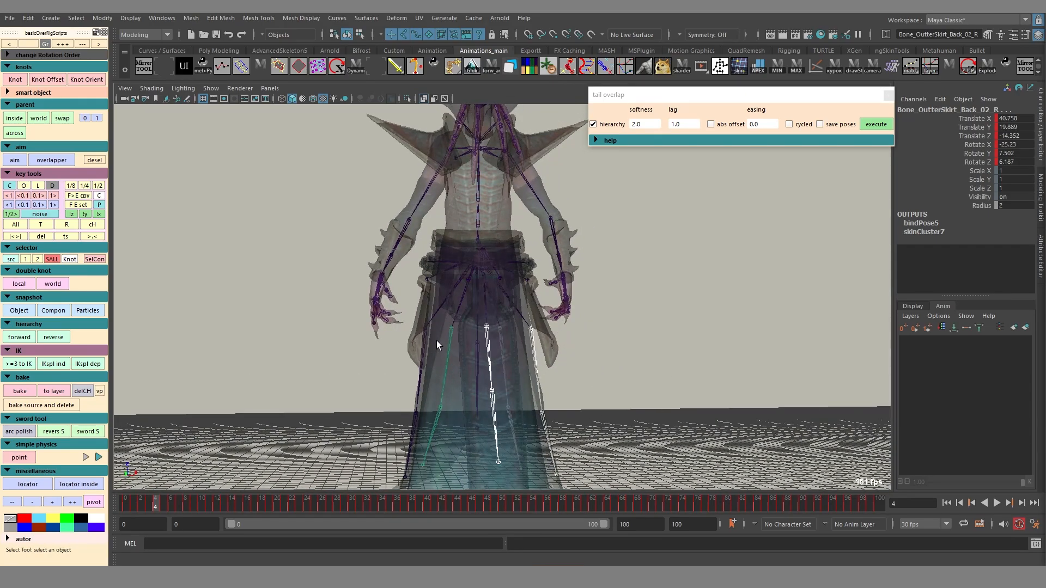
shift+drag(433, 341, 402, 347)
Step: Play back the animation with the skirt chains selected and stop it at frame 39
key(alt+x)
mouse_move(464, 373)
alt+mouse_down()
mouse_move(508, 372)
mouse_move(423, 369)
alt+mouse_up()
key(alt+x)
key(alt+x)
alt+right_drag(547, 349, 343, 349)
key(alt+v)
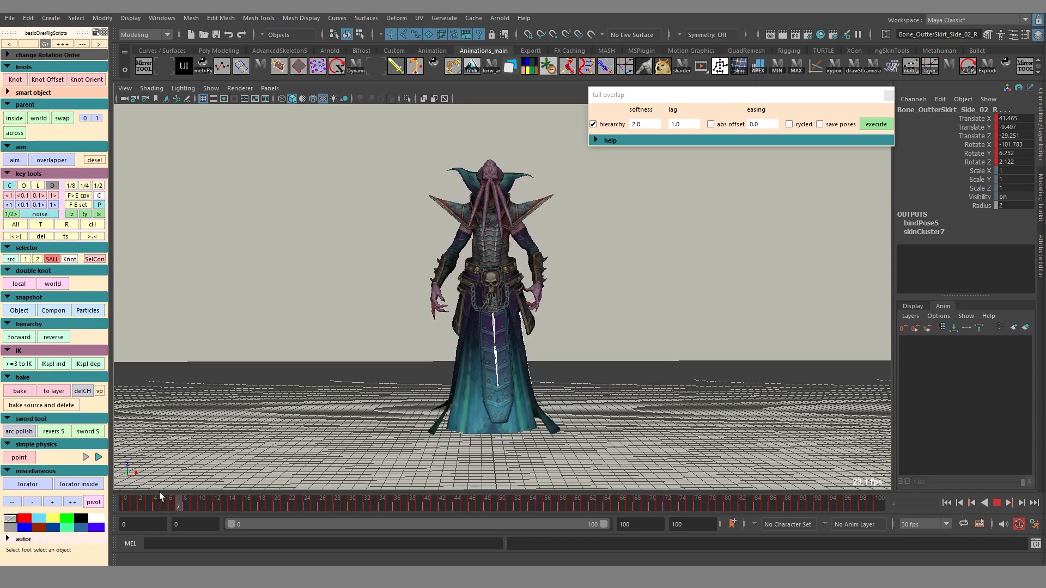
key(alt+v)
alt+drag(530, 365, 580, 328)
key(alt+v)
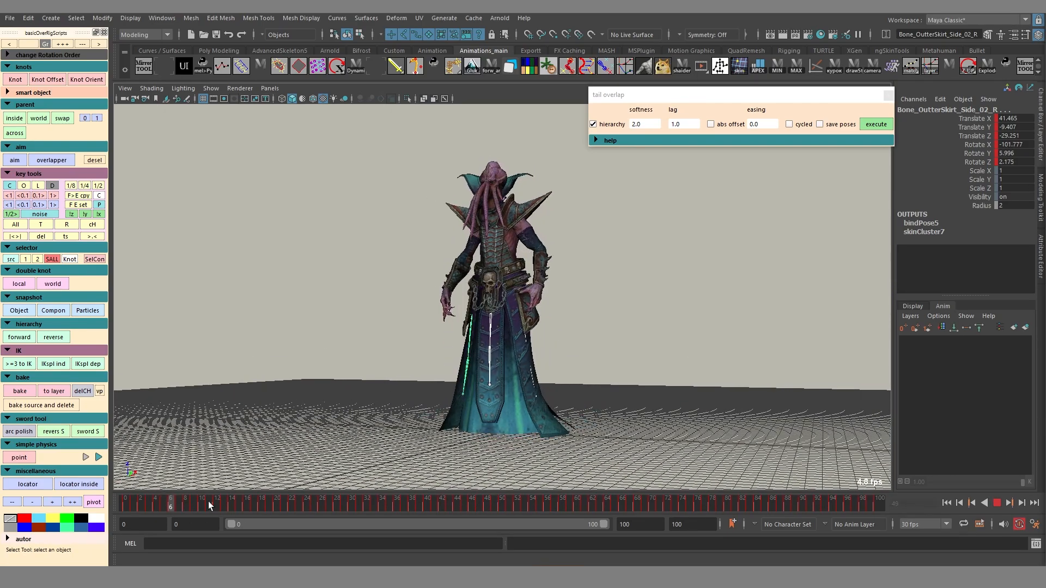
click(419, 502)
alt+drag(452, 425, 487, 429)
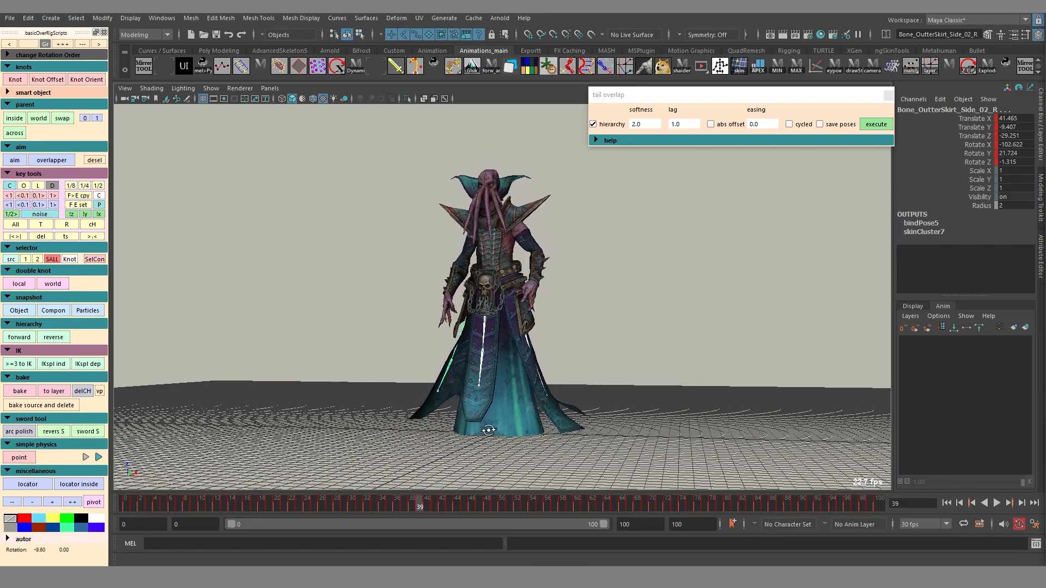
Step: Examine the selected skirt joint chains at frame 39 from several angles in X-ray and shaded display
alt+right_drag(487, 429, 793, 414)
key(alt+x)
alt+drag(604, 381, 591, 416)
alt+middle_drag(590, 416, 633, 334)
alt+right_drag(633, 334, 426, 246)
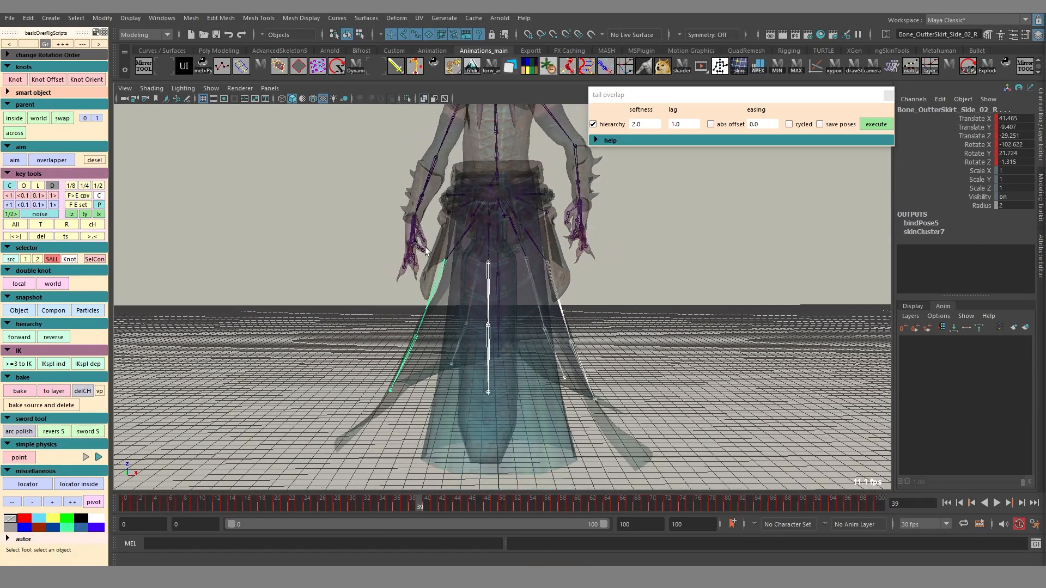
mouse_move(636, 340)
alt+mouse_down()
mouse_move(540, 325)
mouse_move(536, 313)
mouse_move(620, 341)
alt+mouse_up()
key(alt+x)
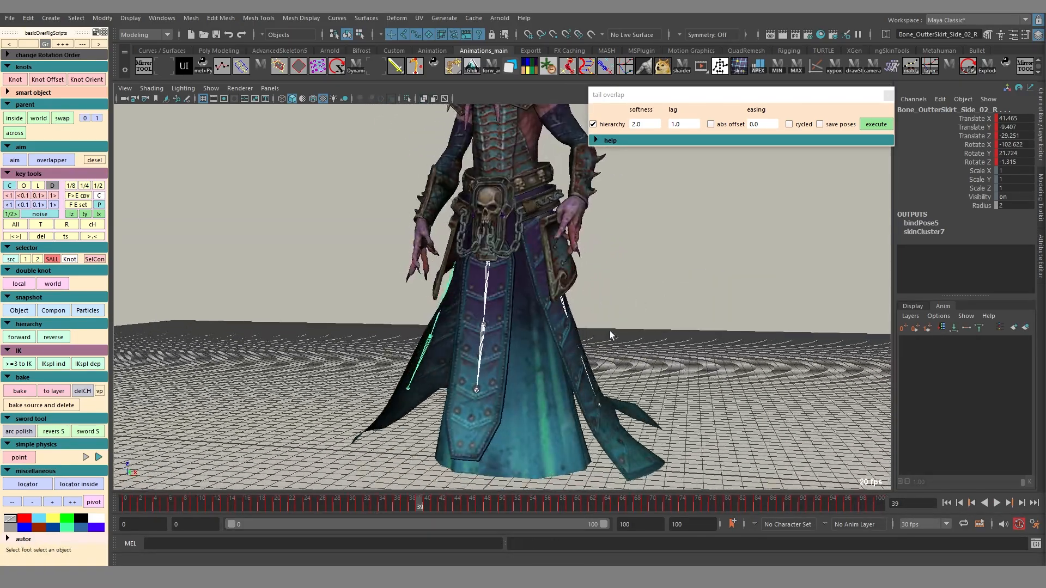
mouse_move(648, 155)
alt+mouse_down()
mouse_move(632, 241)
mouse_move(629, 231)
alt+mouse_up()
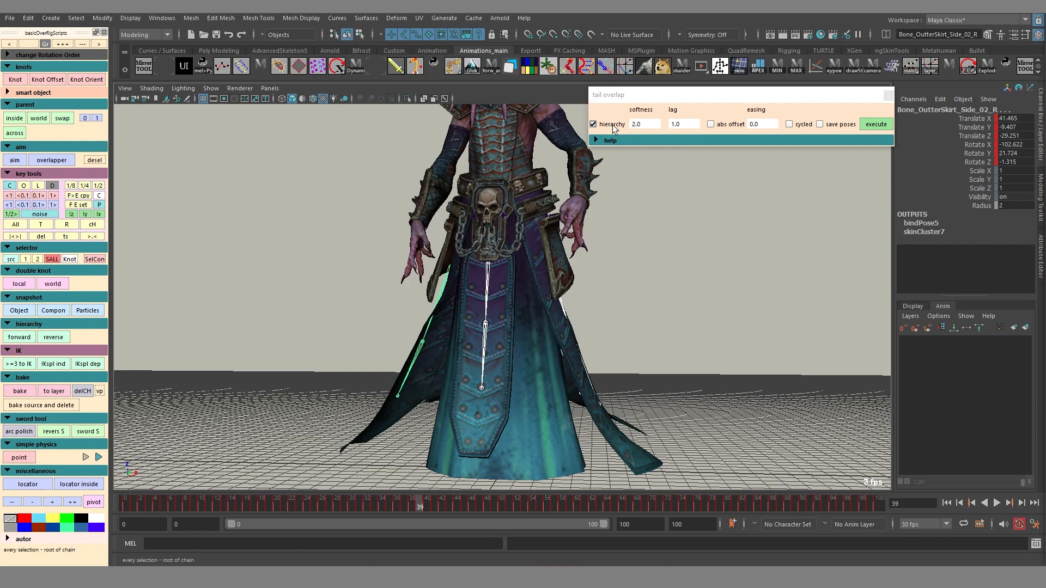
alt+drag(623, 245, 615, 288)
key(alt+a)
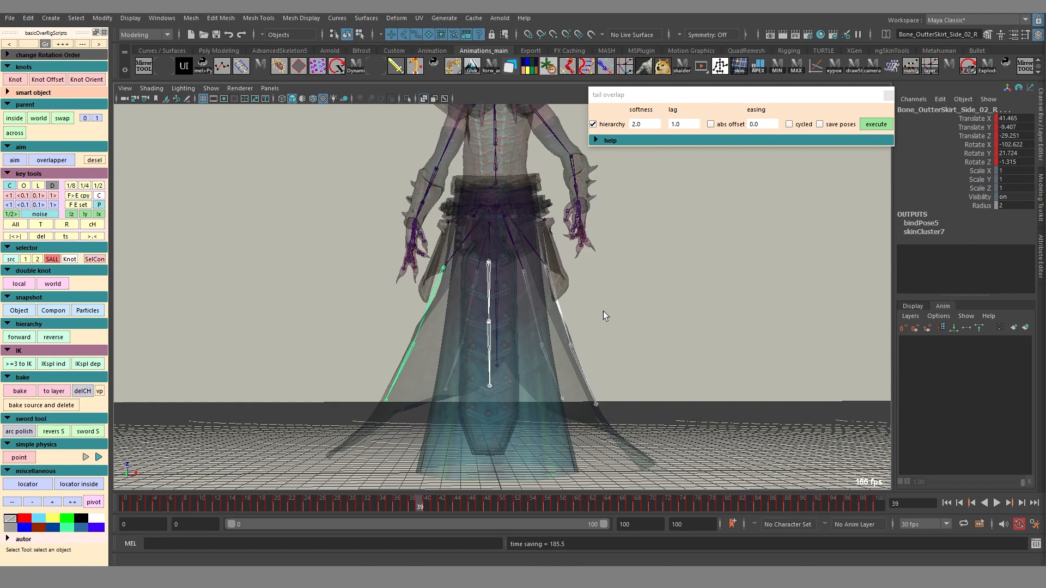
key(alt+x)
mouse_move(614, 303)
alt+mouse_down()
mouse_move(603, 312)
mouse_move(616, 315)
alt+mouse_up()
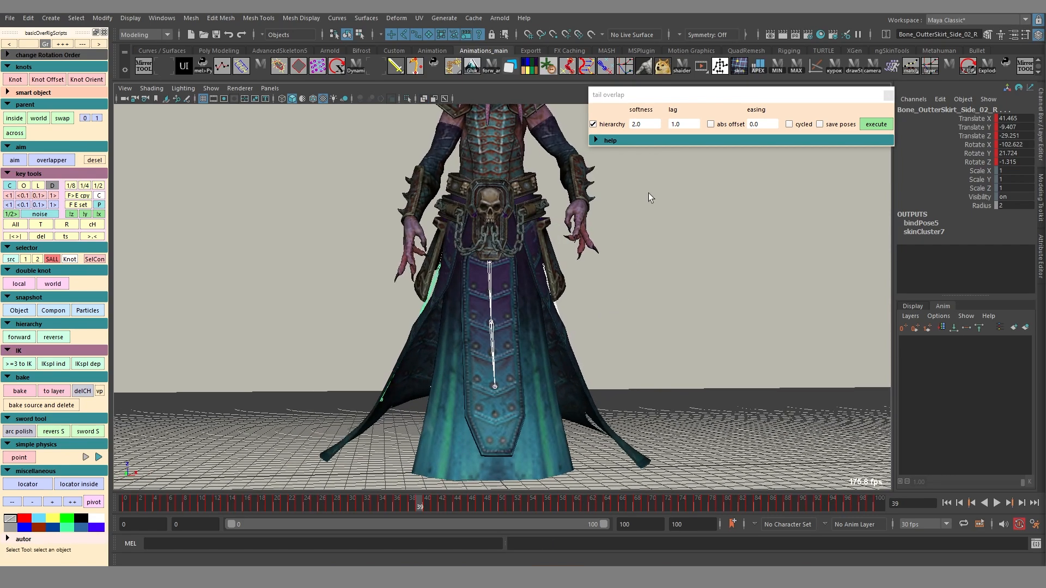
Step: Set the tail overlap softness to 1 and the lag to 8
drag(643, 128, 631, 127)
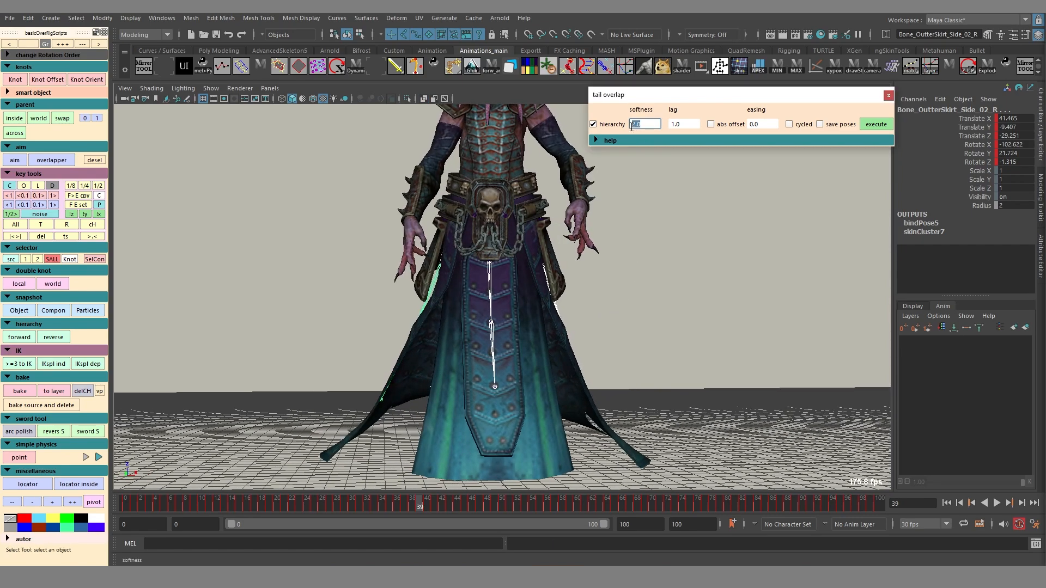
text(1)
key(Tab)
text(8)
drag(734, 95, 734, 106)
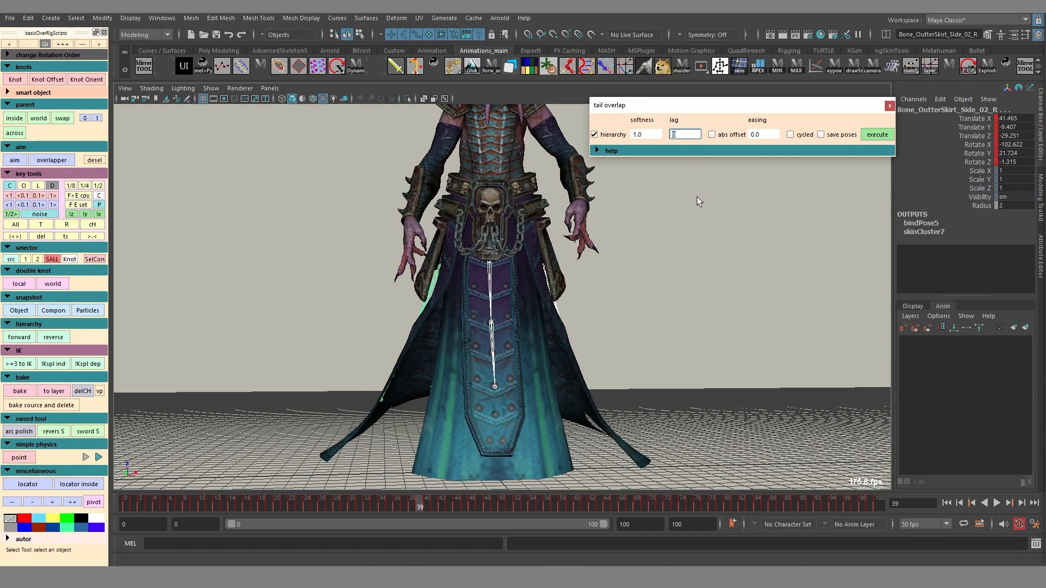
Step: Enable the cycled option, check the first and last frames, and execute the tail overlap on the selected skirt chains
alt+drag(697, 197, 644, 328)
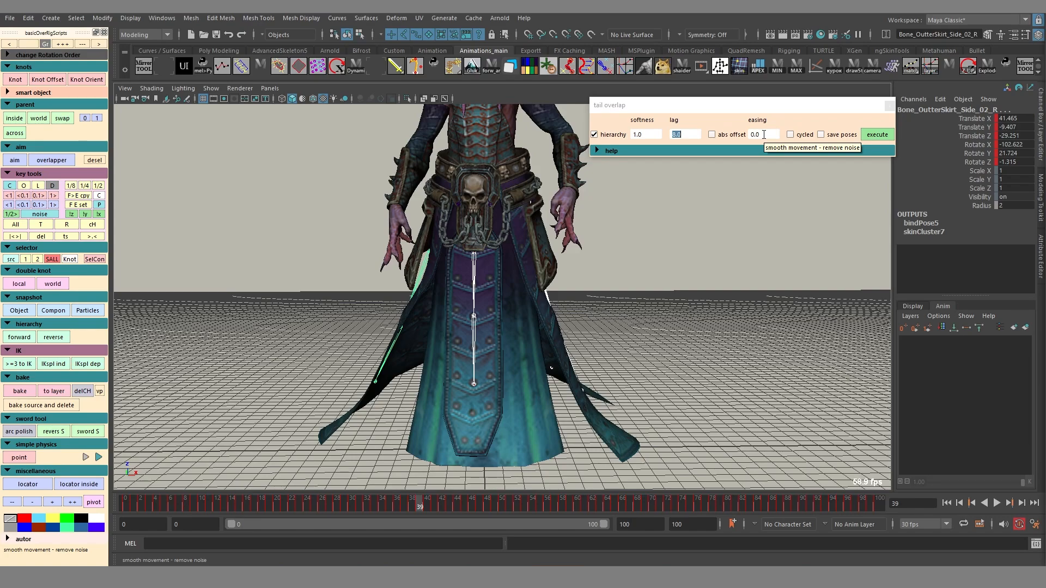
click(790, 134)
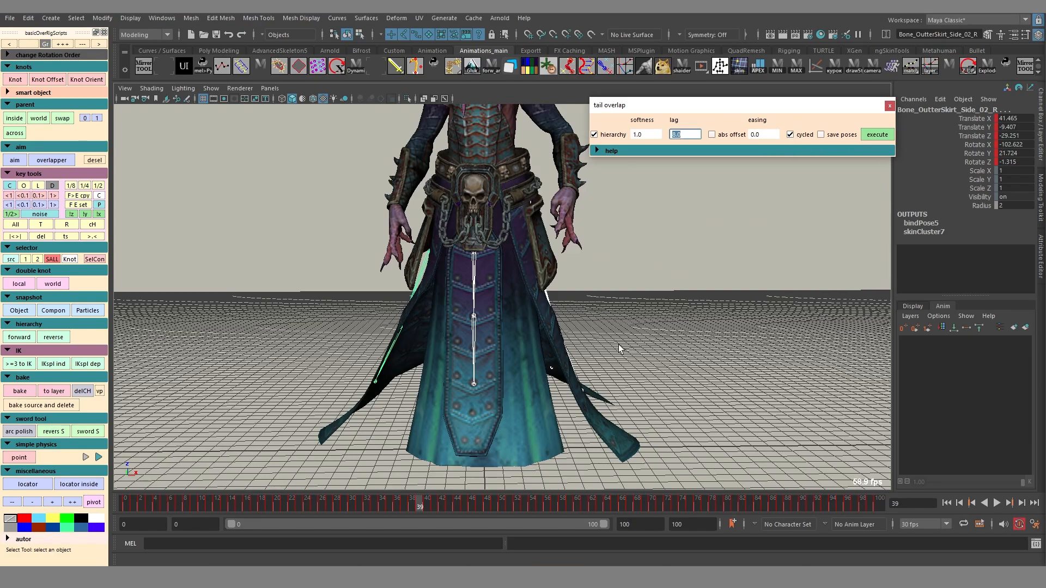
mouse_move(618, 348)
alt+mouse_down()
mouse_move(651, 338)
mouse_move(606, 334)
alt+mouse_up()
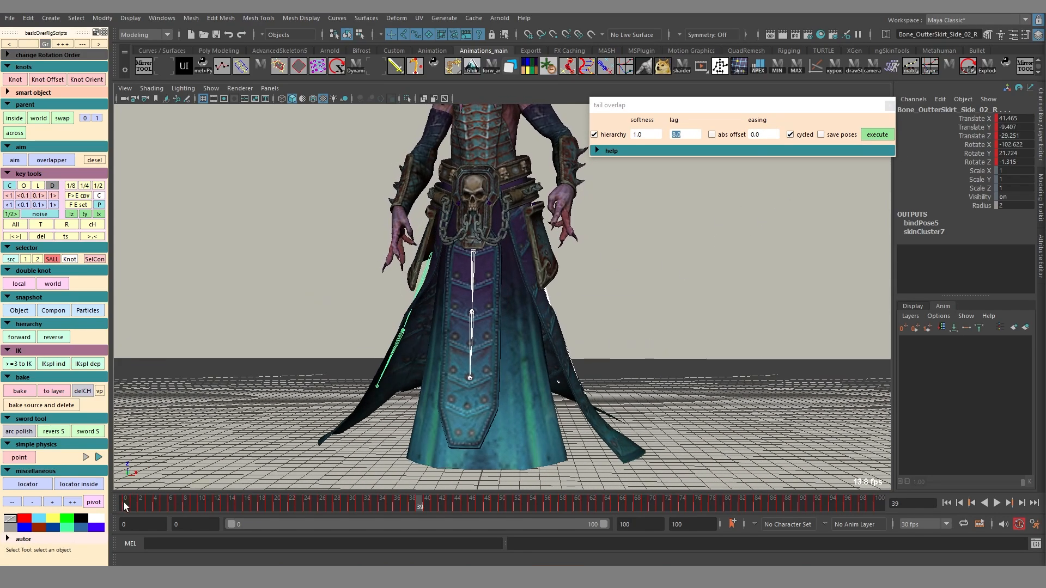
drag(124, 507, 894, 515)
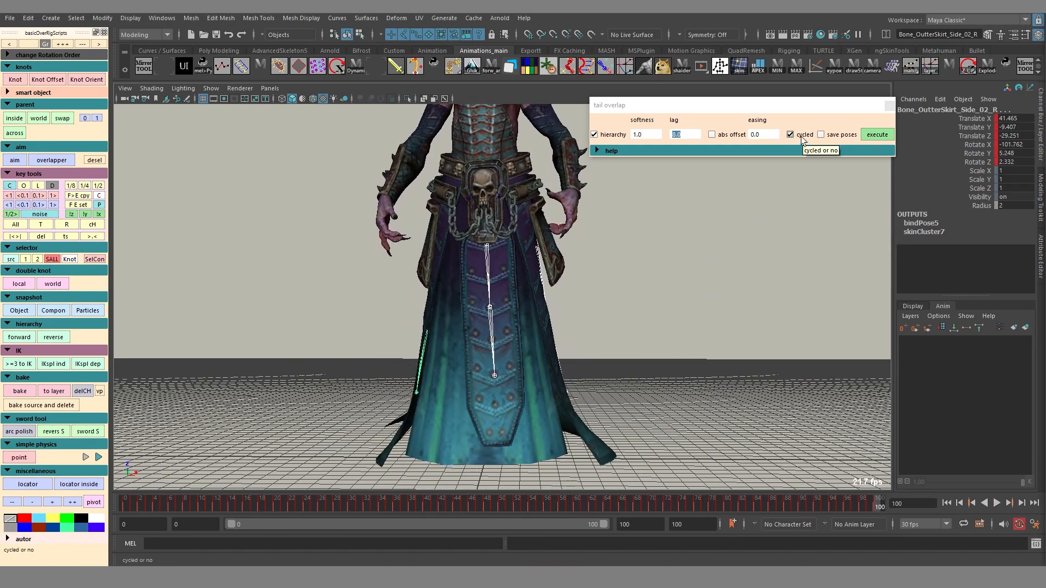
click(784, 107)
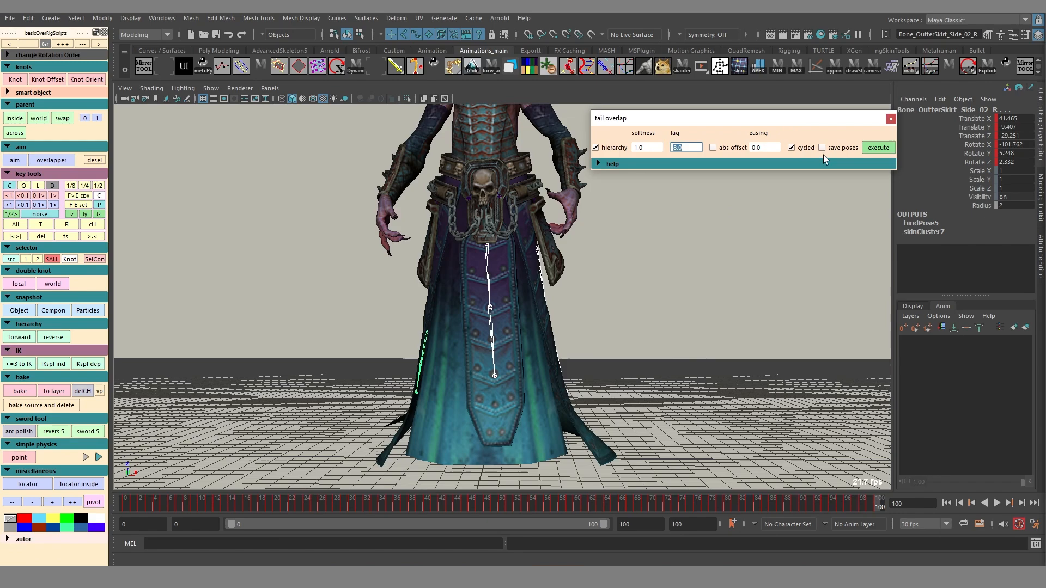
click(887, 149)
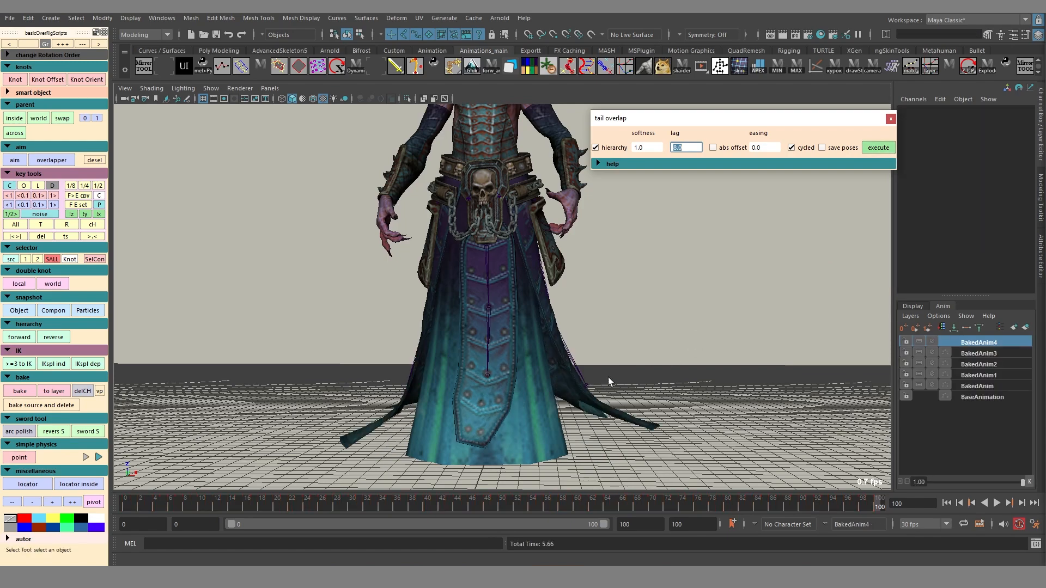
Step: Play back the baked overlap on the skirt and stop the playback
key(alt+v)
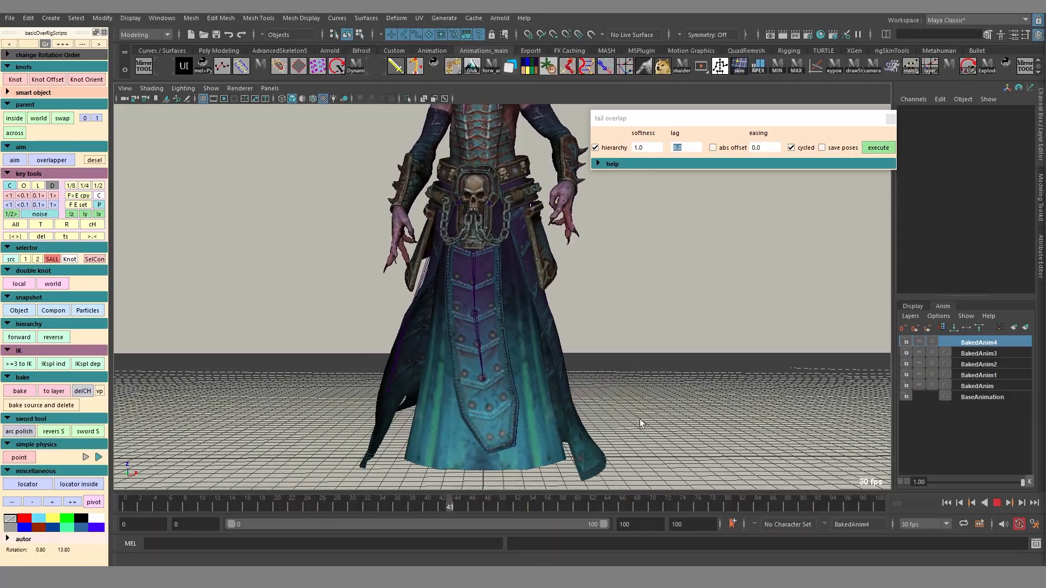
alt+drag(521, 378, 496, 386)
key(alt+v)
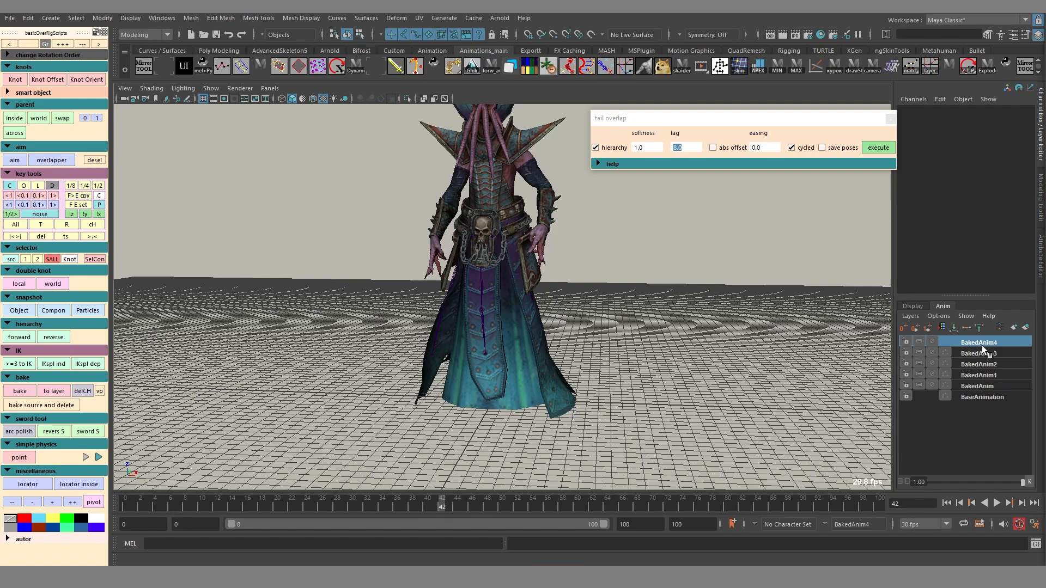
Step: Try a weight of about 0.52 on all layers from BakedAnim to BakedAnim4 during playback, and restore full weight
middle_drag(982, 346, 981, 374)
shift+click(979, 382)
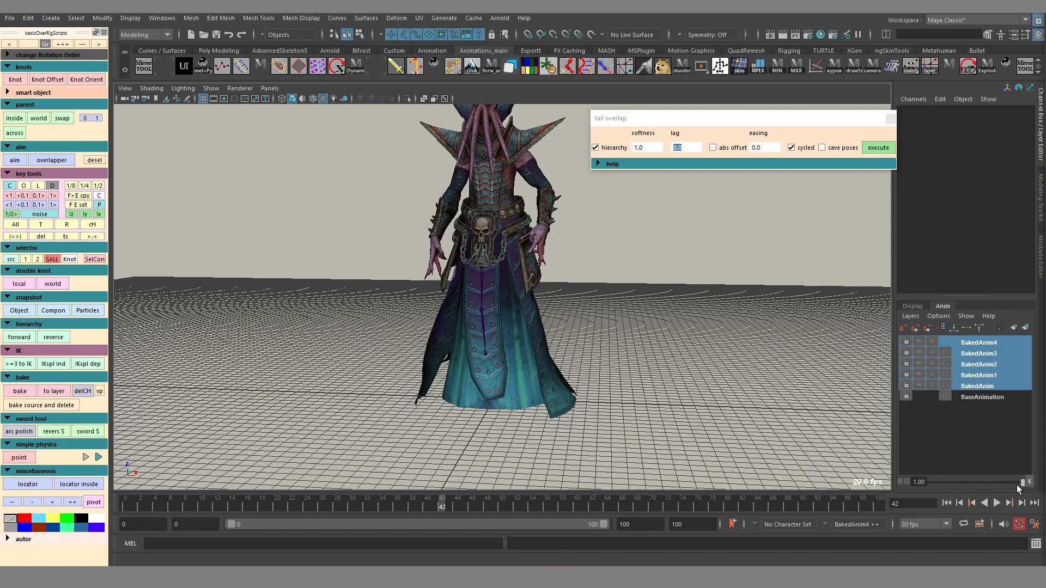
drag(1017, 484, 976, 482)
key(alt+v)
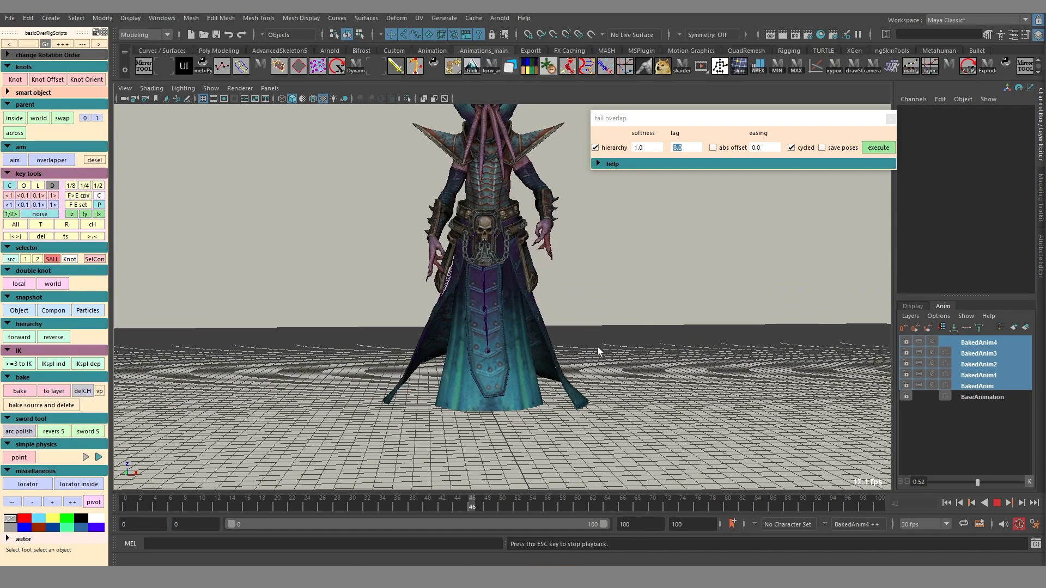
drag(972, 485, 1025, 485)
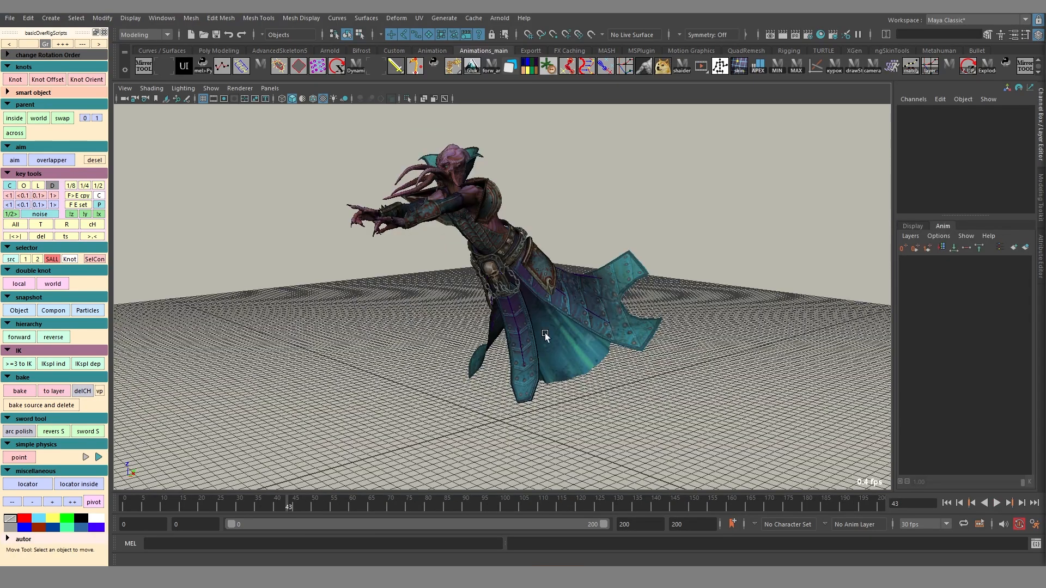
Step: Go to frame 0 of the 200-frame animation and open the overlapper settings
drag(136, 509, 116, 503)
alt+drag(283, 388, 393, 371)
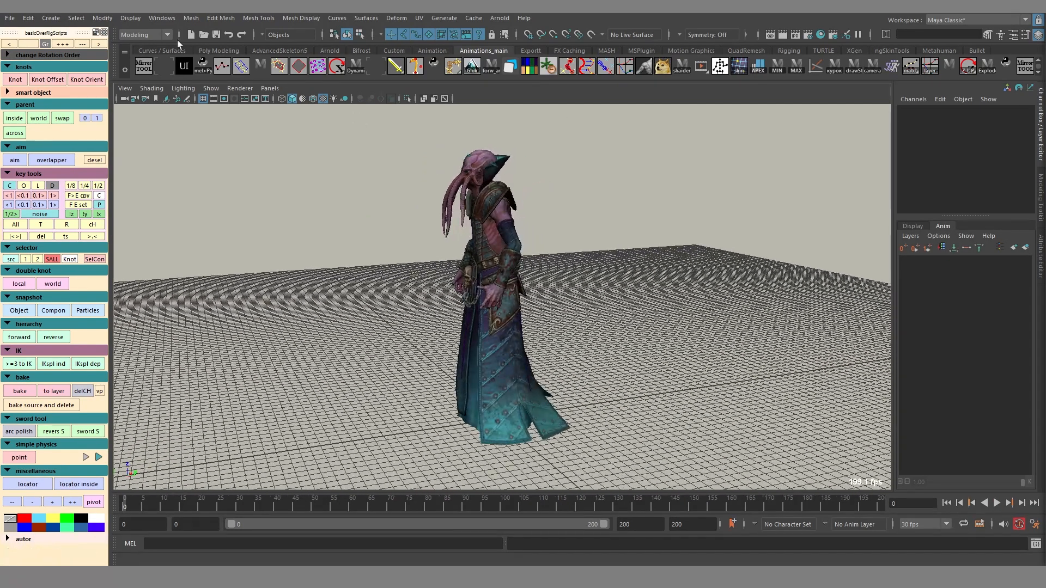
click(52, 160)
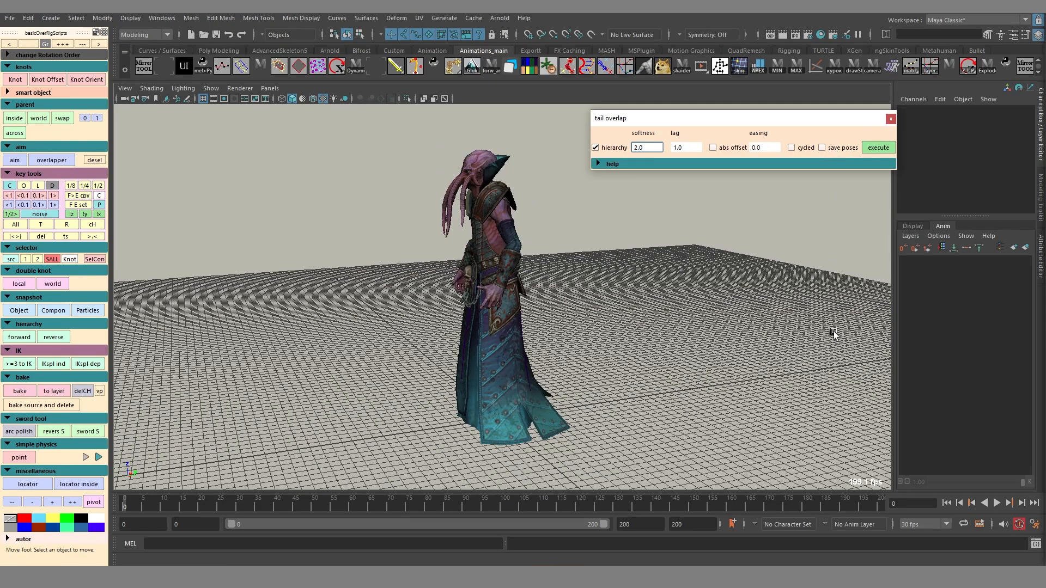
Step: Play the 200-frame animation while viewing the joints in X-ray display, and stop it at frame 71
mouse_move(688, 311)
alt+mouse_down()
mouse_move(661, 305)
mouse_move(687, 285)
mouse_move(775, 315)
mouse_move(554, 338)
mouse_move(522, 321)
mouse_move(478, 320)
mouse_move(612, 321)
mouse_move(592, 321)
alt+mouse_up()
key(alt+v)
key(alt+x)
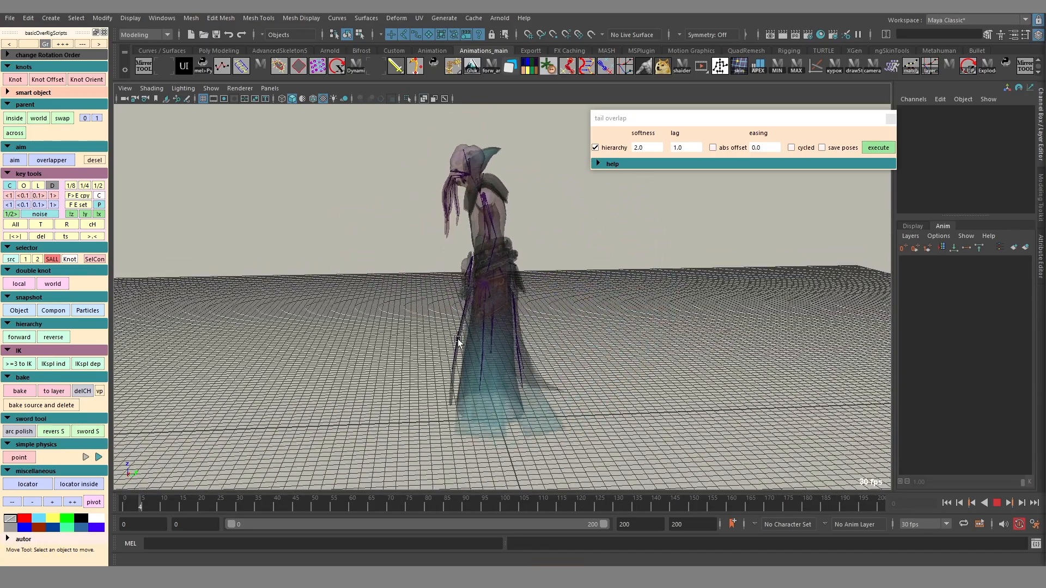
key(alt+x)
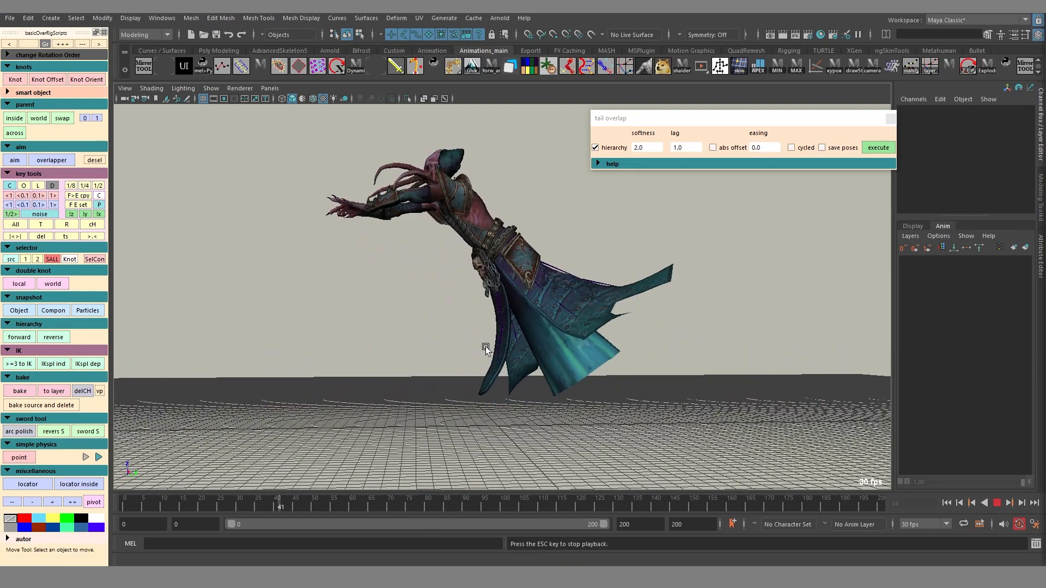
key(alt+v)
Step: Examine the skirt joint chains at frame 71 from both sides in X-ray and shaded display
alt+right_drag(520, 342, 587, 338)
key(alt+x)
alt+drag(587, 338, 610, 324)
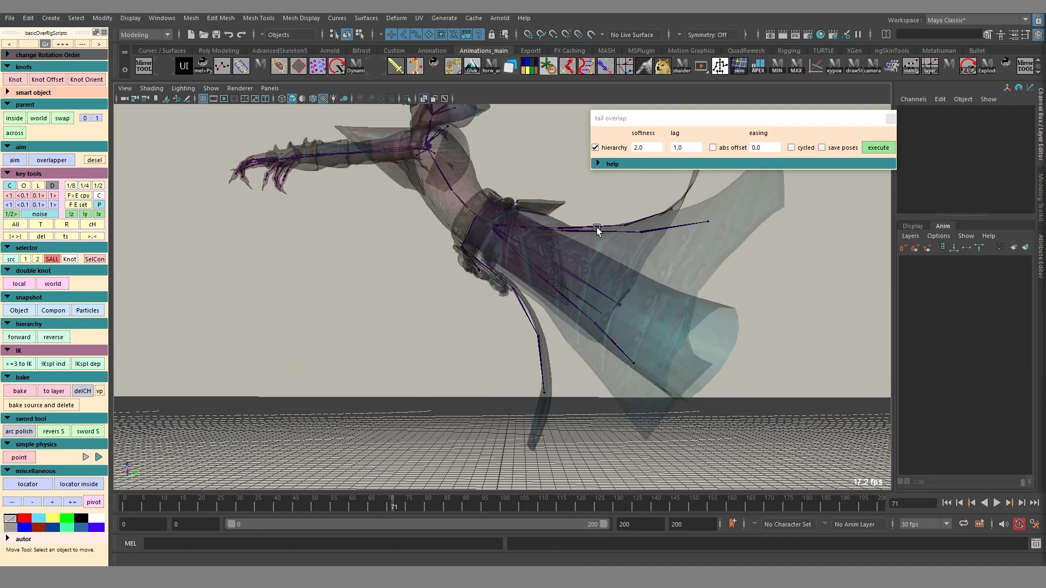
click(596, 228)
alt+drag(550, 402, 720, 409)
click(720, 410)
alt+drag(567, 357, 689, 384)
key(alt+x)
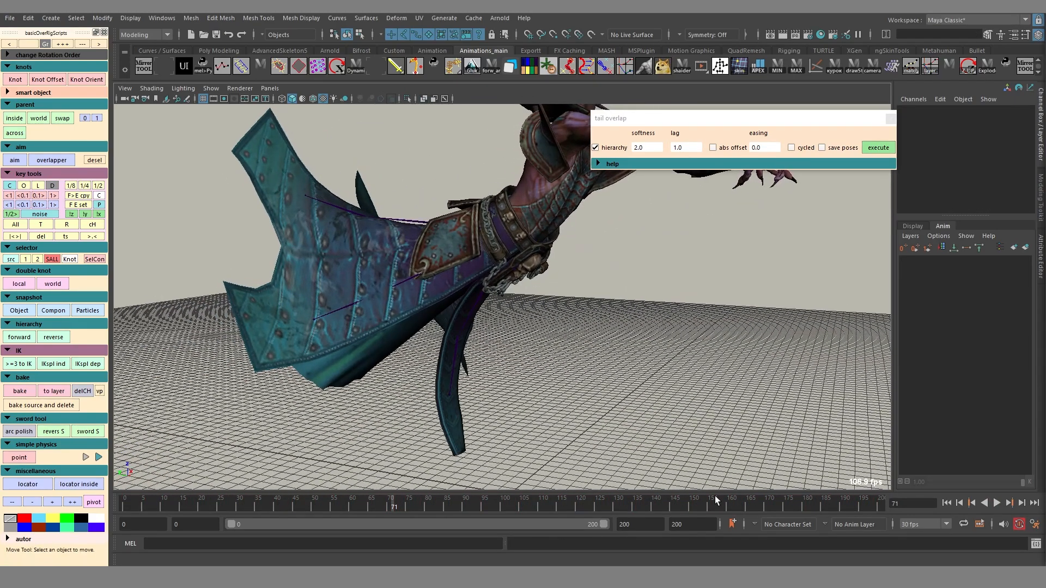
Step: Compare the skirt pose at frame 0 and frame 200, and view the last frame in X-ray display
drag(181, 507, 123, 507)
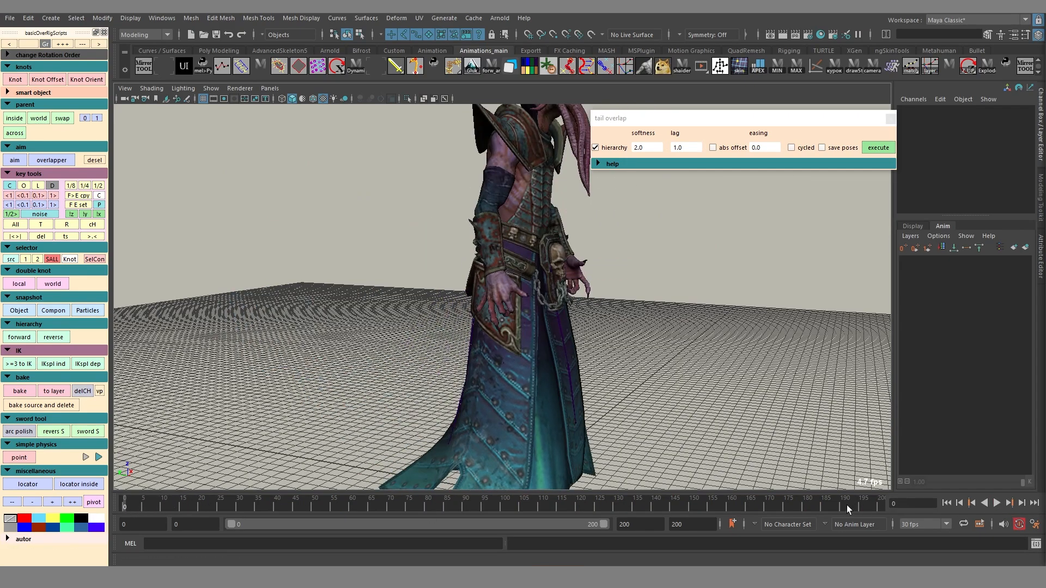
drag(846, 505, 972, 510)
key(alt+x)
alt+drag(642, 337, 708, 318)
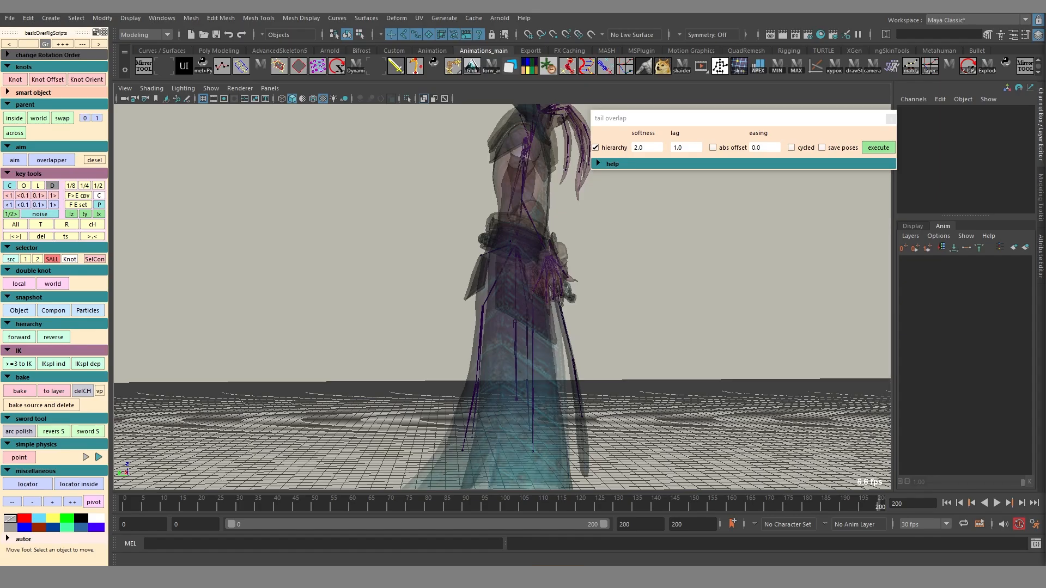
Step: Run the overlapper on the root joints of the skirt chains with softness 1, lag 5 and save poses enabled
alt+drag(733, 351, 619, 335)
key(alt+x)
key(alt+x)
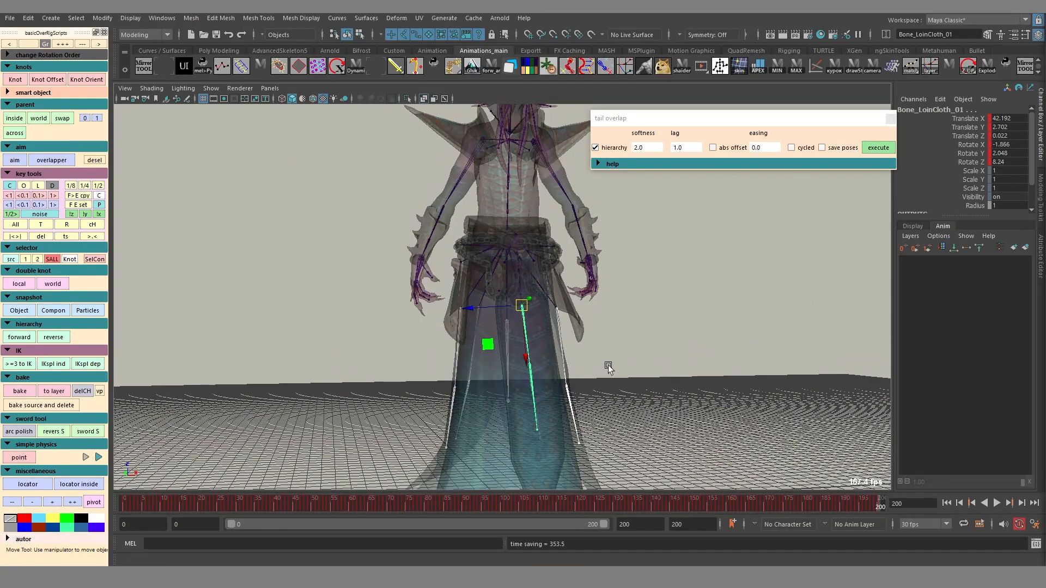
click(646, 150)
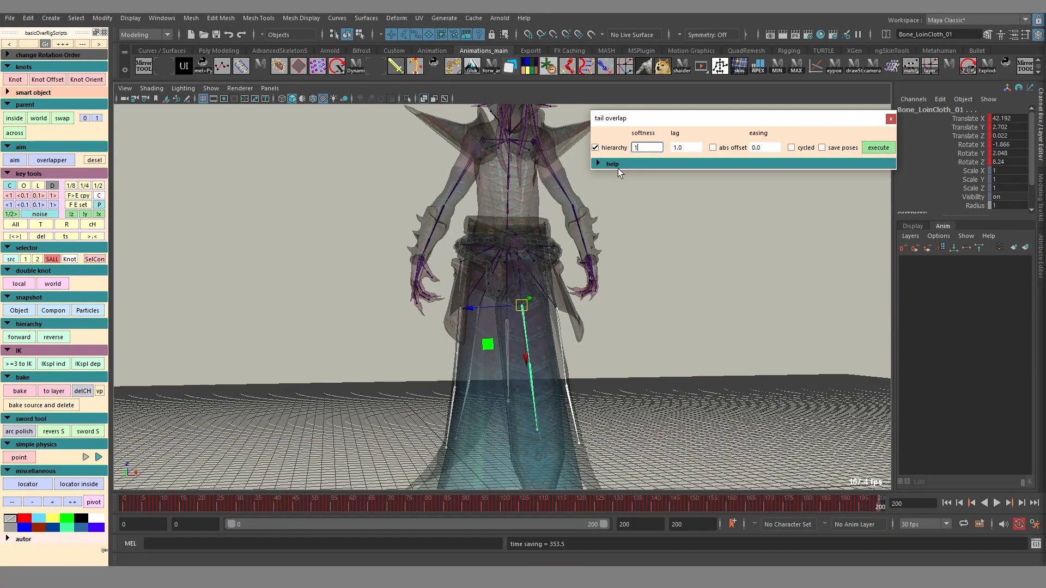
key(Tab)
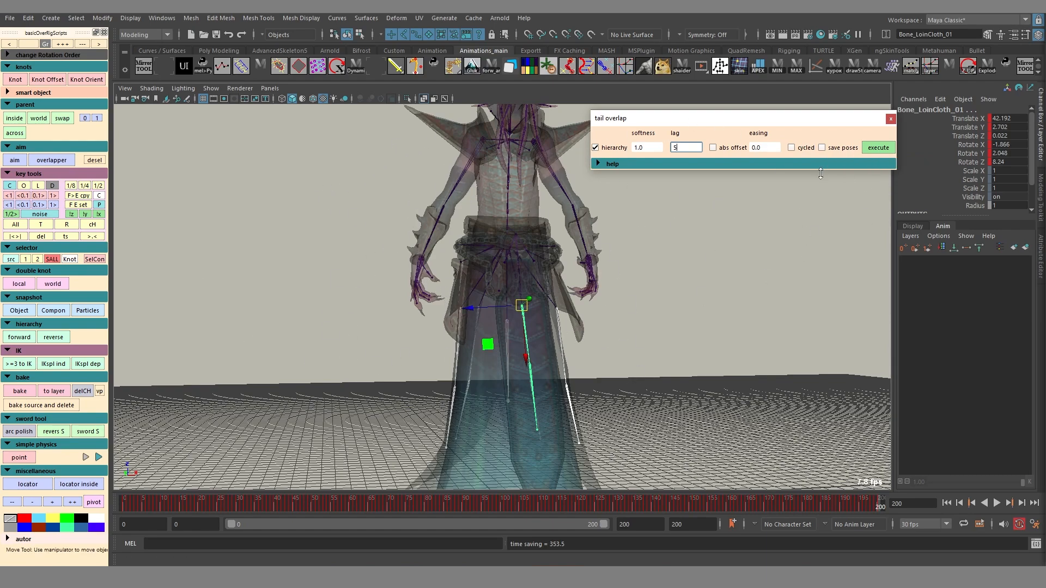
click(823, 148)
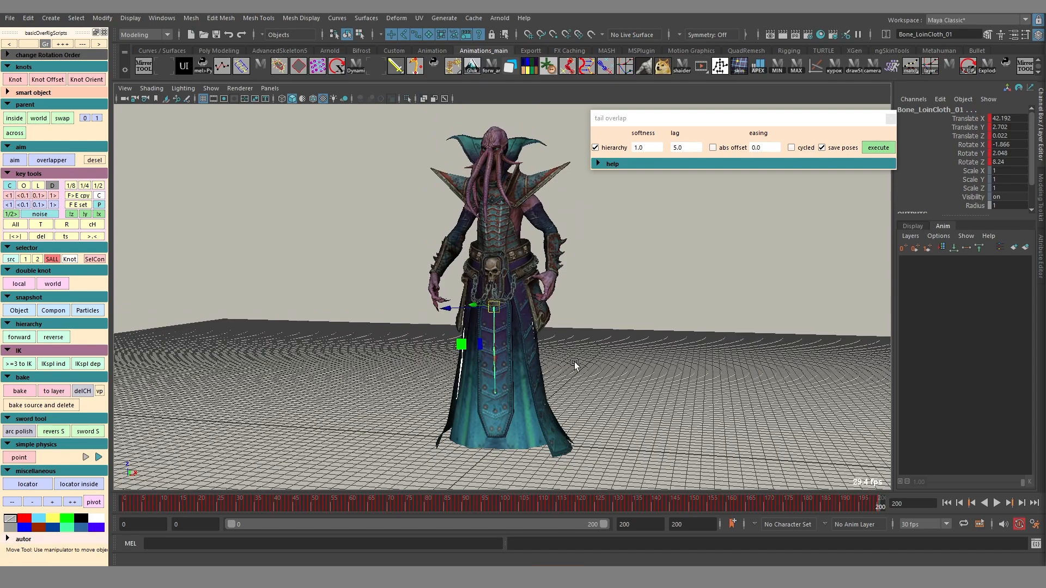
alt+drag(574, 360, 582, 360)
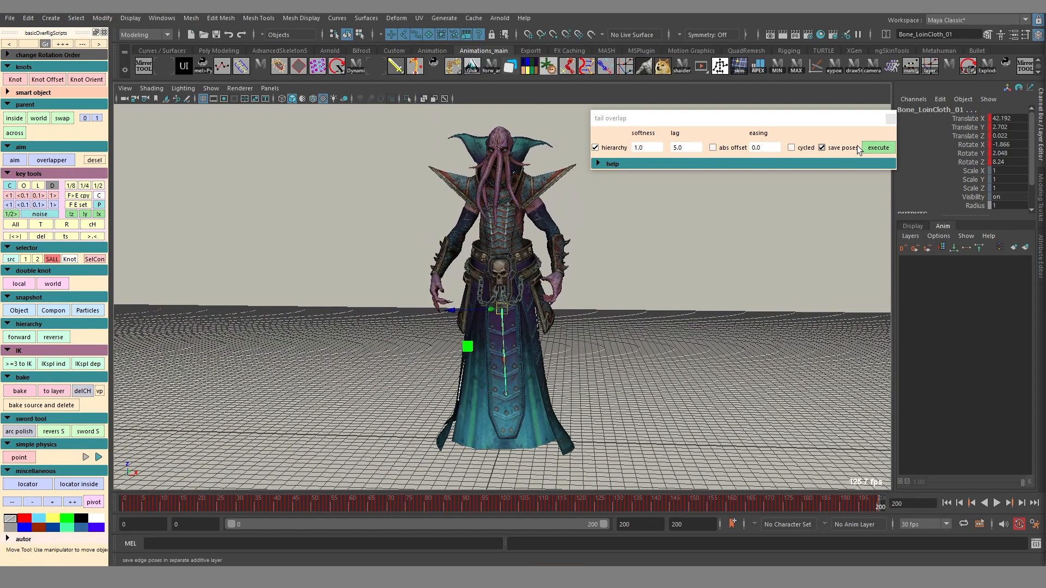
click(879, 149)
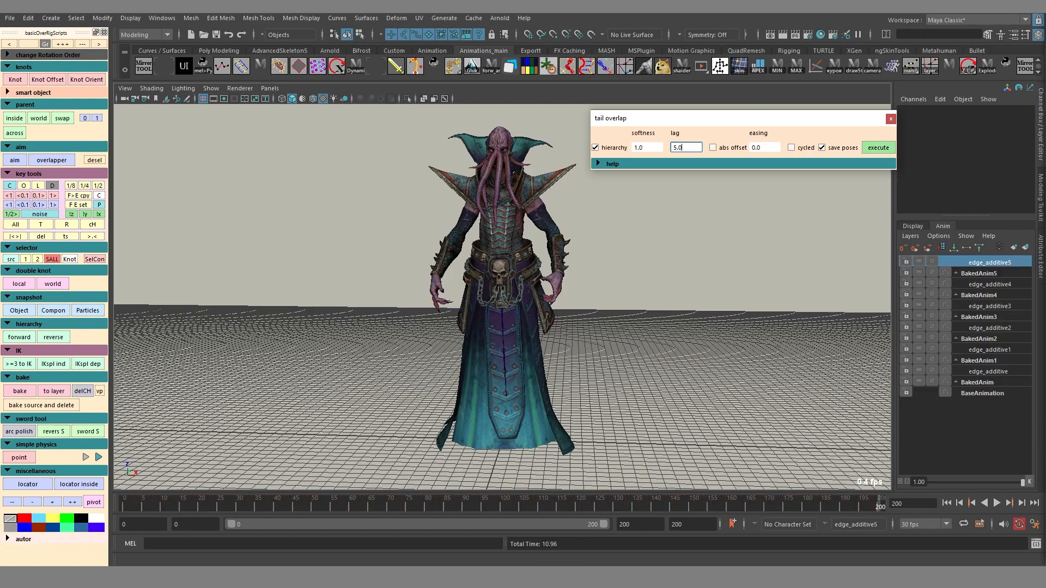
Step: Play the overlapped animation from the side, stop it, and go to frame 200
alt+drag(567, 390, 486, 345)
key(alt+v)
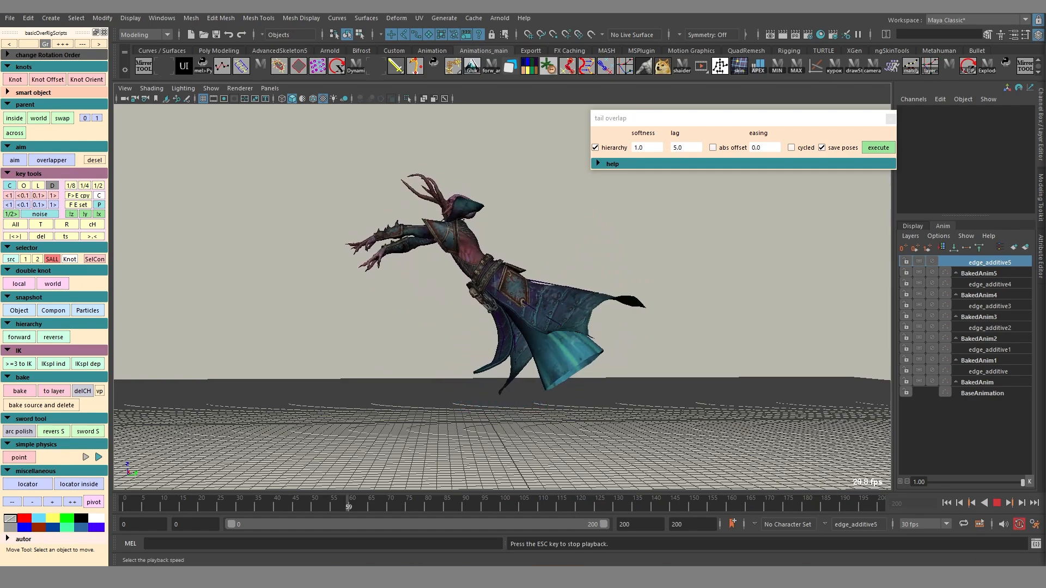
click(997, 503)
drag(869, 504, 965, 512)
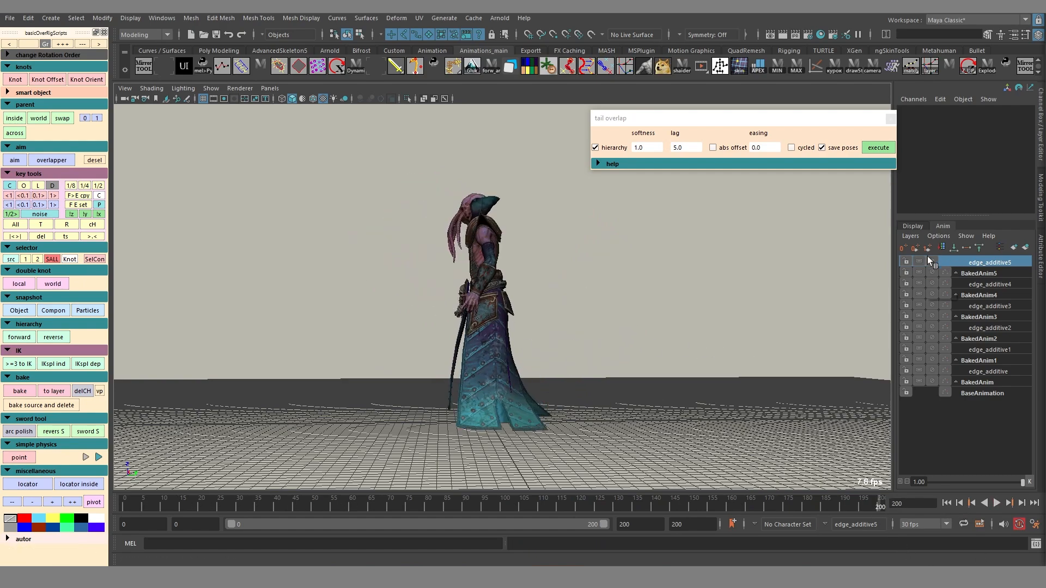
Step: Compare the skirt's last-frame pose by toggling the mute of the BakedAnim and edge_additive layers
click(978, 382)
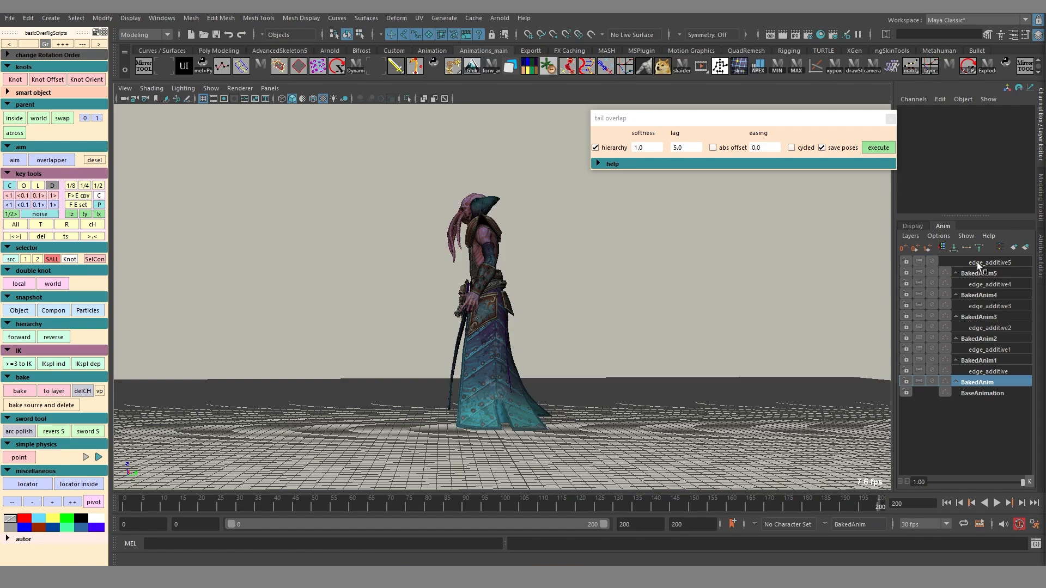
shift+click(975, 262)
click(932, 381)
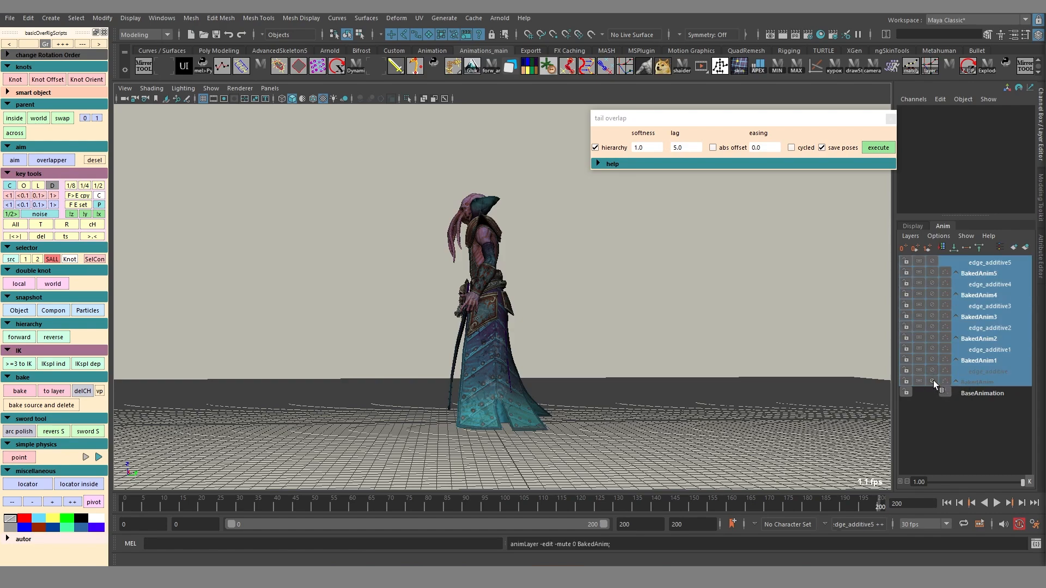
click(932, 370)
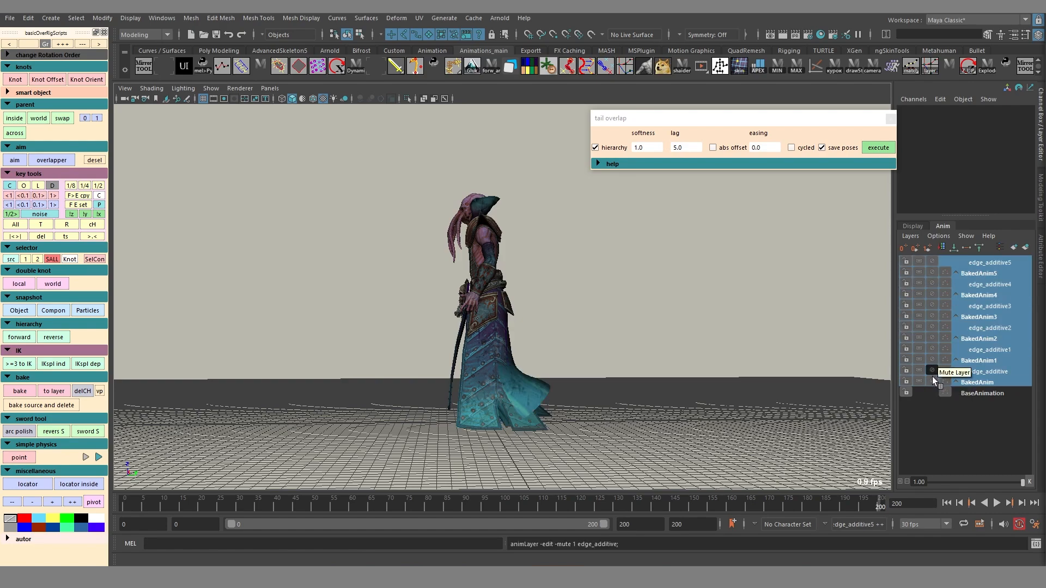
click(932, 370)
Step: Mute the animation layers BakedAnim through BakedAnim5 and play the base animation
click(932, 382)
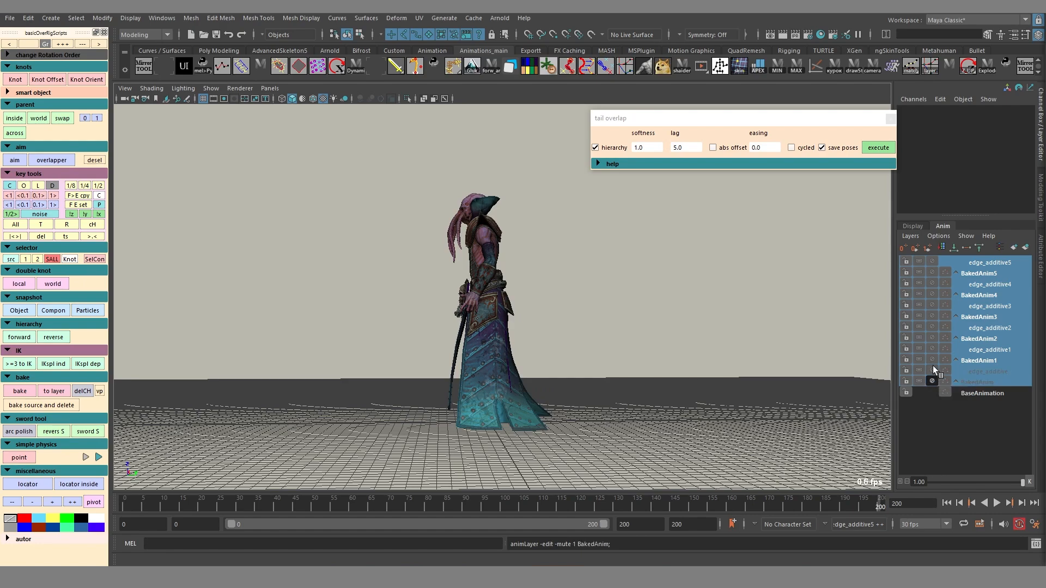
click(932, 360)
click(932, 338)
click(932, 316)
click(932, 294)
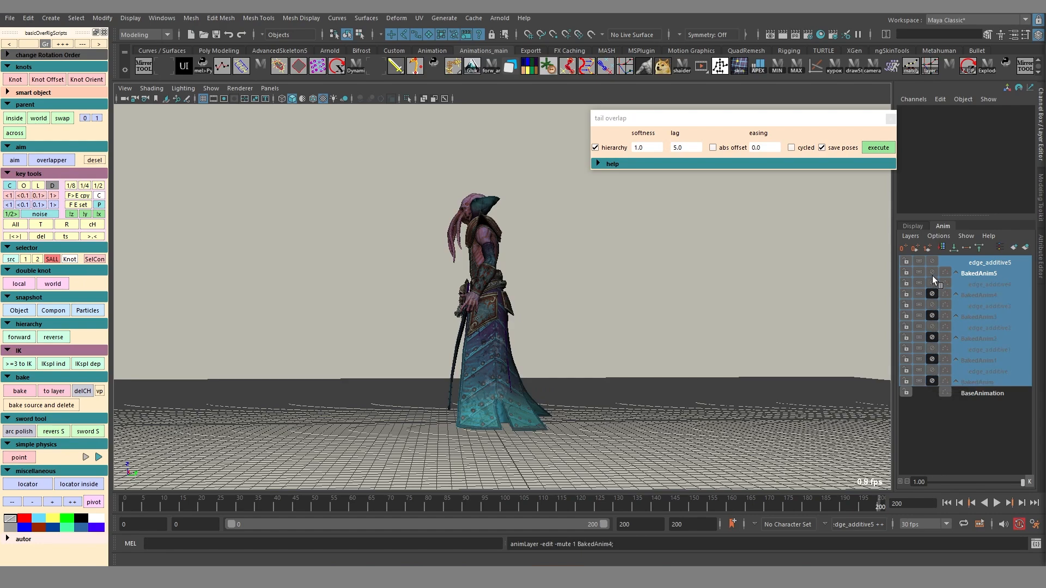
click(932, 272)
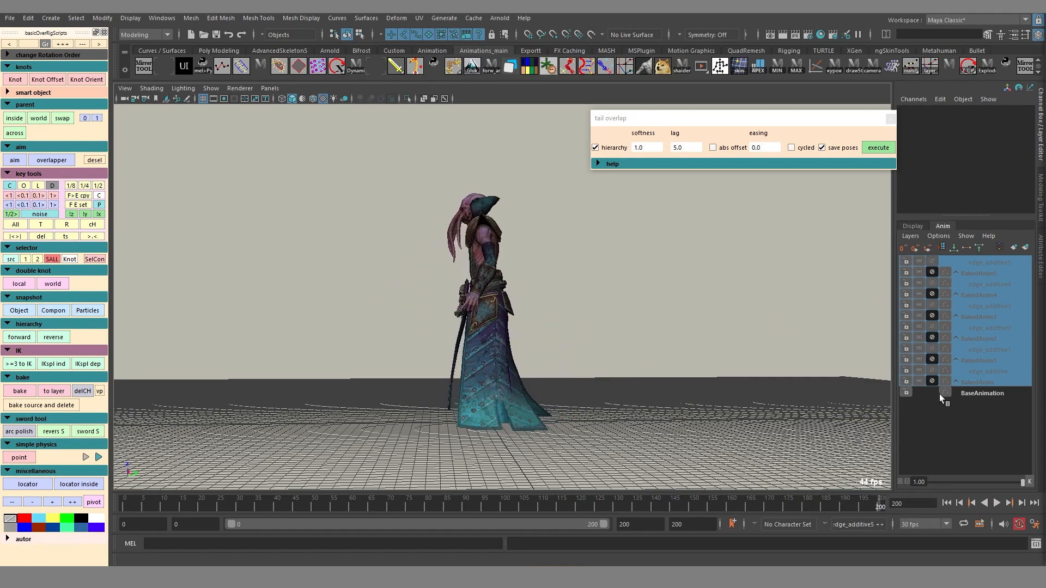
key(alt+v)
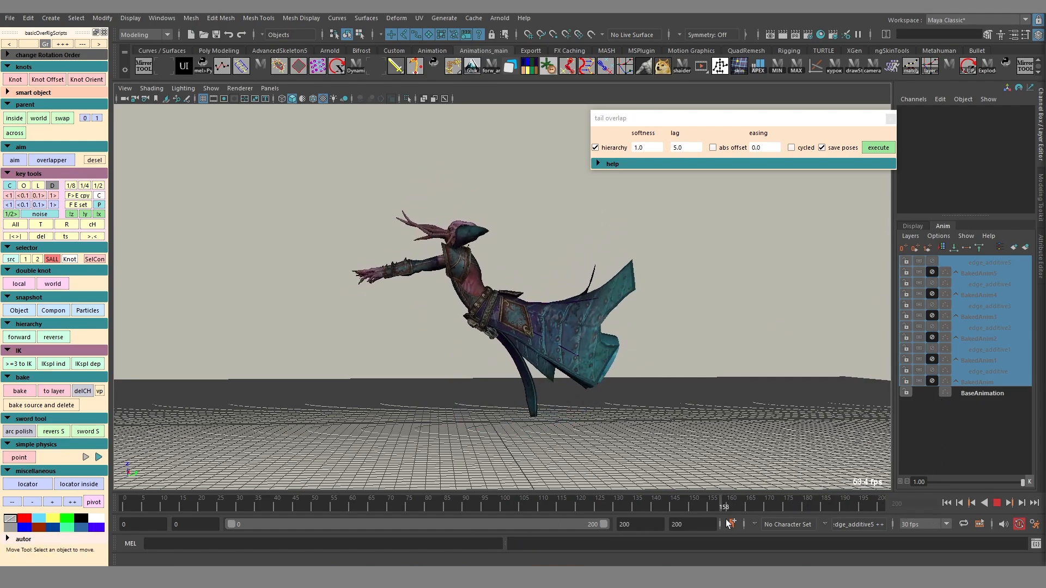
key(alt+v)
Step: Unmute the animation layers BakedAnim through BakedAnim5 and return to frame 200
click(932, 381)
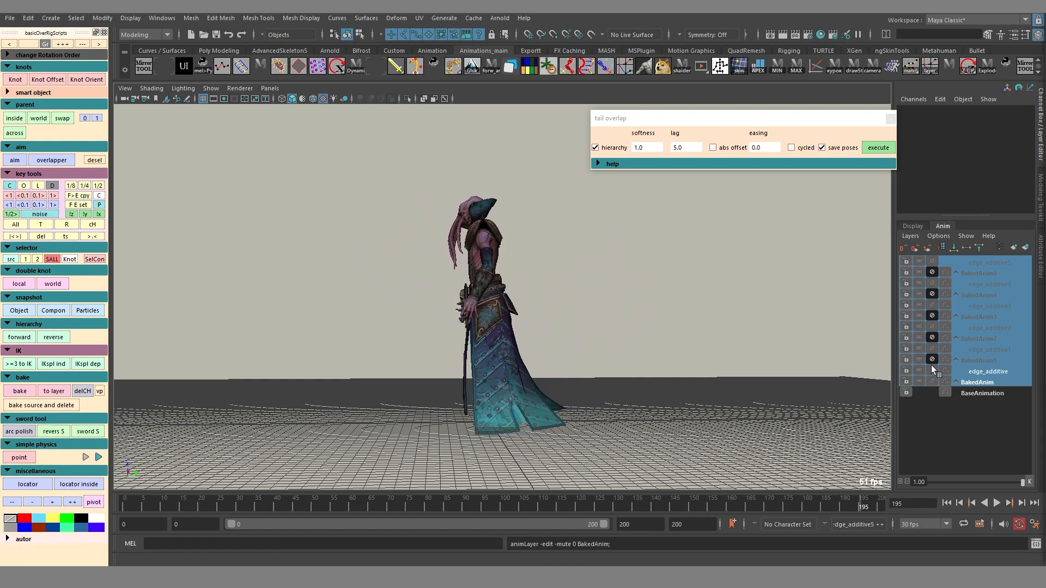
click(931, 359)
click(931, 338)
click(932, 316)
click(931, 294)
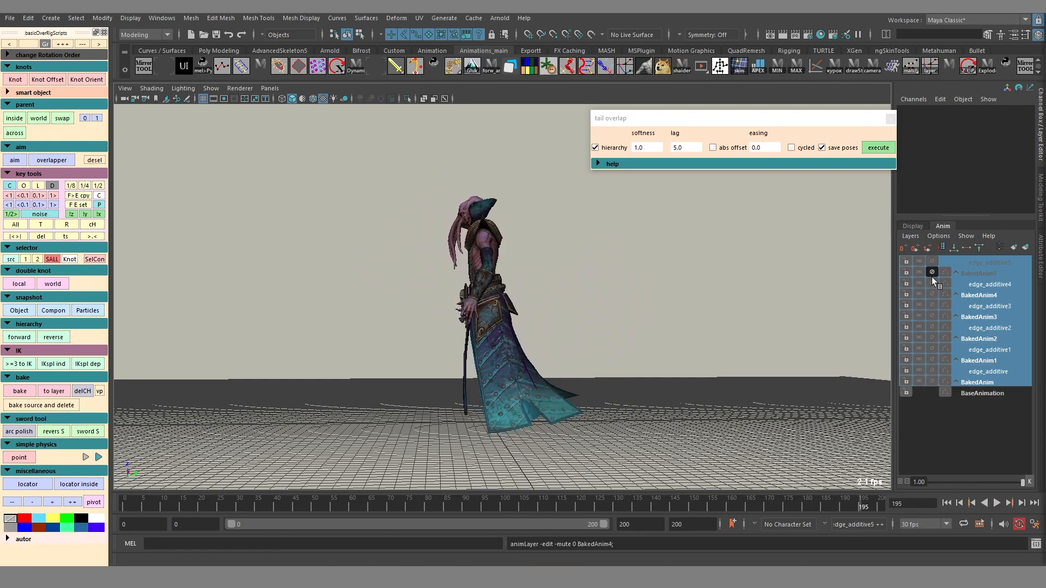
click(931, 272)
click(850, 507)
drag(850, 506, 881, 505)
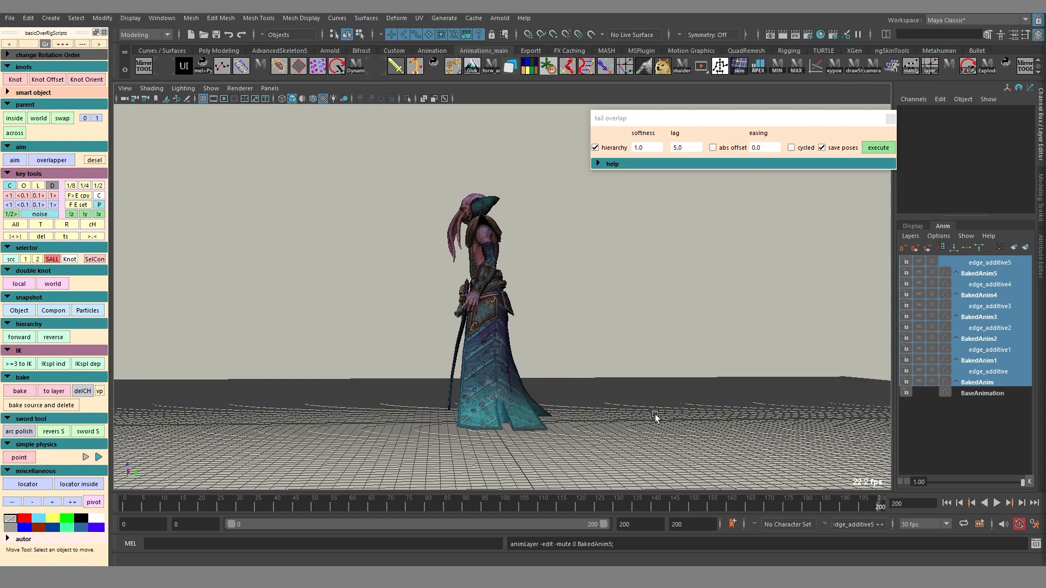
Step: Show the joints in X-ray display and select the six edge_additive layers together with the skirt joints they contain
alt+right_drag(469, 323, 635, 343)
key(alt+x)
alt+drag(635, 343, 773, 371)
click(995, 371)
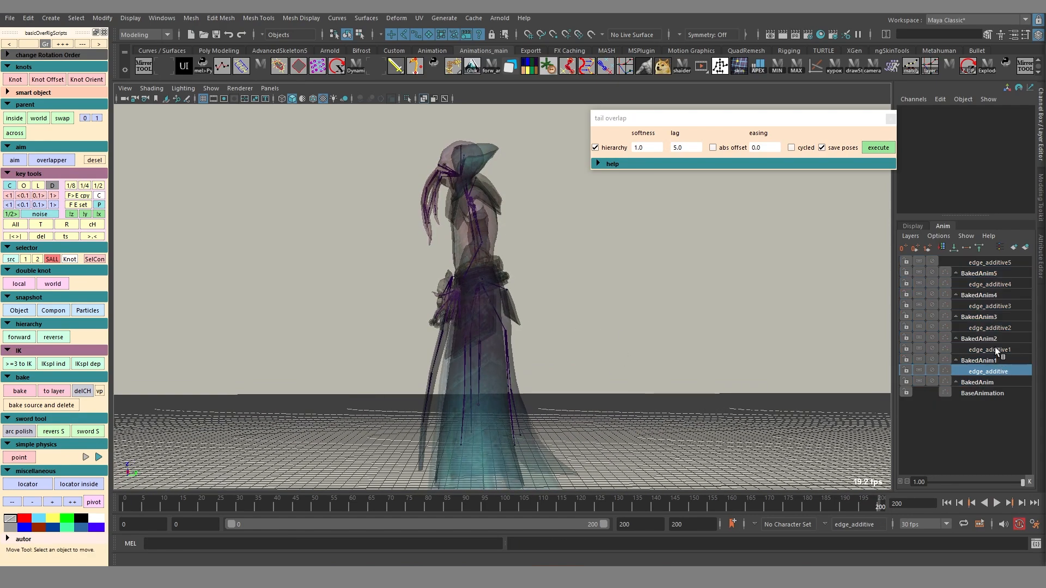
ctrl+click(995, 350)
ctrl+click(989, 327)
ctrl+click(989, 306)
ctrl+click(994, 283)
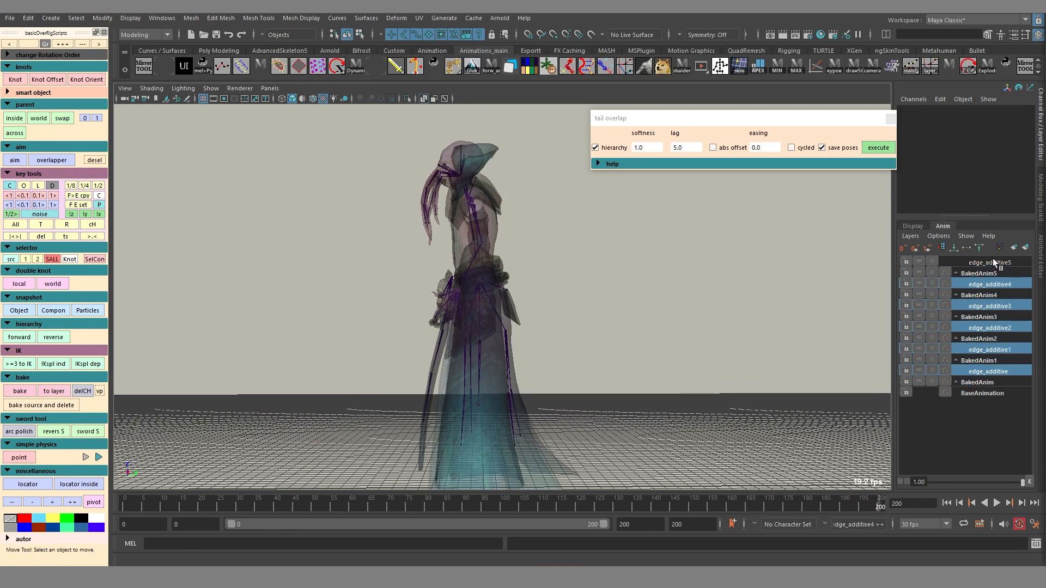
ctrl+click(992, 260)
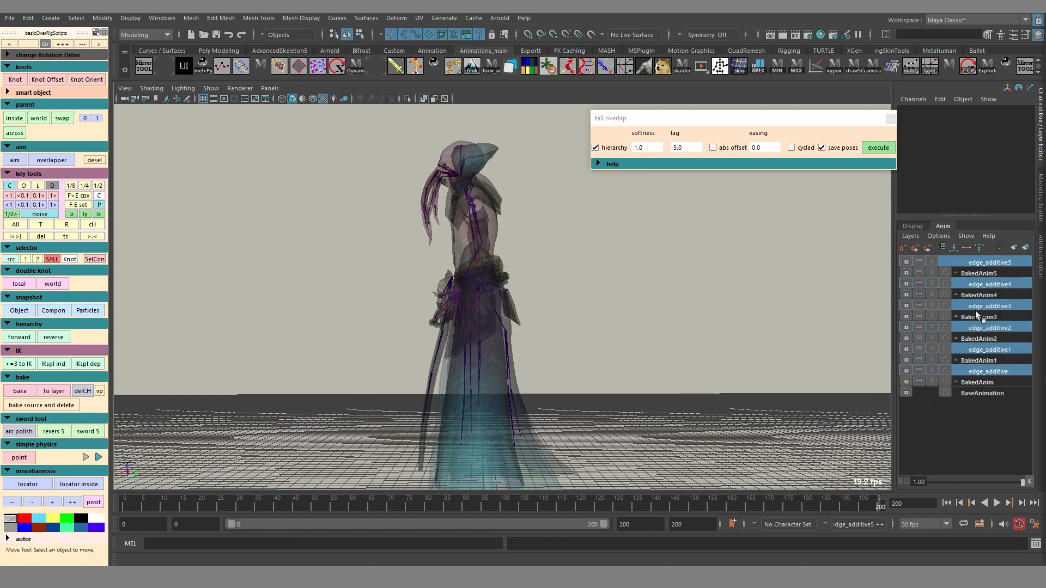
click(985, 267)
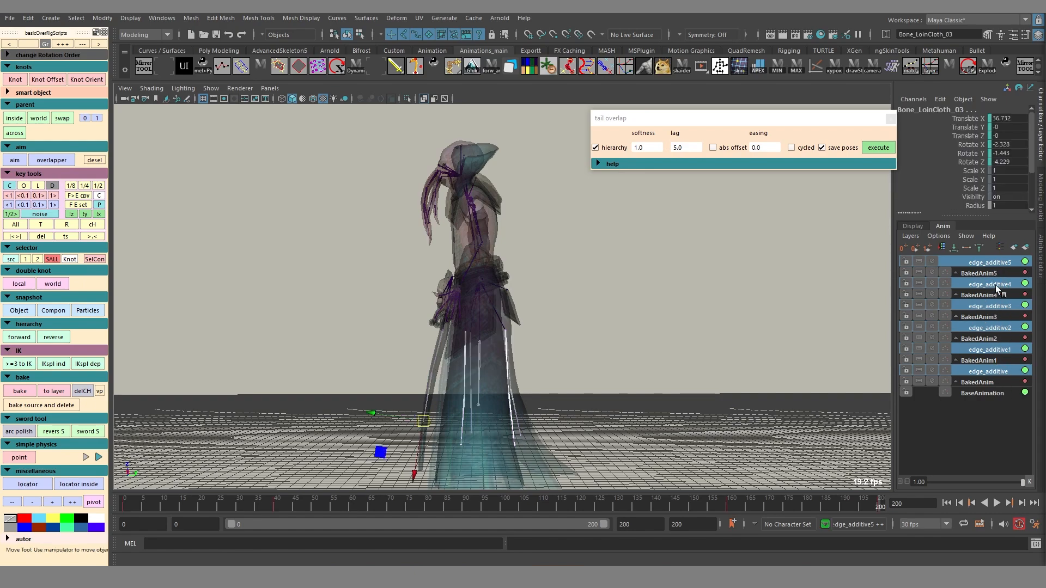
Step: In the Graph Editor, move the second-to-last keys of the additive curves to about frame 173, and narrow the editor beside the viewport
drag(1045, 141, 536, 18)
alt+middle_drag(715, 291, 572, 216)
drag(518, 203, 613, 287)
shift+middle_drag(583, 333, 618, 329)
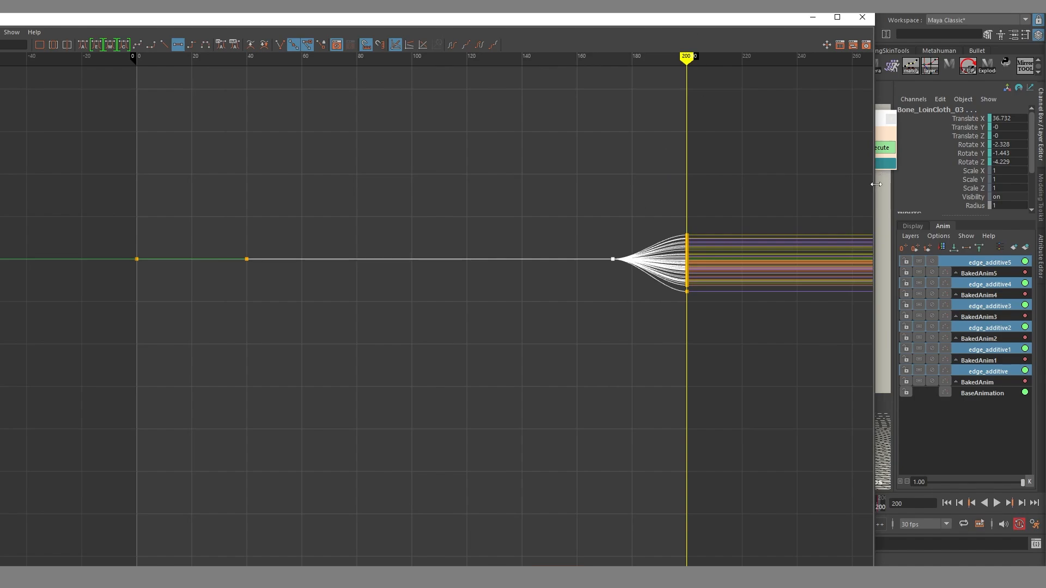
drag(875, 184, 430, 190)
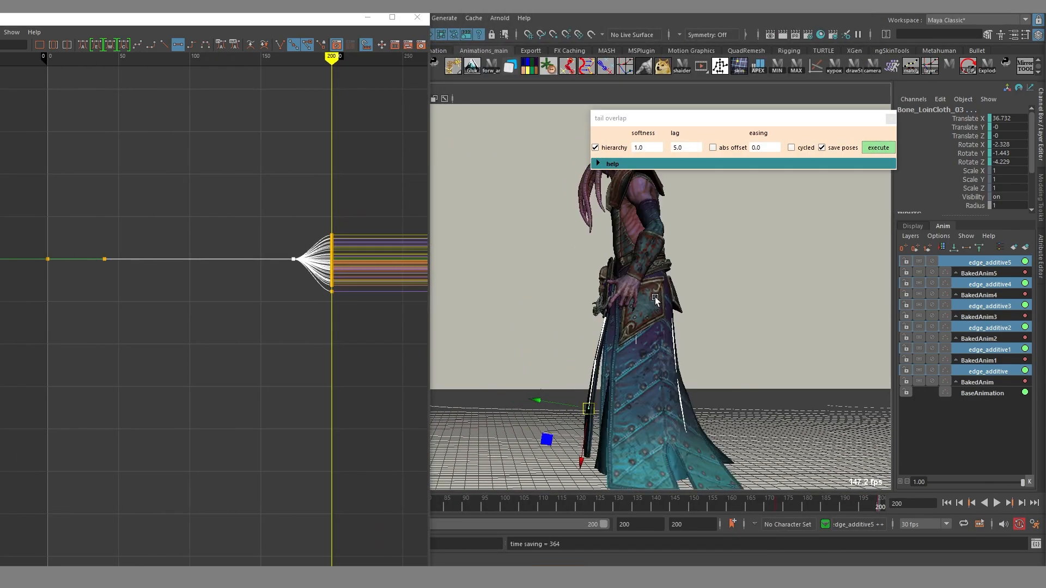
Step: Check the skirt at frame 185 and move the second-to-last additive keys to about frame 183
alt+drag(655, 300, 712, 287)
mouse_move(818, 505)
mouse_down()
mouse_move(765, 503)
mouse_move(821, 501)
mouse_up()
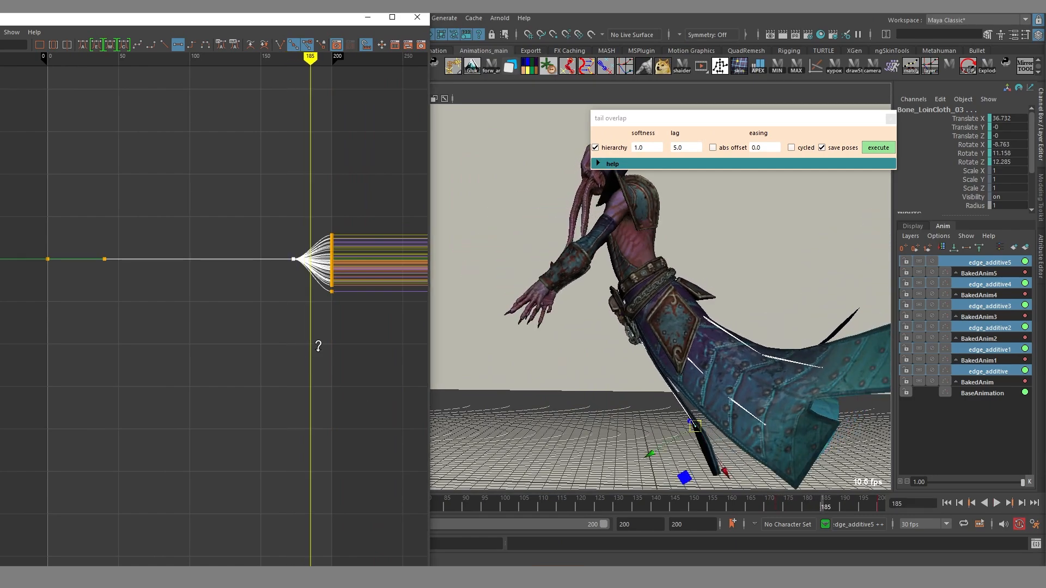
shift+middle_drag(317, 344, 331, 351)
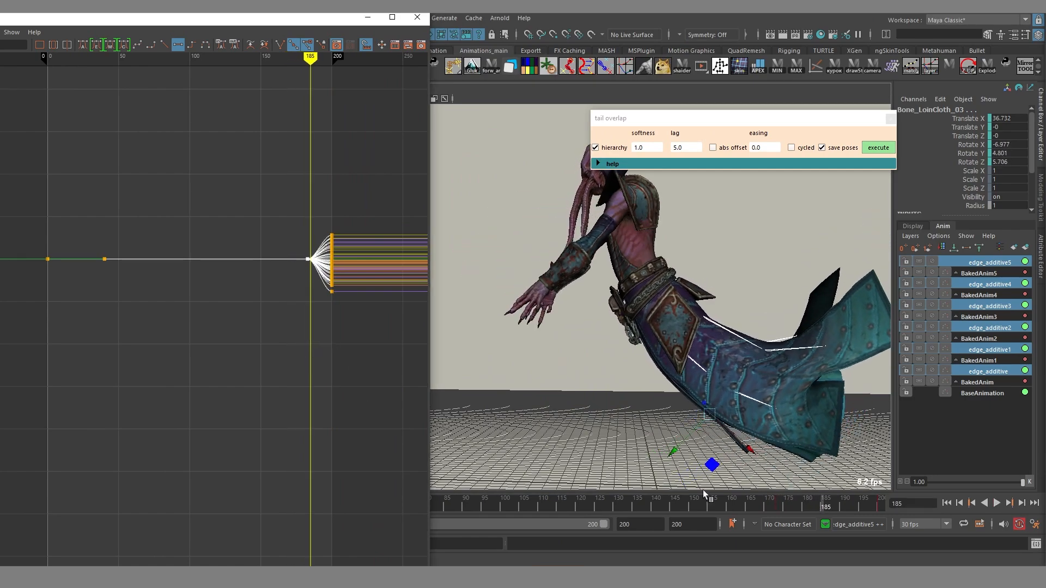
Step: Scrub and play the animation to review how the skirt settles into its last pose, and minimize the Graph Editor
drag(711, 502, 882, 517)
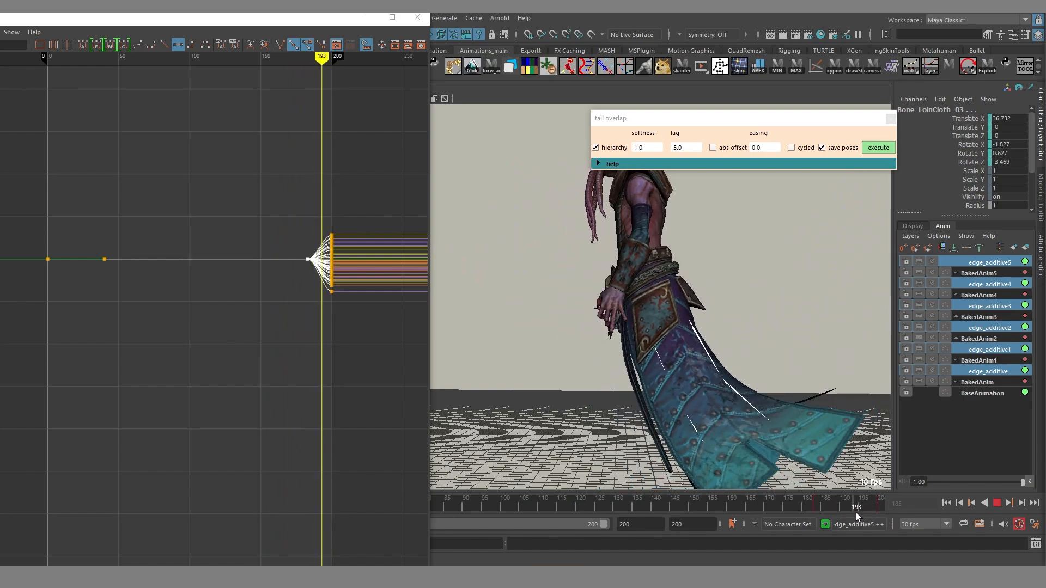
click(600, 384)
key(alt+v)
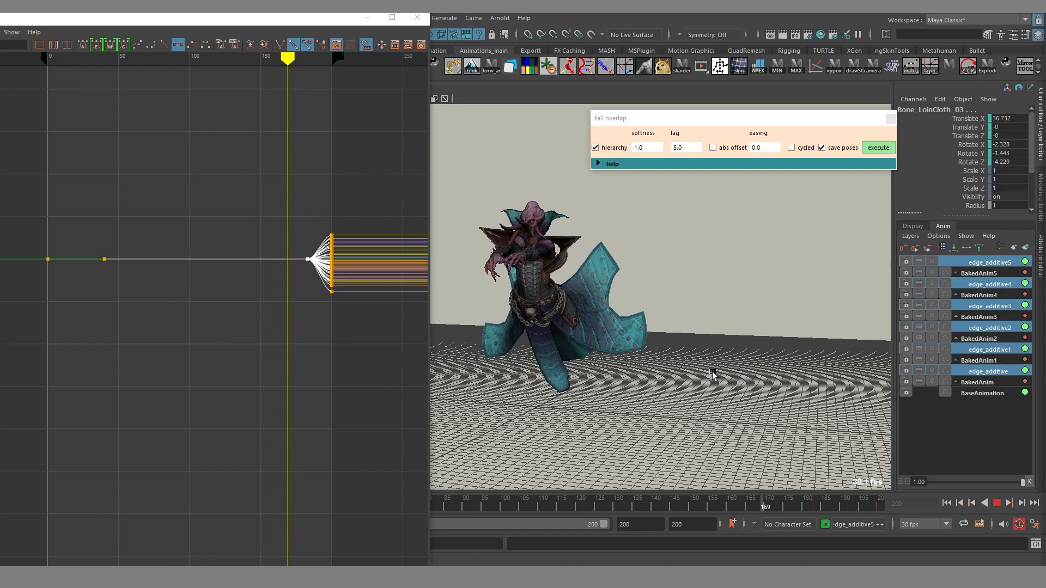
key(Escape)
click(367, 18)
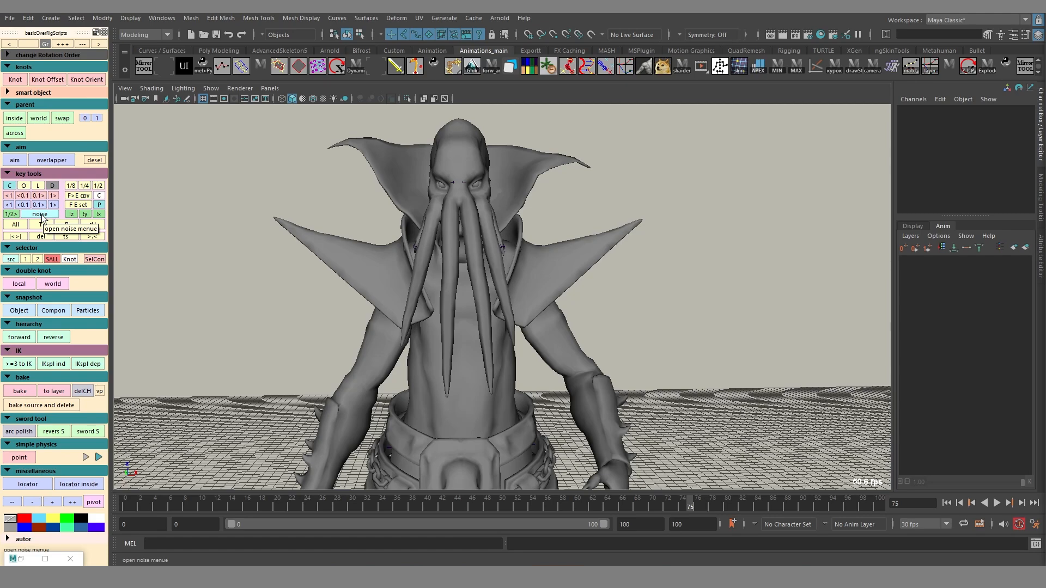
Step: Open the noise tool and play the 100-frame animation, viewing the face tentacles in textured and X-ray display
click(41, 215)
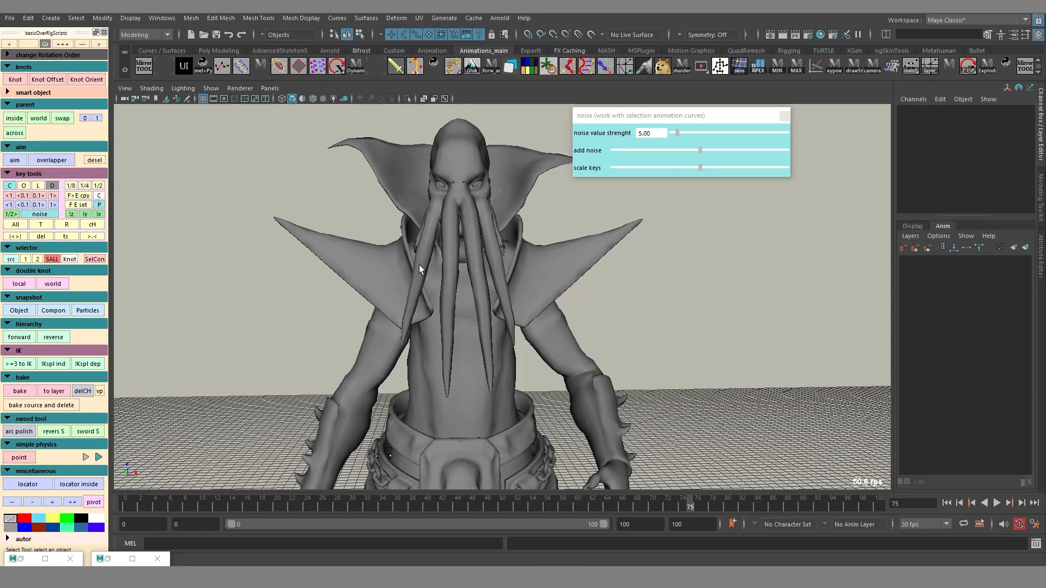
alt+drag(420, 265, 569, 337)
key(alt+v)
alt+right_drag(569, 338, 629, 331)
mouse_move(628, 331)
alt+mouse_down()
mouse_move(526, 360)
mouse_move(415, 364)
mouse_move(418, 375)
alt+mouse_up()
key(6)
key(alt+x)
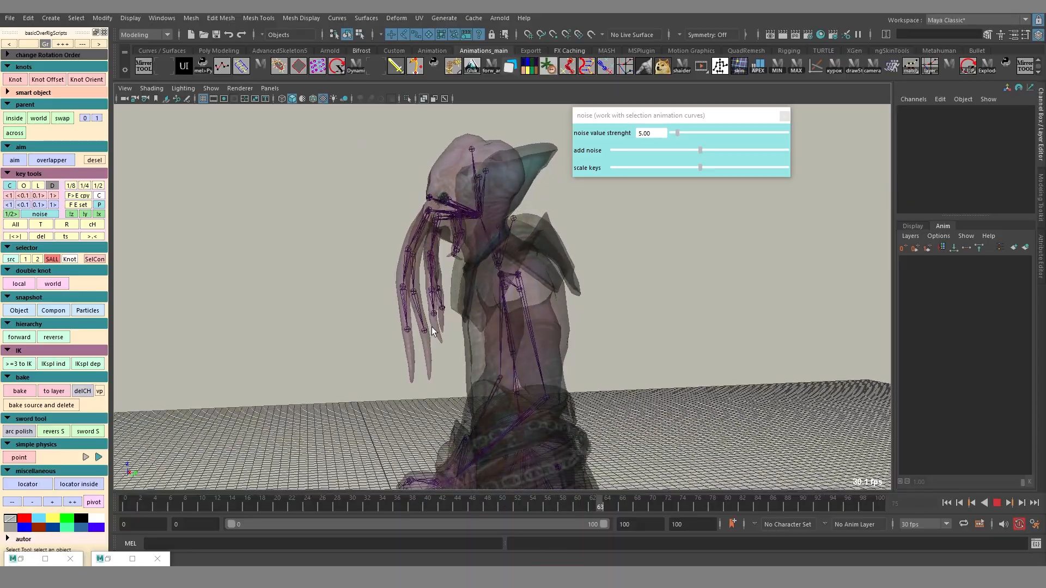
Step: Select the root joints of the front and middle face tentacles and play the animation in X-ray display
key(alt+v)
mouse_move(417, 219)
mouse_down()
mouse_move(440, 228)
mouse_move(586, 217)
mouse_move(534, 267)
mouse_move(495, 280)
mouse_move(505, 283)
mouse_move(427, 233)
mouse_up()
key(alt+x)
key(alt+v)
key(alt+x)
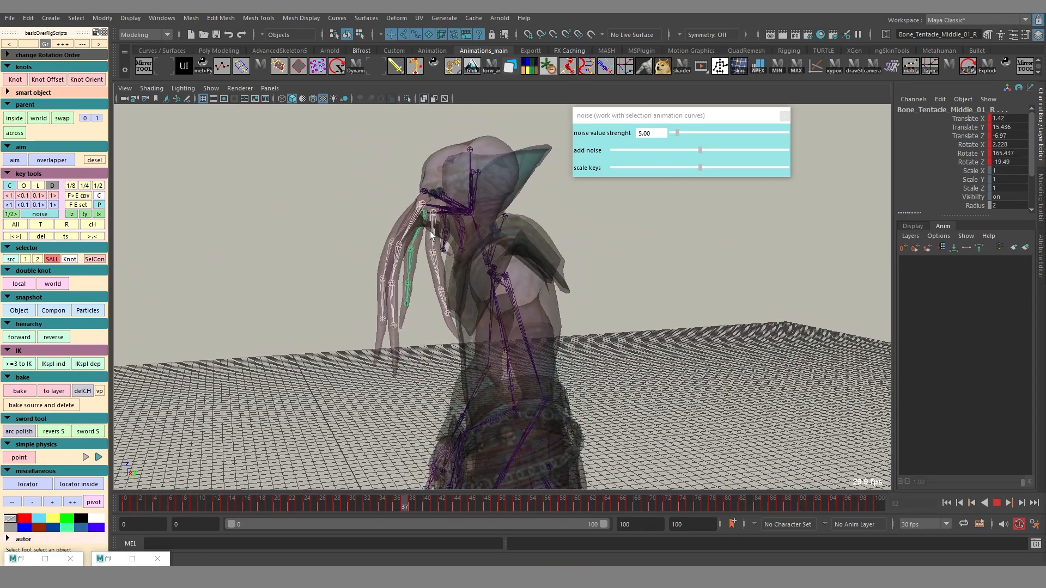
Step: Examine the tentacle motion from several angles in textured display during playback, and stop at frame 13
alt+drag(431, 236, 540, 322)
key(alt+x)
key(alt+v)
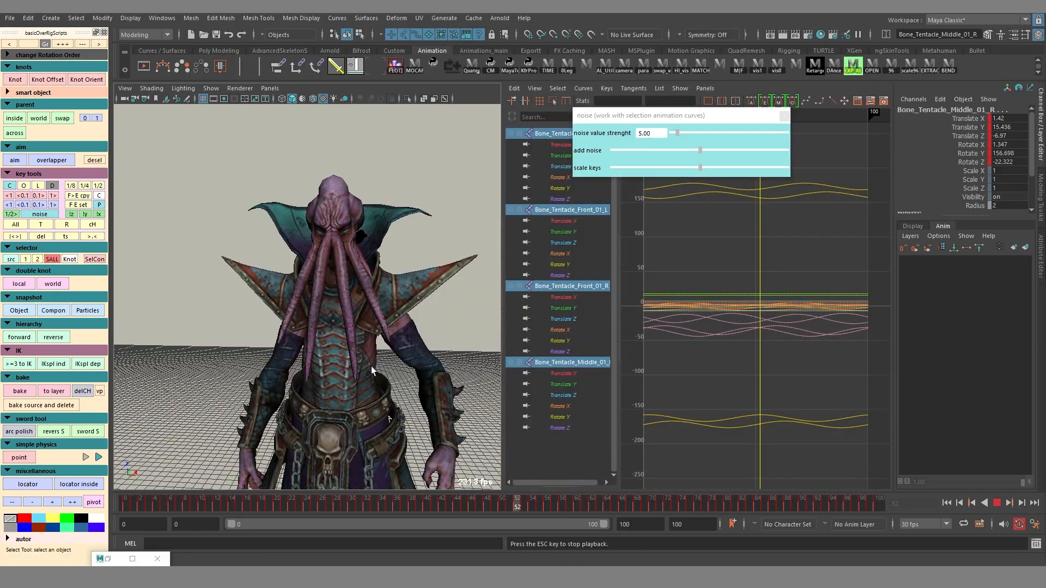
key(alt+x)
alt+drag(369, 369, 428, 291)
key(alt+x)
key(alt+v)
key(alt+x)
key(alt+x)
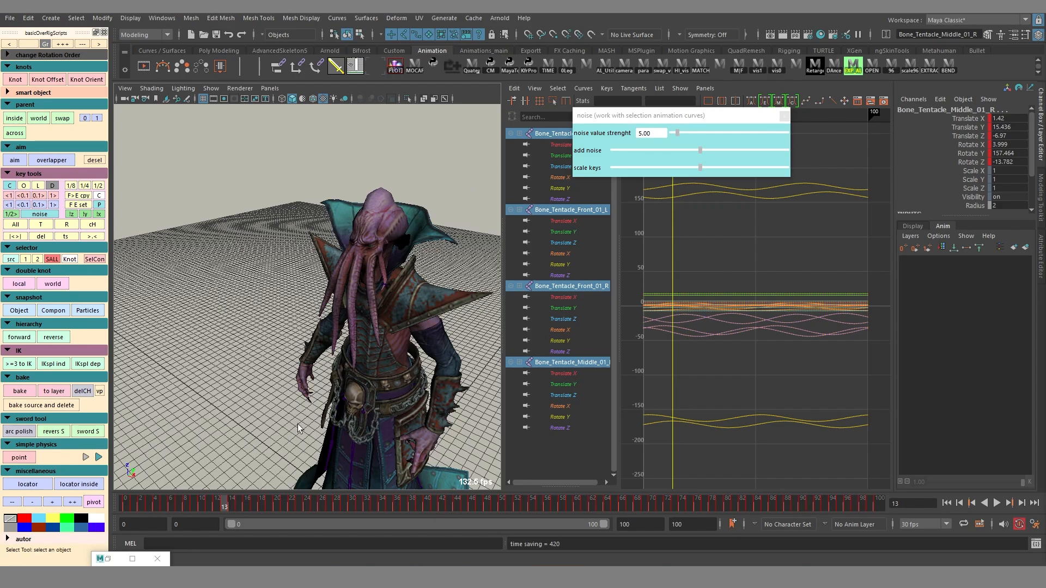
alt+drag(338, 348, 369, 328)
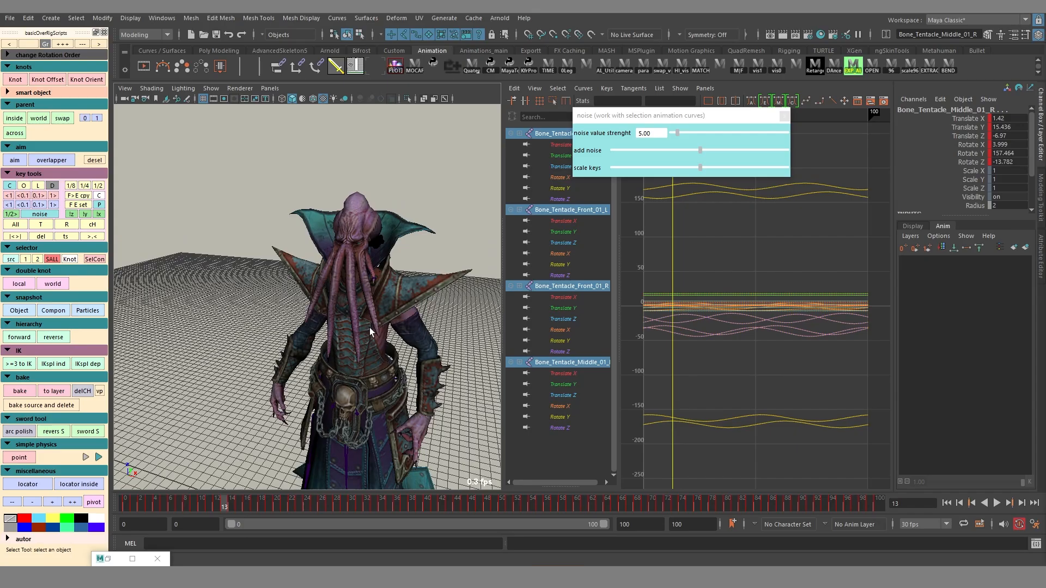
Step: Examine the selected tentacle joints and the character's face from several angles, alternating between X-ray and textured display
alt+right_drag(369, 328, 387, 321)
alt+middle_drag(386, 322, 323, 317)
key(alt+x)
alt+drag(323, 317, 387, 339)
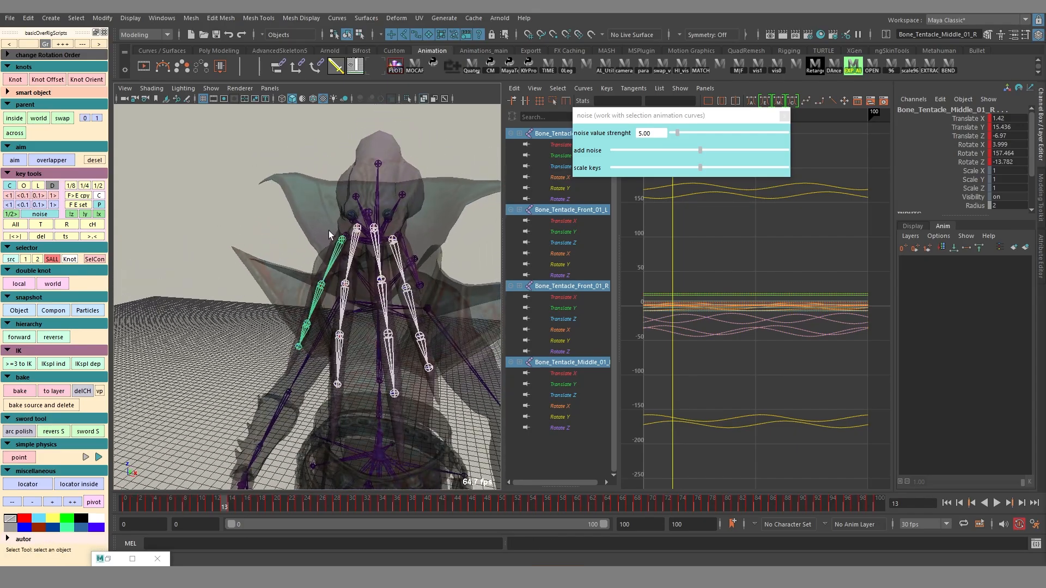
alt+drag(418, 290, 440, 263)
alt+drag(283, 245, 376, 272)
key(alt+x)
mouse_move(289, 261)
alt+mouse_down()
mouse_move(343, 242)
mouse_move(209, 260)
alt+mouse_up()
key(alt+x)
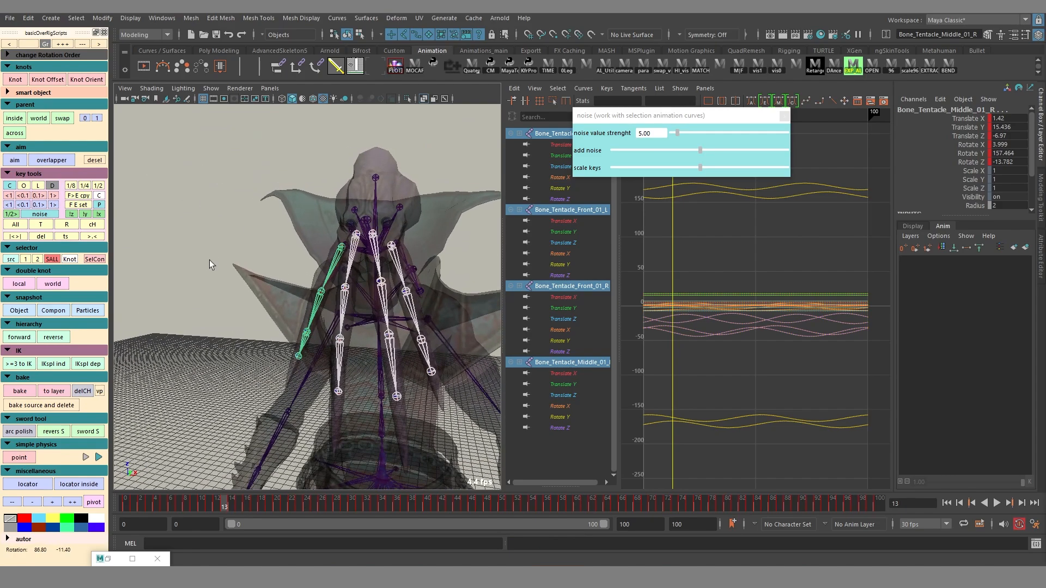
key(alt+x)
mouse_move(417, 283)
alt+mouse_down()
mouse_move(396, 289)
mouse_move(409, 288)
alt+mouse_up()
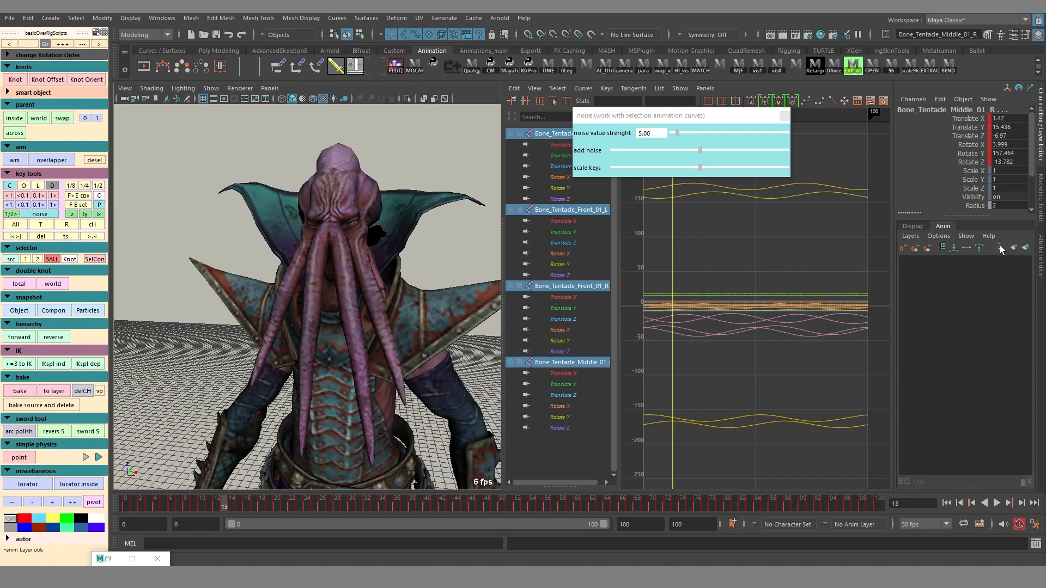
Step: Create an animation layer from the selected tentacle root joints and copy their first-frame key to the end frame
click(1025, 246)
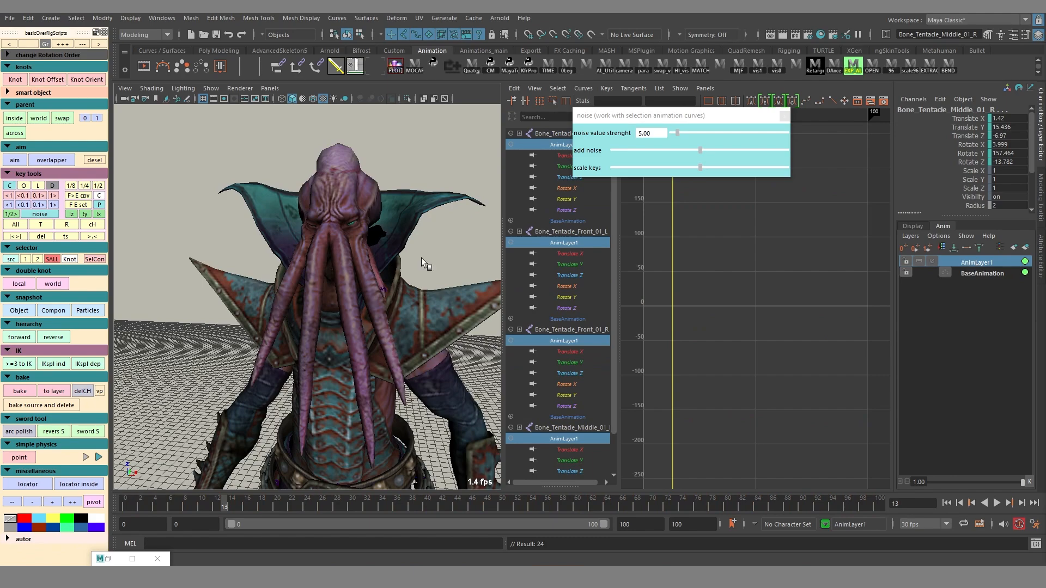
click(87, 196)
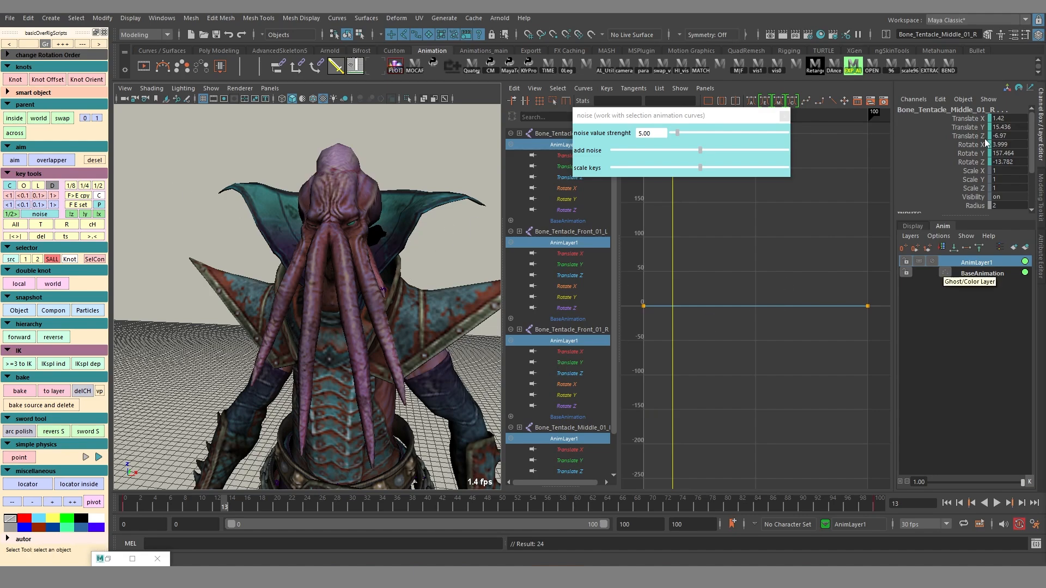
Step: Add noise with a value strength of 5.00 to the Rotate X, Y and Z curves of the four tentacle joints on AnimLayer1
drag(976, 144, 975, 162)
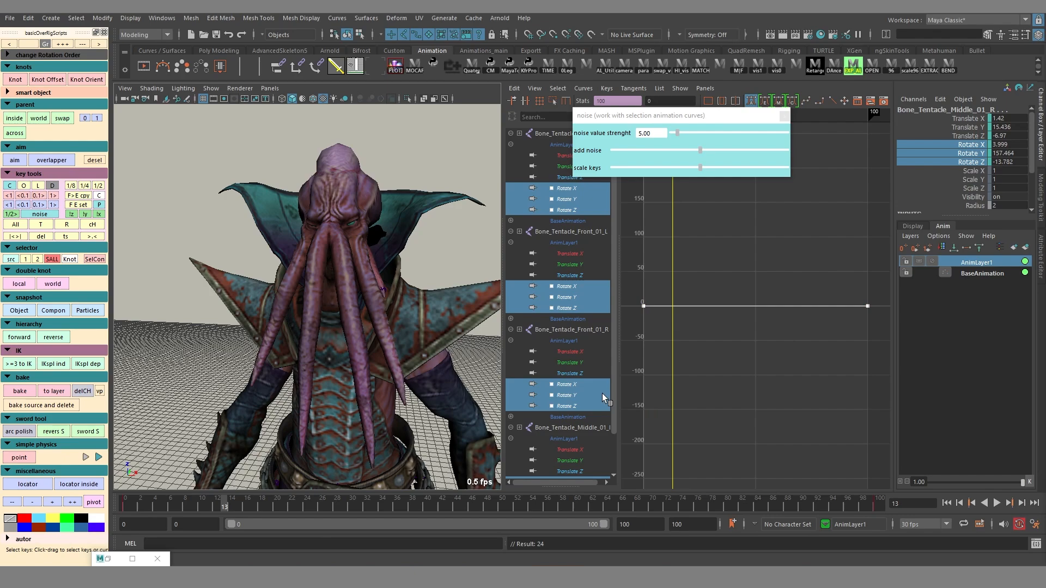
click(701, 151)
drag(709, 150, 760, 151)
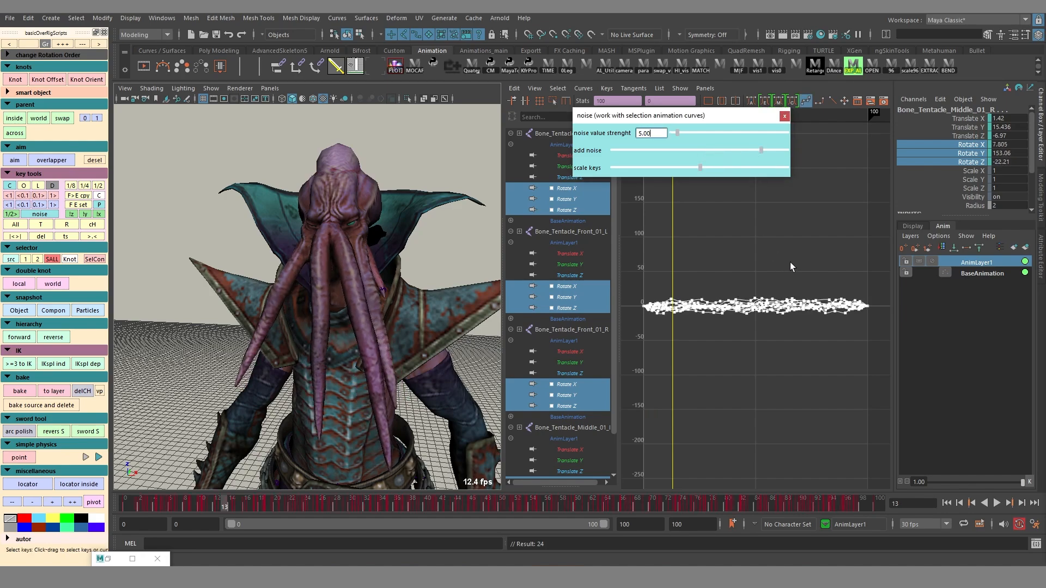
click(850, 113)
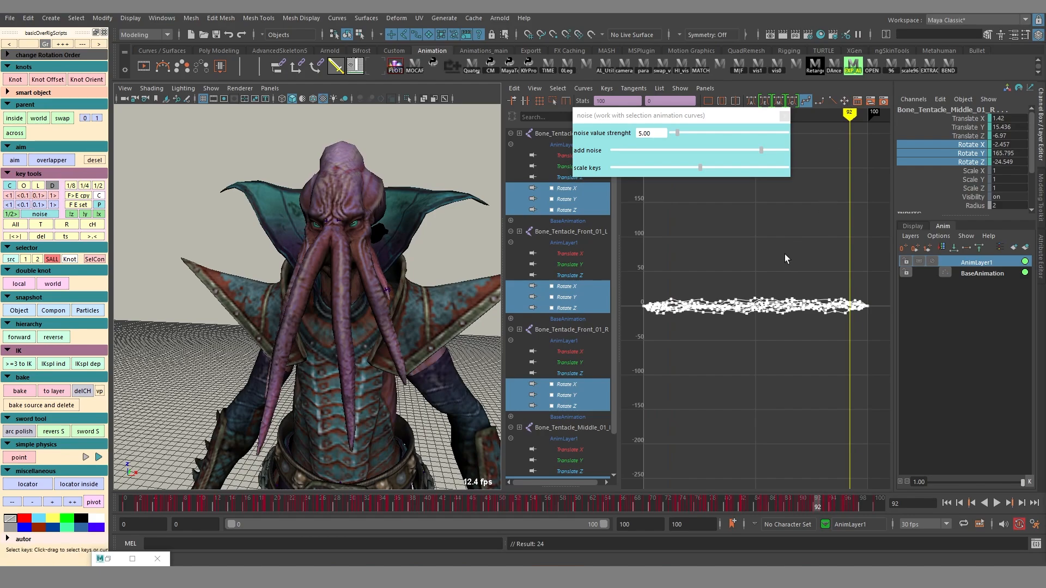
key(f)
alt+shift+right_drag(782, 290, 760, 278)
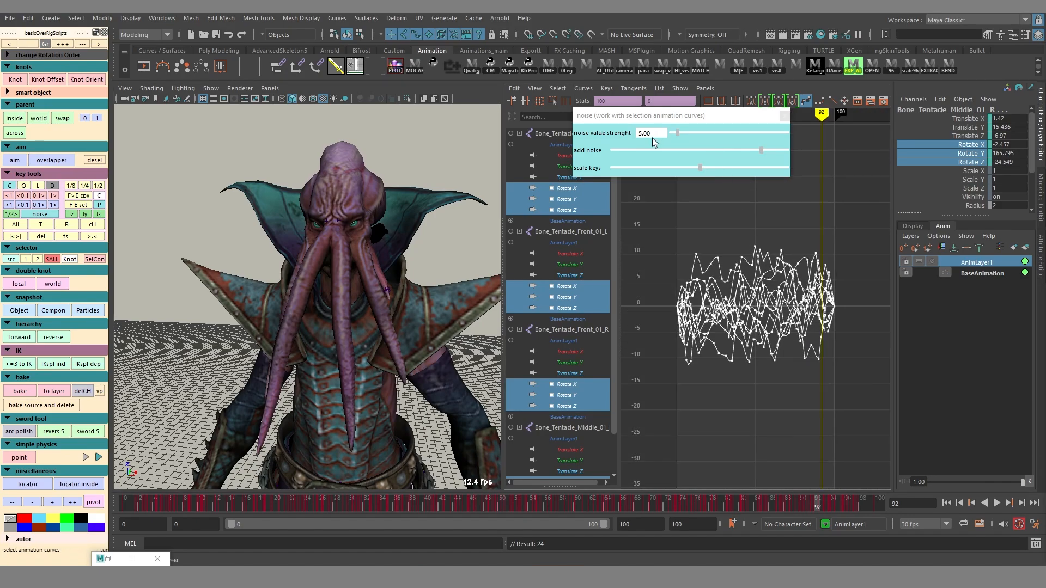
Step: Set the noise value strength to 6.28 and slightly scale down the selected rotation keys, keeping the layer weight at 1.00
mouse_move(678, 135)
mouse_down()
mouse_move(731, 136)
mouse_move(679, 137)
mouse_up()
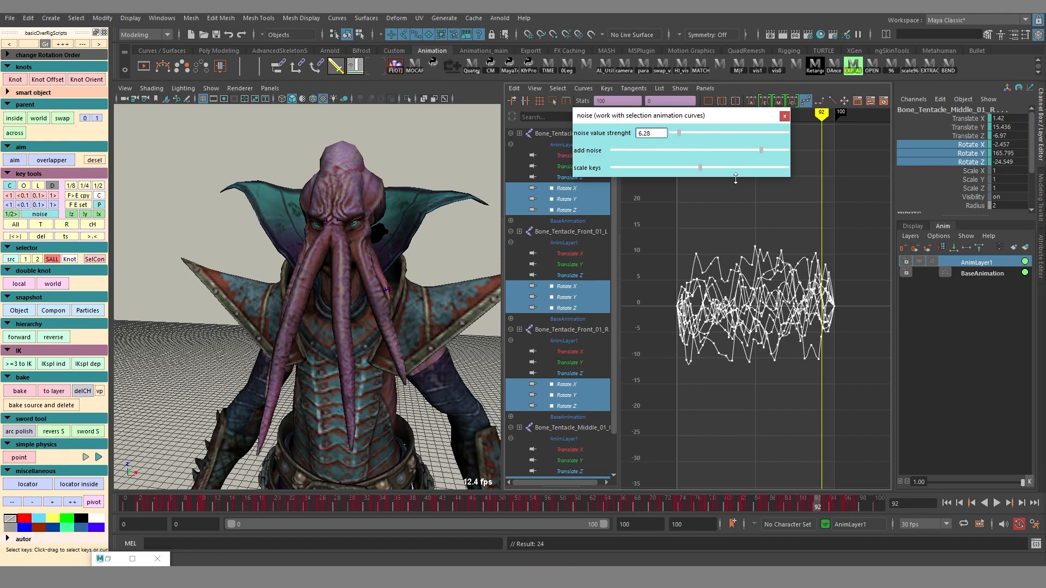
mouse_move(699, 168)
mouse_down()
mouse_move(733, 169)
mouse_move(694, 172)
mouse_move(708, 170)
mouse_up()
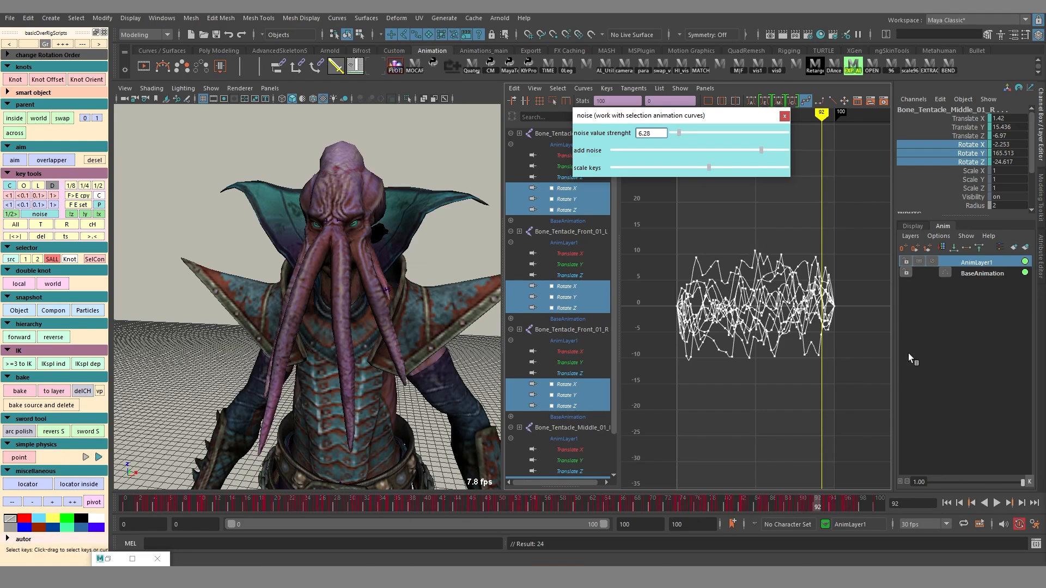
alt+middle_drag(818, 349, 794, 351)
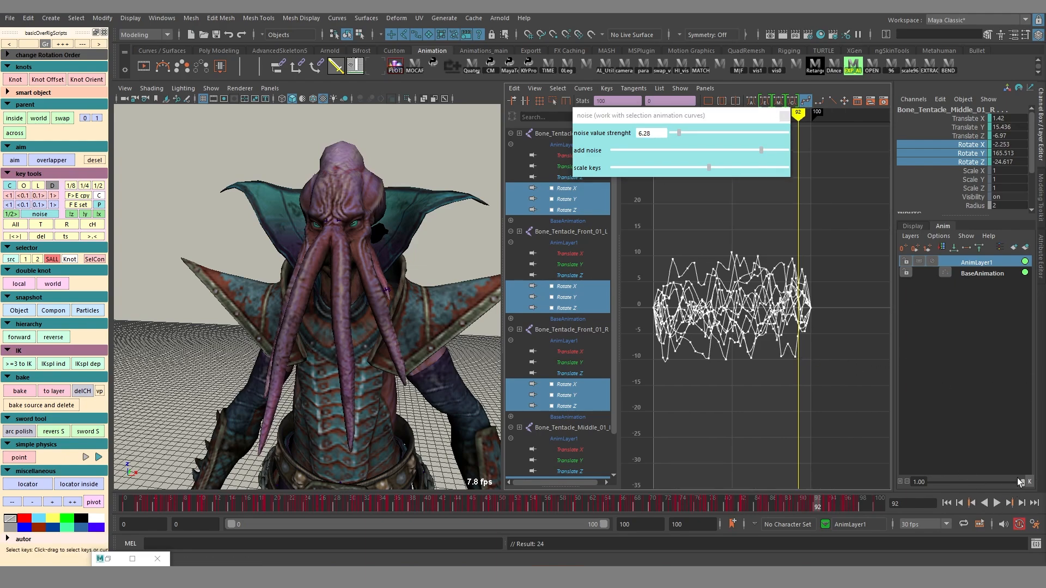
mouse_move(1022, 482)
mouse_down()
mouse_move(964, 484)
mouse_move(1024, 483)
mouse_up()
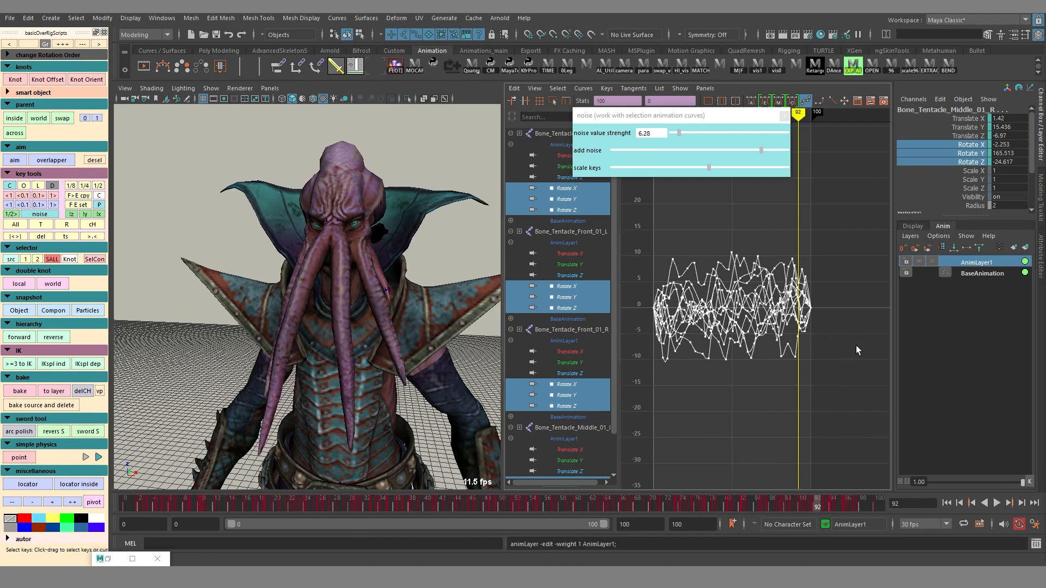
Step: Isolate the first middle tentacle joint's Rotate X curve on AnimLayer1 and add further noise to the whole curve
mouse_move(705, 346)
alt+shift+right_down()
mouse_move(780, 338)
mouse_move(755, 347)
mouse_move(732, 339)
alt+shift+right_up()
click(572, 188)
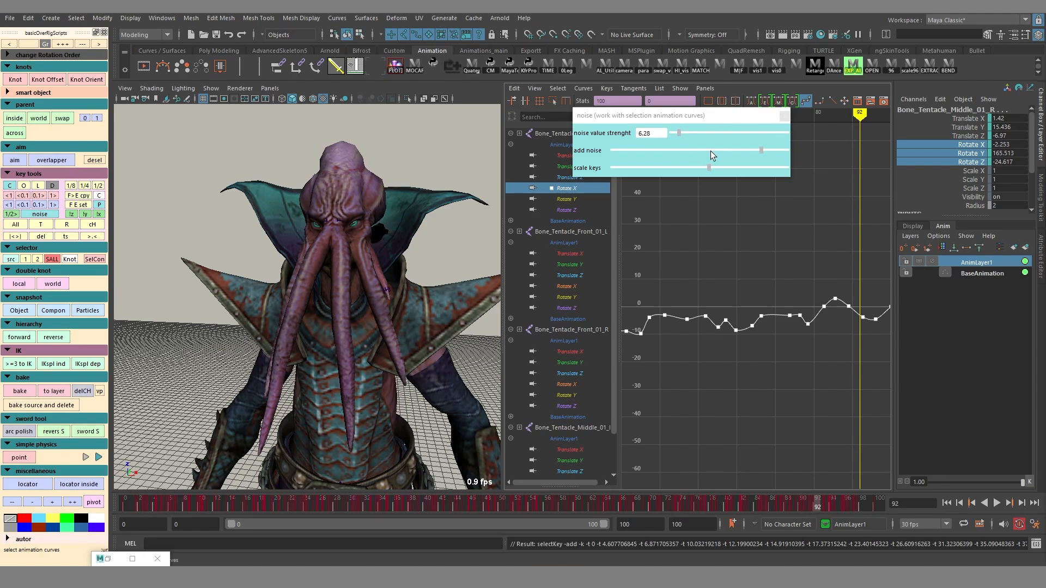
drag(710, 151, 744, 151)
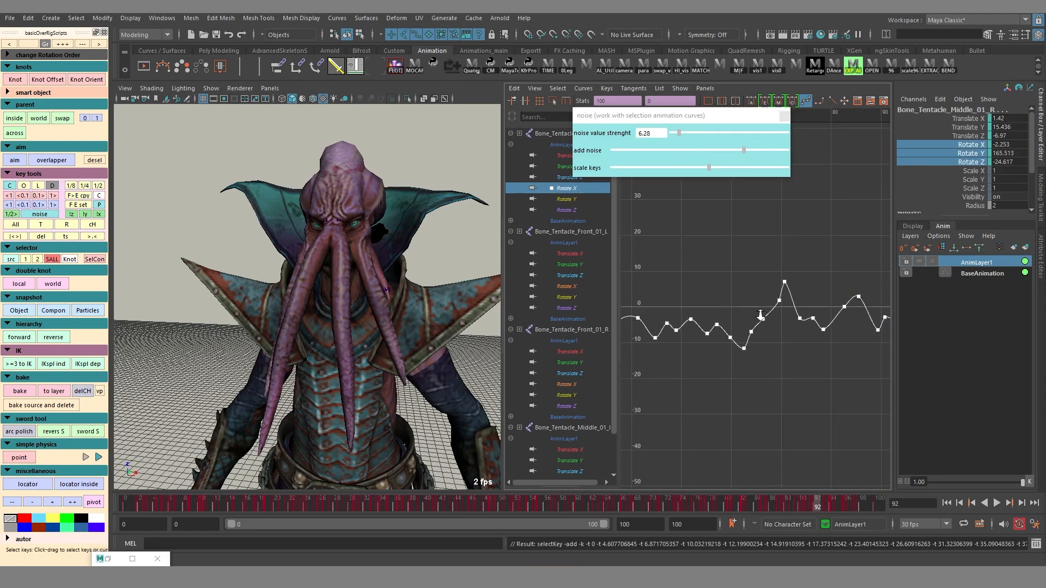
Step: Add noise to only the selected keys around the highest peak of the Rotate X curve, then adjust a wider key range there
scroll(760, 314, up, 1)
drag(776, 326, 776, 325)
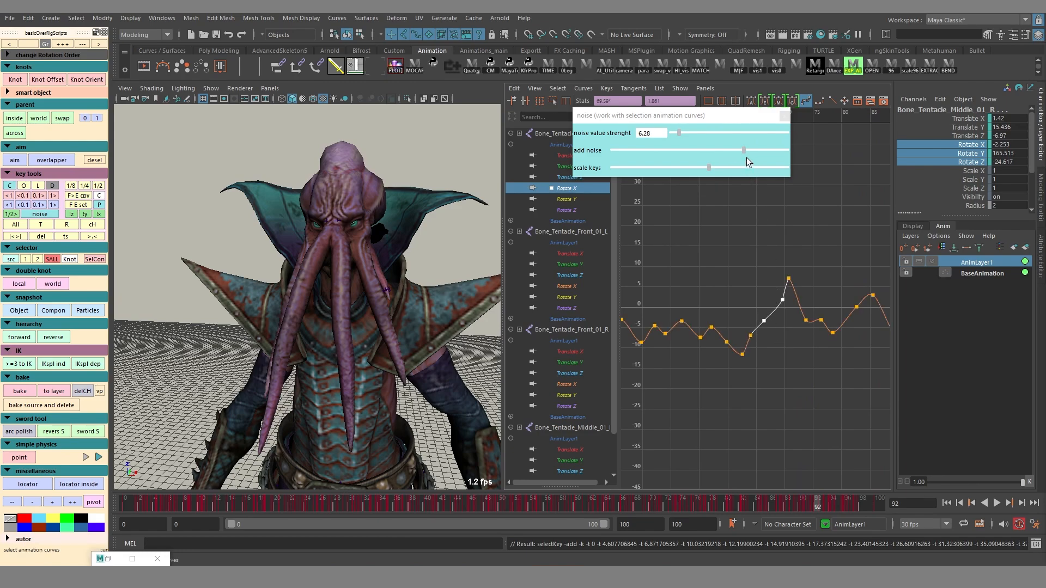
drag(744, 150, 710, 156)
alt+right_drag(776, 362, 766, 297)
drag(727, 287, 806, 350)
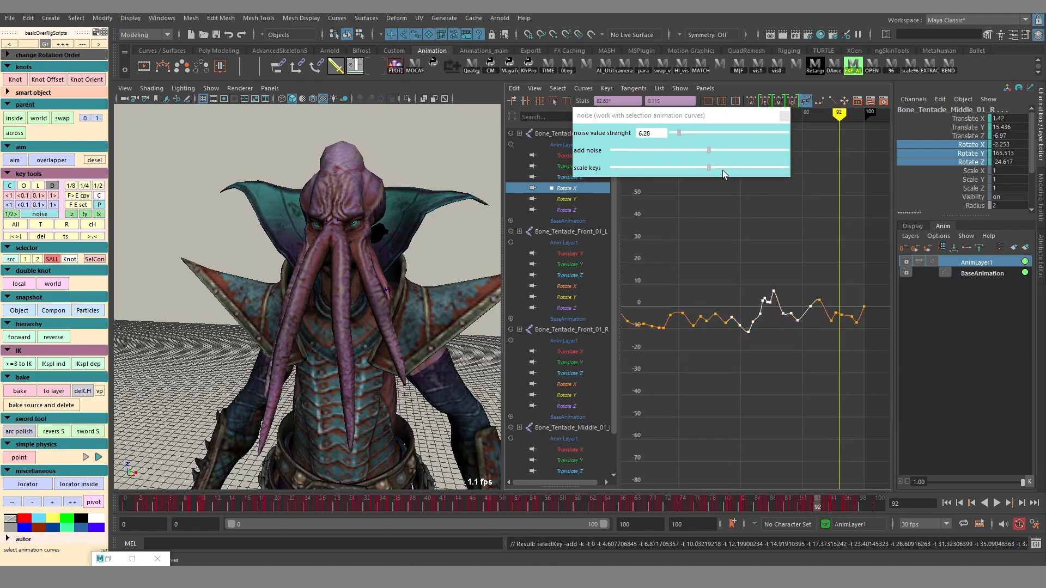
mouse_move(709, 151)
mouse_down()
mouse_move(733, 151)
mouse_move(704, 156)
mouse_up()
Step: Select the middle keys of the Rotate X curve and vary their noise from very dense through nearly flat to moderate
alt+right_drag(778, 303, 815, 325)
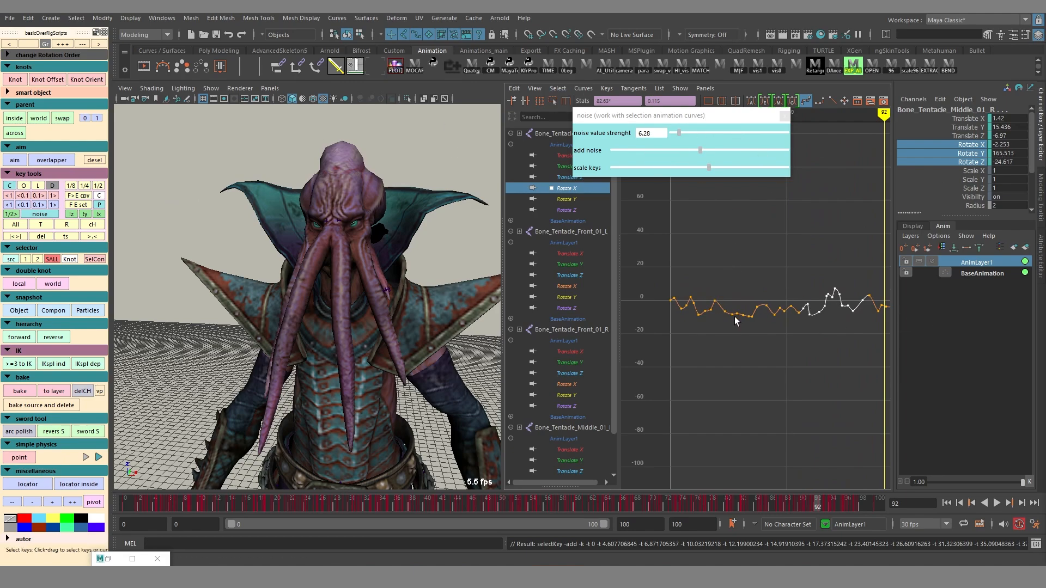
drag(776, 322, 776, 322)
key(f)
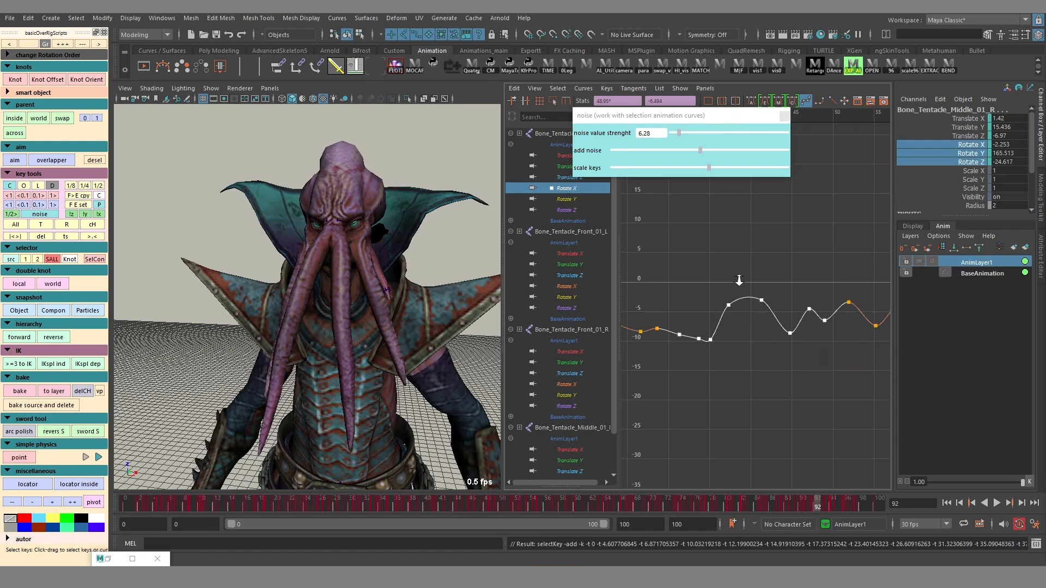
drag(667, 147, 790, 155)
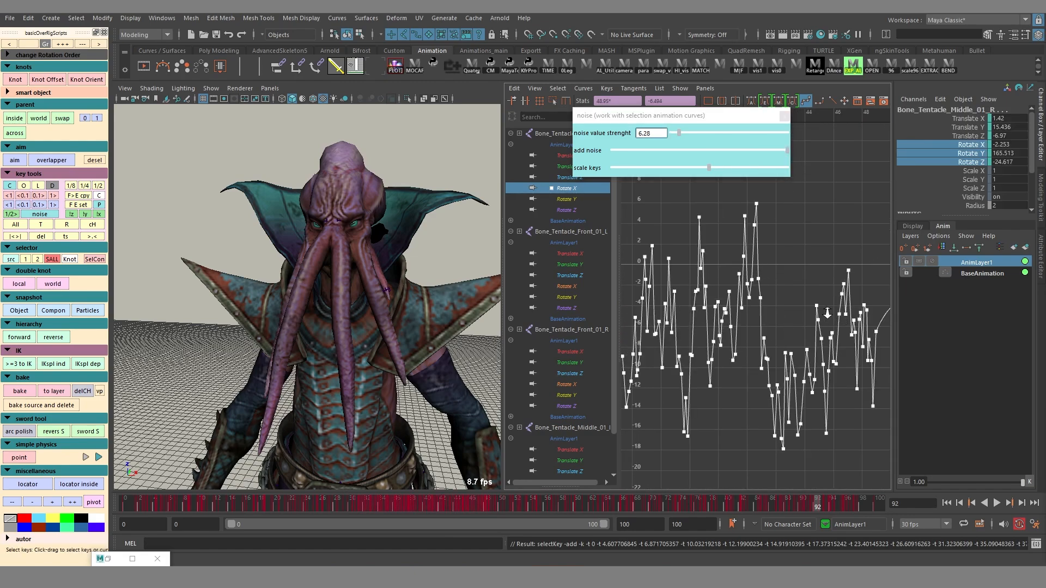
scroll(800, 304, down, 8)
alt+right_drag(800, 304, 801, 303)
mouse_move(689, 152)
mouse_down()
mouse_move(671, 152)
mouse_move(744, 151)
mouse_move(708, 149)
mouse_up()
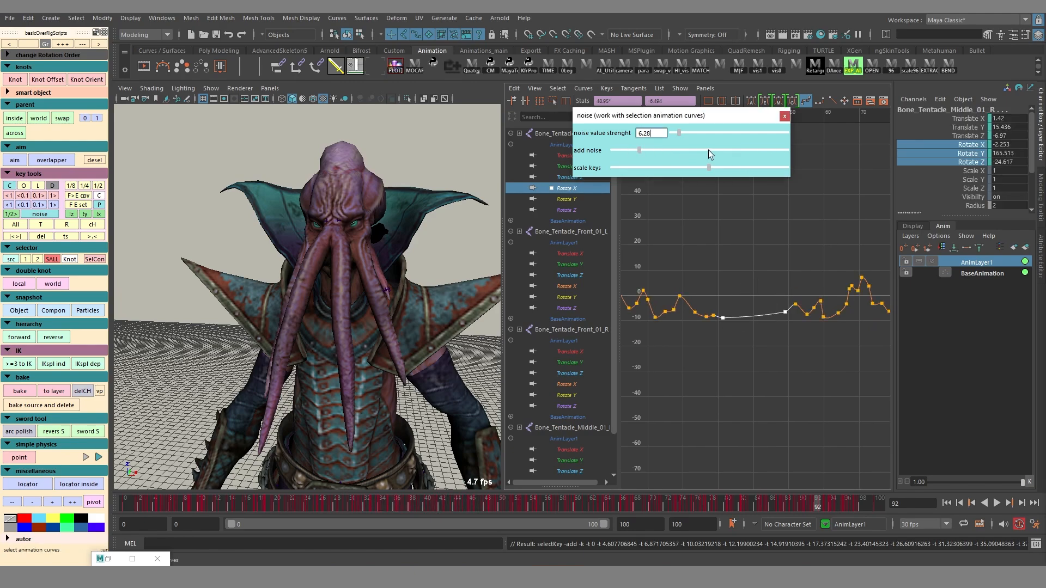
mouse_move(638, 148)
mouse_down()
mouse_move(662, 149)
mouse_move(653, 151)
mouse_up()
scroll(758, 395, down, 5)
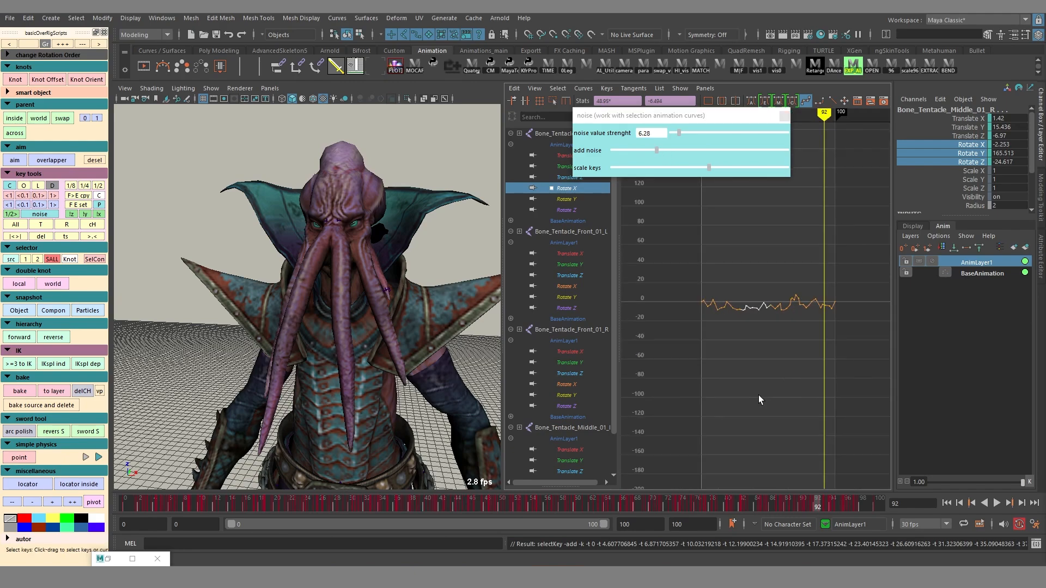
Step: Show all tentacle curves on AnimLayer1 and play the animation, viewing the noisy tentacle motion from different angles
alt+middle_drag(752, 389, 749, 398)
scroll(749, 398, up, 3)
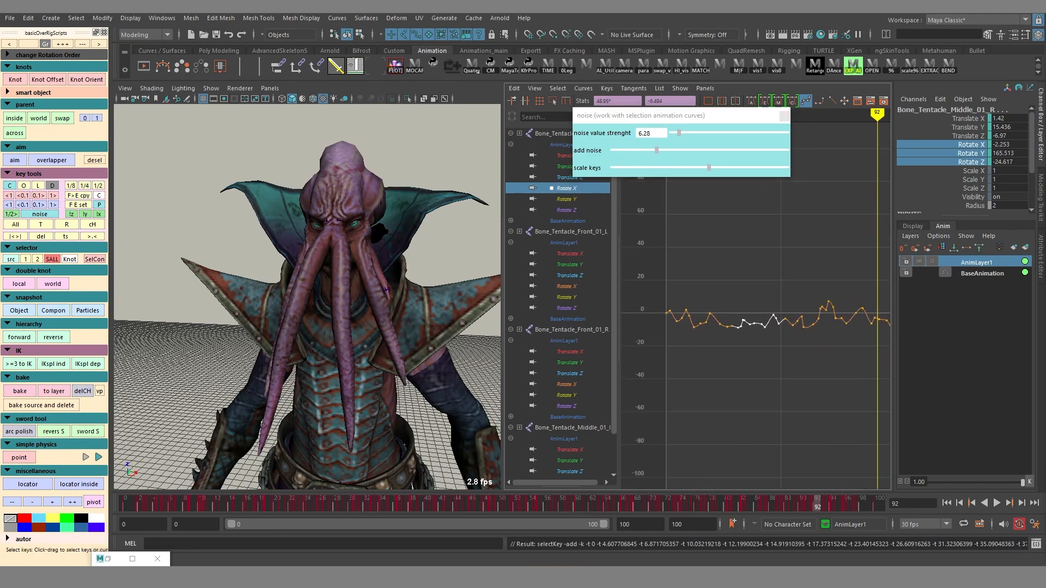
click(1006, 268)
mouse_move(833, 338)
alt+middle_down()
mouse_move(719, 331)
mouse_move(798, 337)
mouse_move(822, 327)
alt+middle_up()
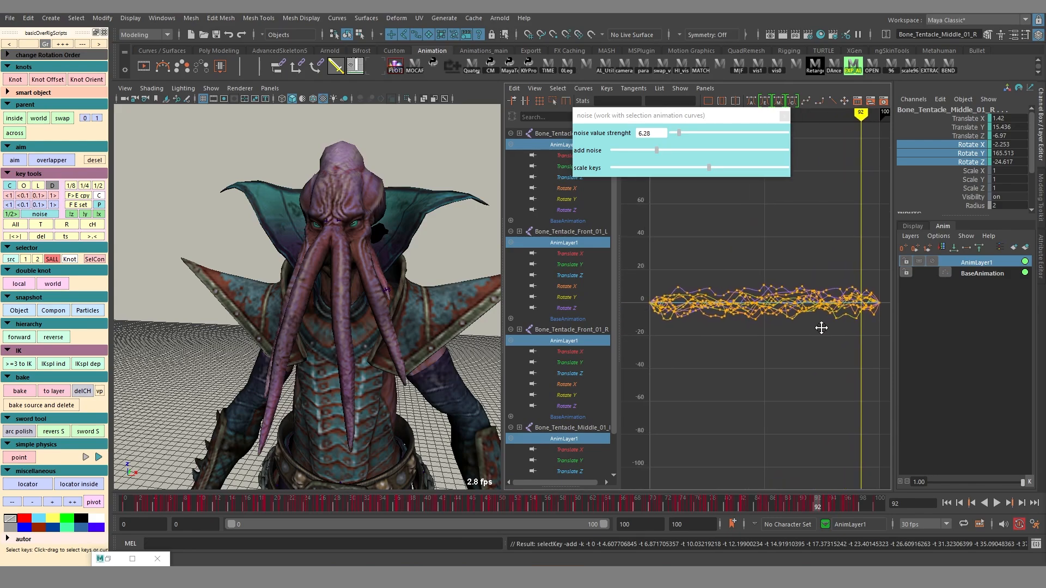
alt+drag(290, 306, 288, 305)
key(alt+v)
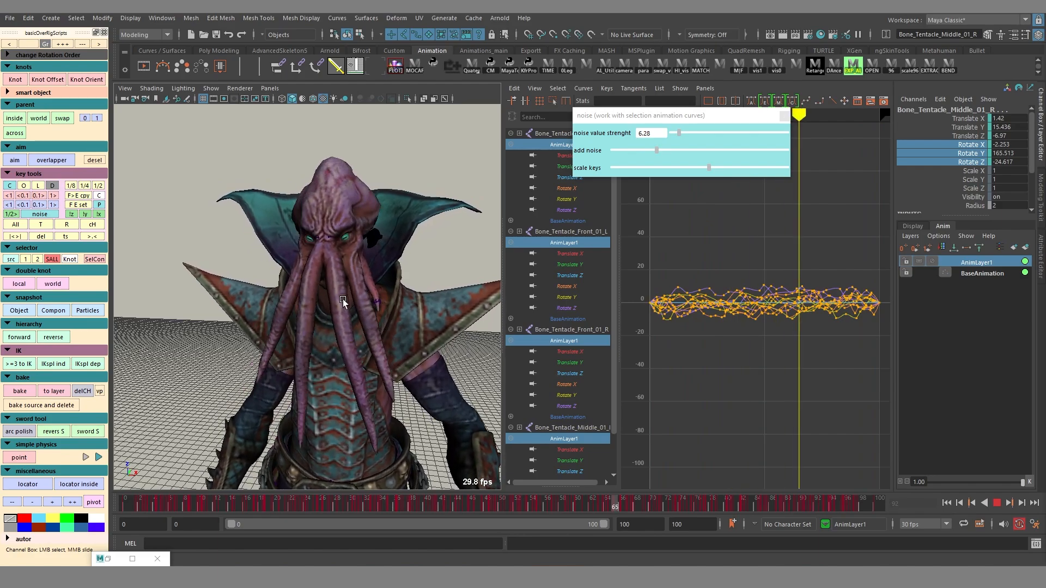
mouse_move(373, 348)
alt+mouse_down()
mouse_move(344, 339)
mouse_move(433, 323)
alt+mouse_up()
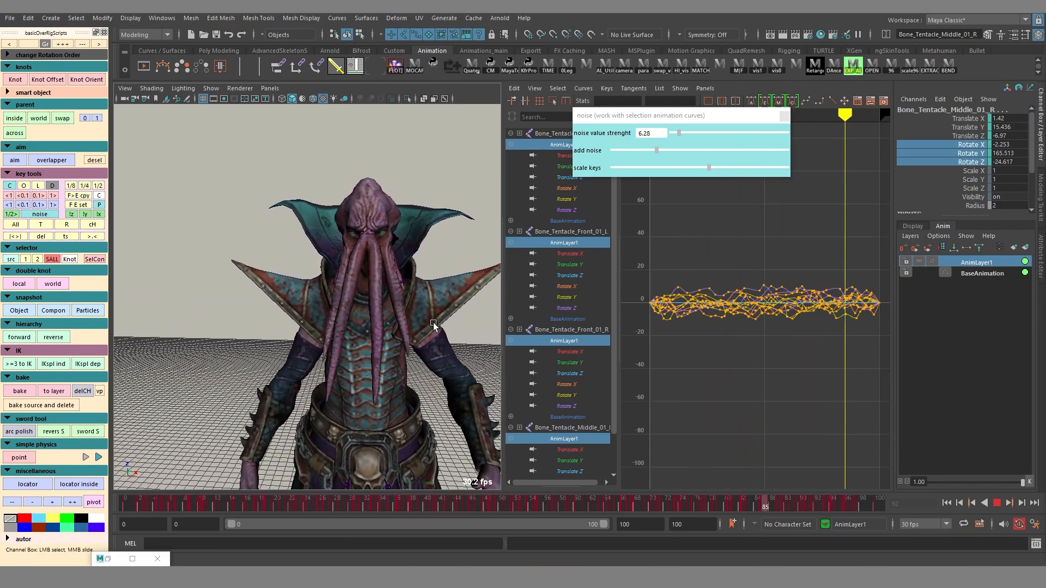
key(alt+v)
Step: Lower the weight of AnimLayer1 to 0.58 and play the animation to check the softened noise
drag(1022, 482, 981, 482)
key(alt+v)
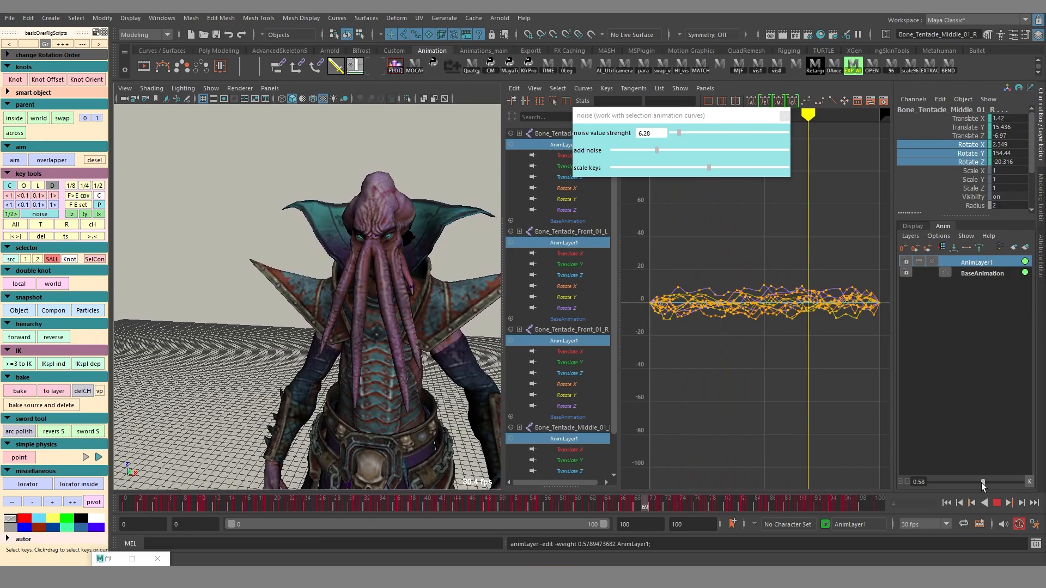
key(alt+v)
Step: Close the noise tool, open the tail overlap tool, and check the tentacle chains in X-ray display
click(785, 115)
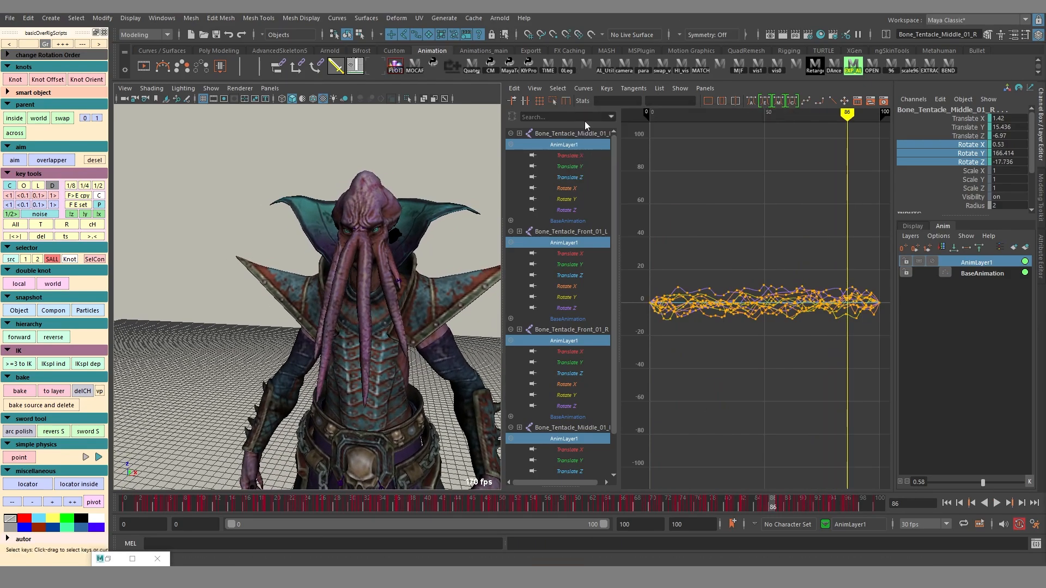
click(52, 160)
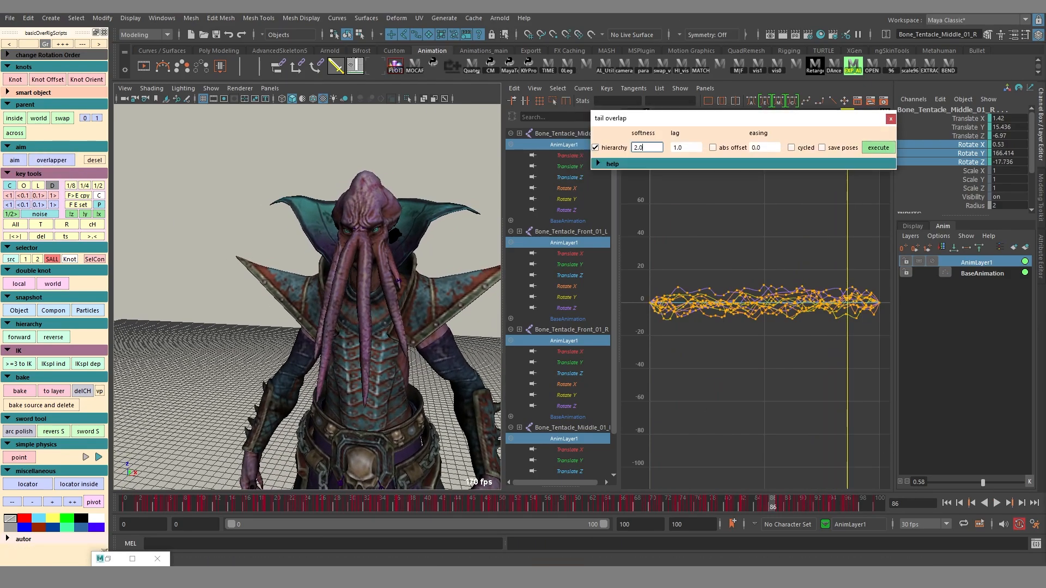
key(alt+x)
alt+drag(355, 327, 372, 303)
key(alt+x)
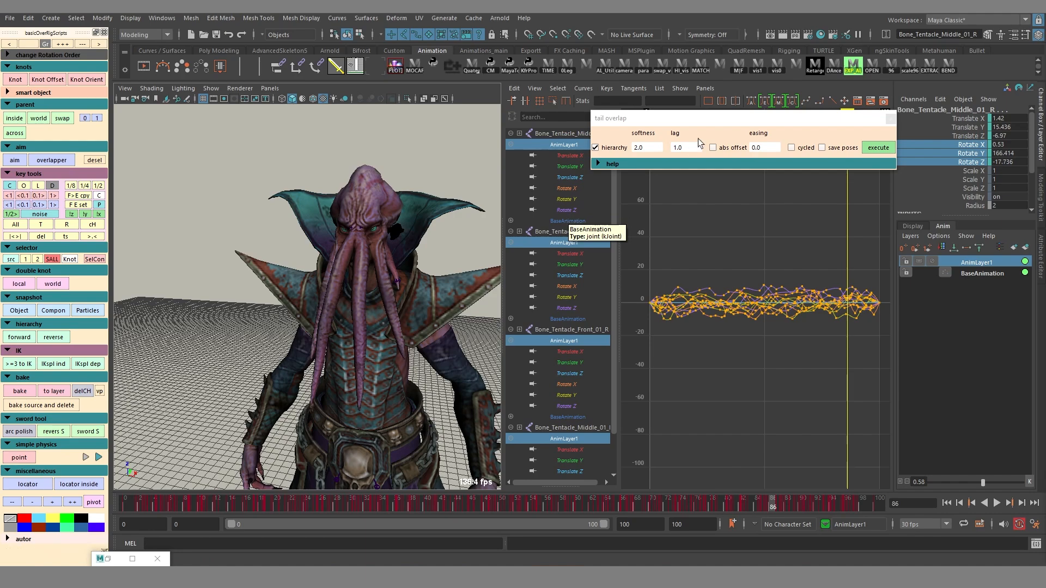
Step: Set the tail overlap softness to 1.0, lag to -5.0 and easing to 2.0, and enable the cycled option
drag(651, 148, 621, 152)
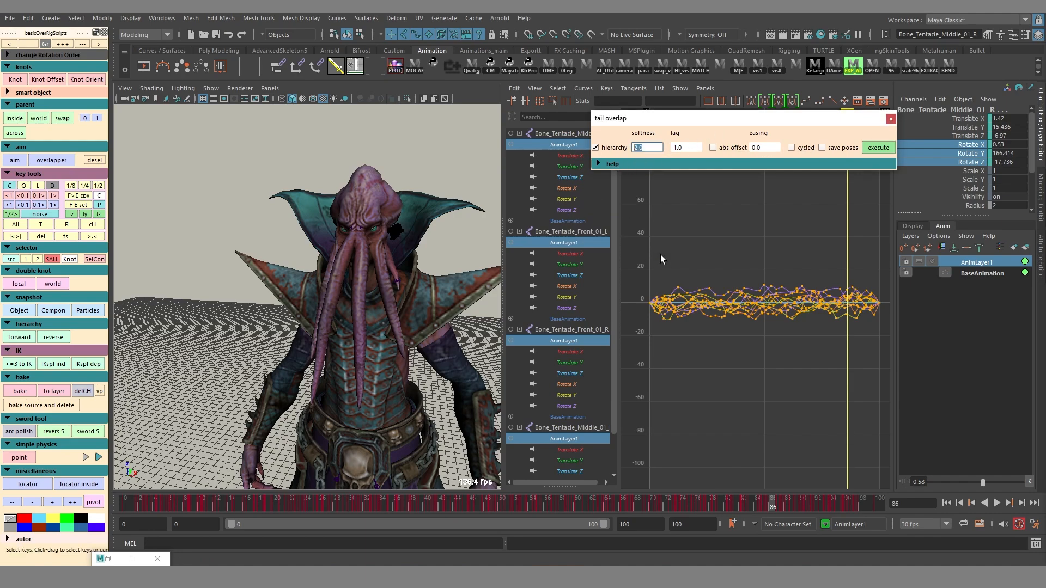
text(1)
key(Tab)
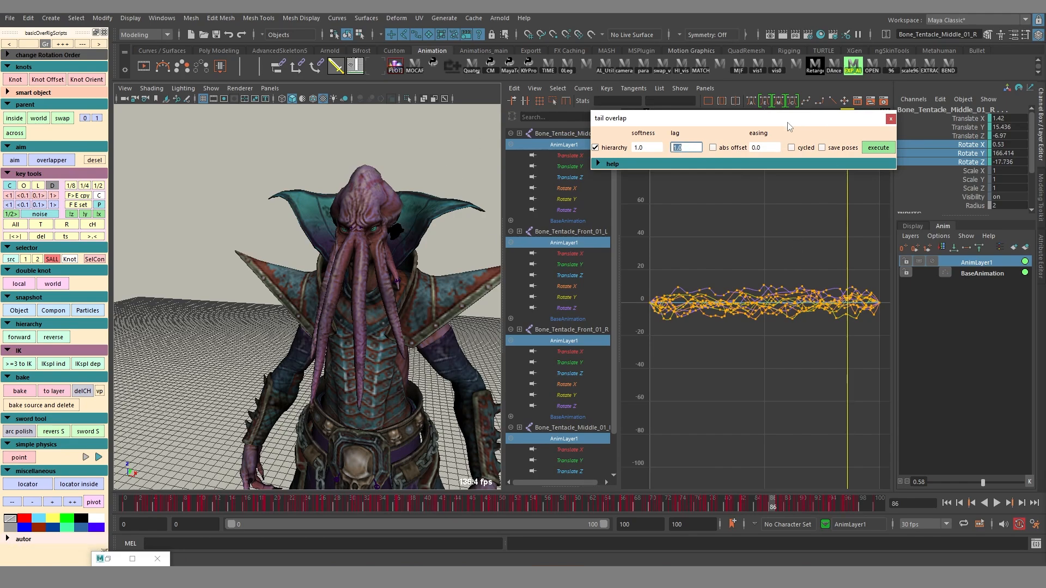
text(-5)
click(795, 149)
key(Tab)
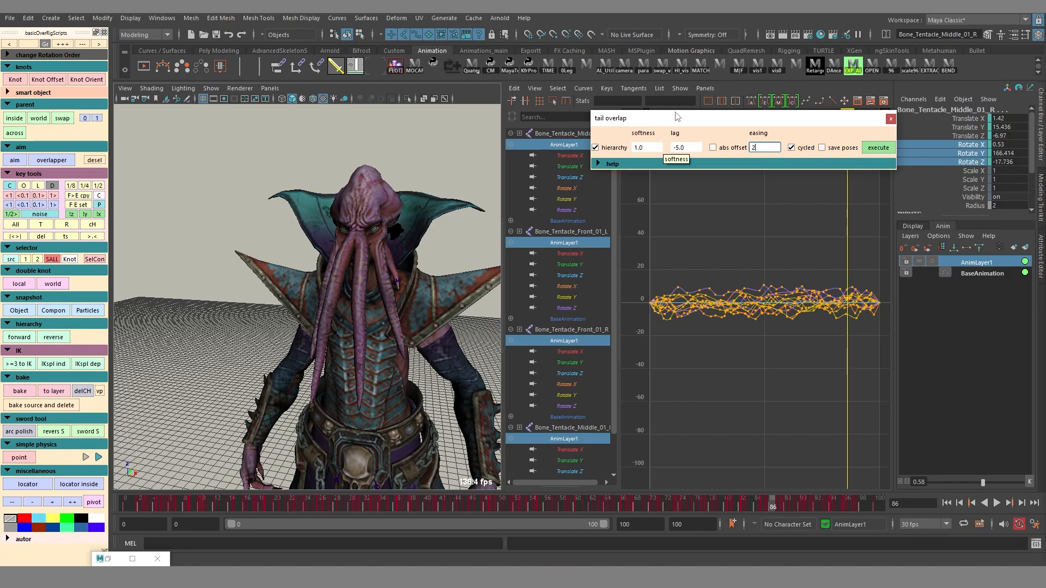
Step: Execute tail overlap with hierarchy enabled on the four selected tentacle root joints
alt+right_drag(370, 329, 361, 328)
alt+middle_drag(370, 337, 373, 289)
alt+drag(373, 289, 388, 285)
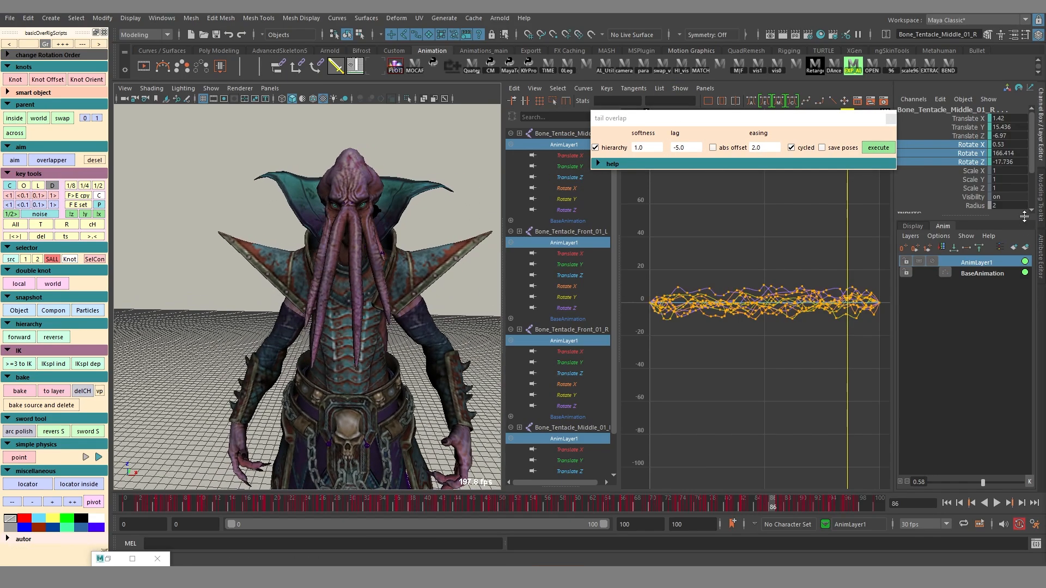
click(882, 150)
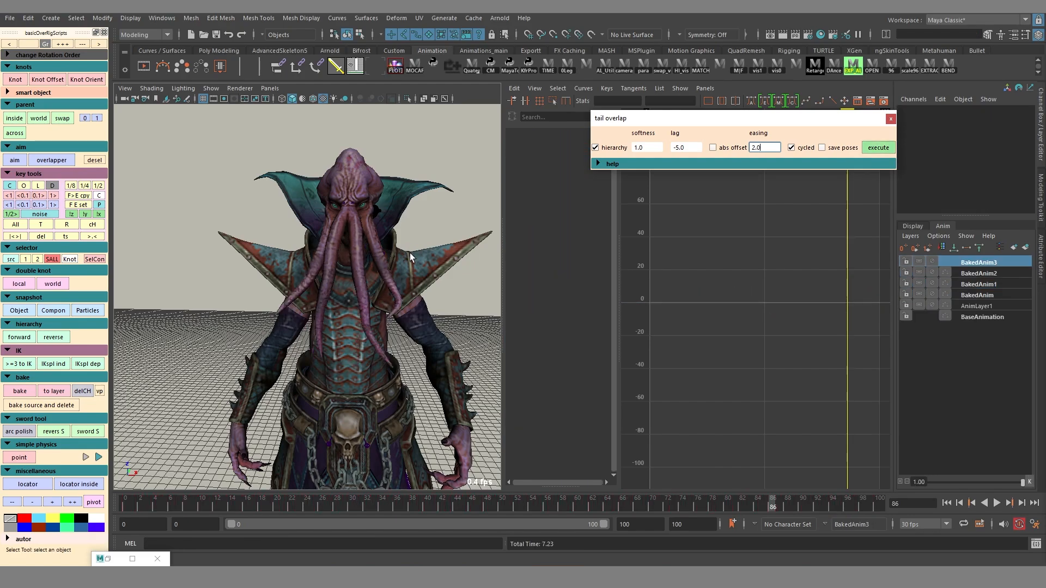
Step: Play the animation and check the tentacles' cycled overlap from the front and the side
key(alt+v)
alt+drag(412, 258, 243, 363)
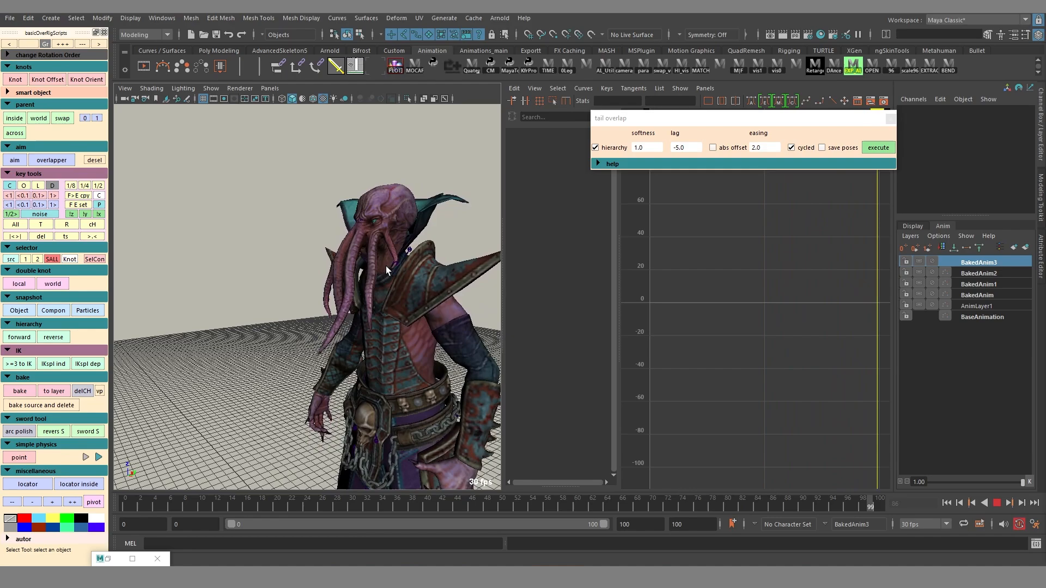
alt+drag(384, 305, 465, 346)
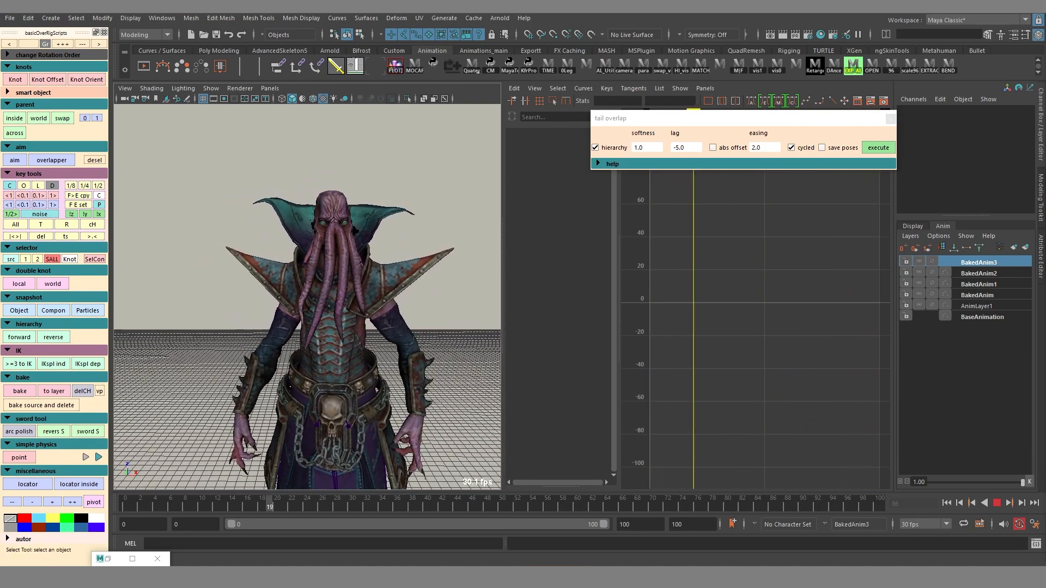
alt+drag(469, 303, 430, 312)
key(alt+v)
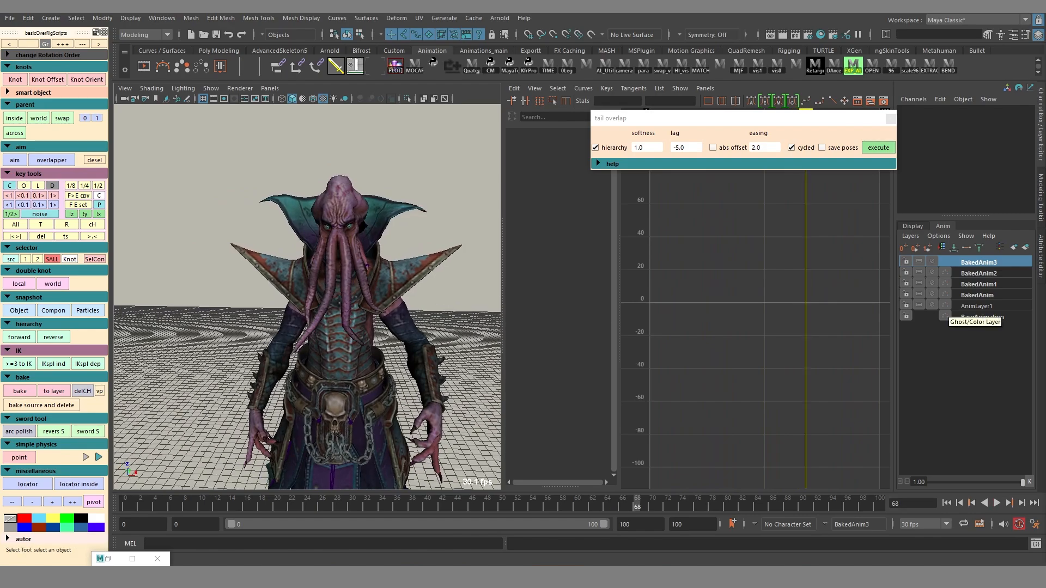
Step: Lower the weight of the four layers from BakedAnim to BakedAnim3 to 0.96 and play the animation
click(994, 294)
shift+click(999, 263)
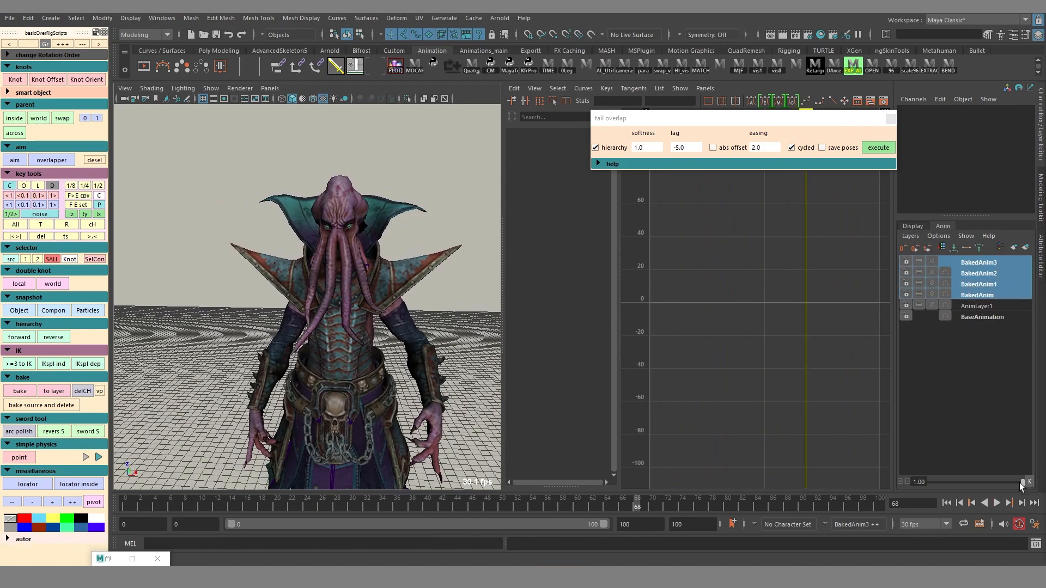
drag(1021, 485, 1018, 488)
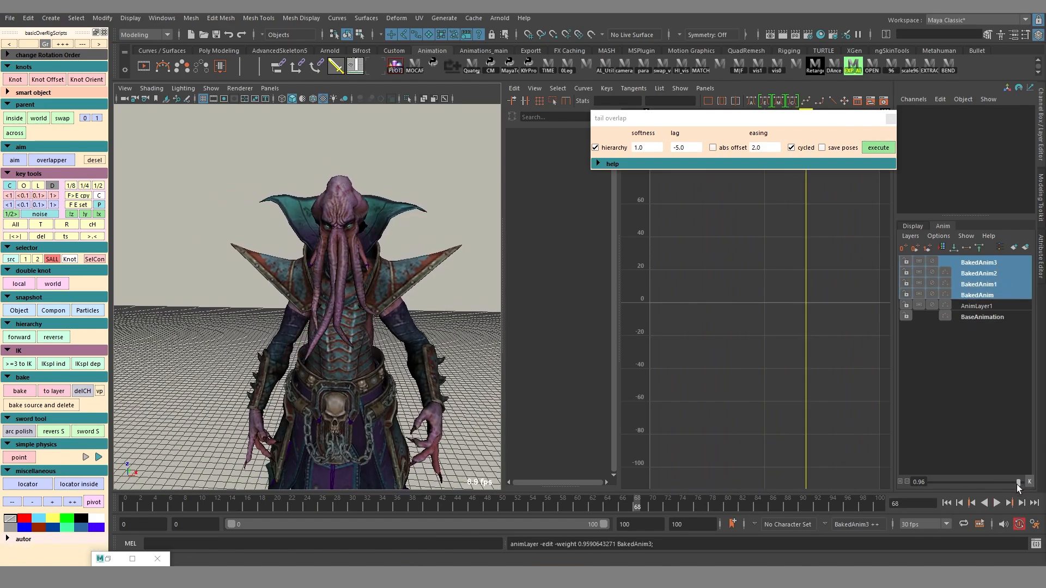
mouse_move(450, 364)
alt+mouse_down()
mouse_move(374, 374)
mouse_move(460, 370)
alt+mouse_up()
key(alt+v)
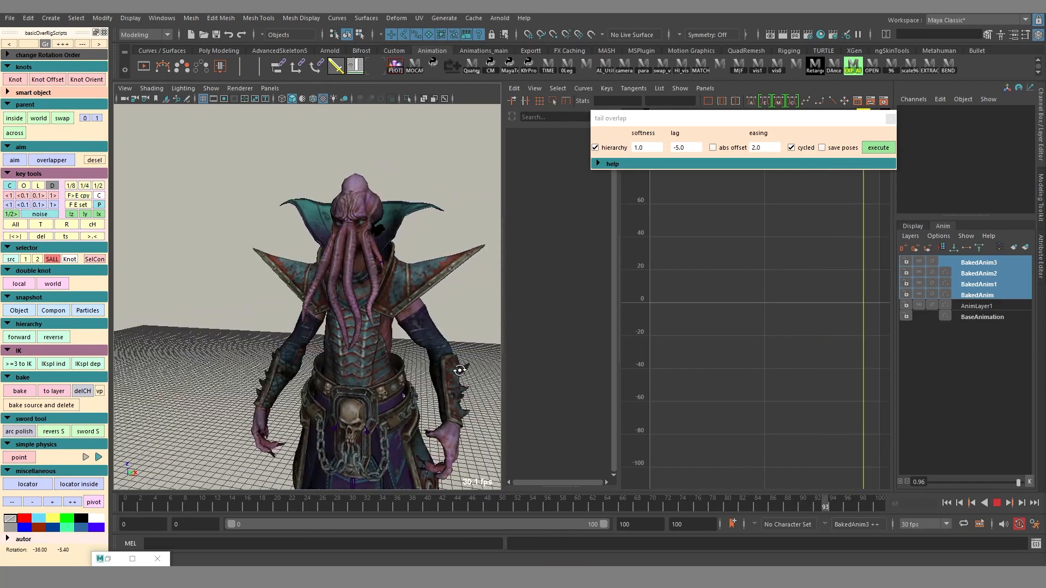
Step: Mute AnimLayer1, reduce the weight of the four baked layers to 0.00 and play the animation
click(931, 306)
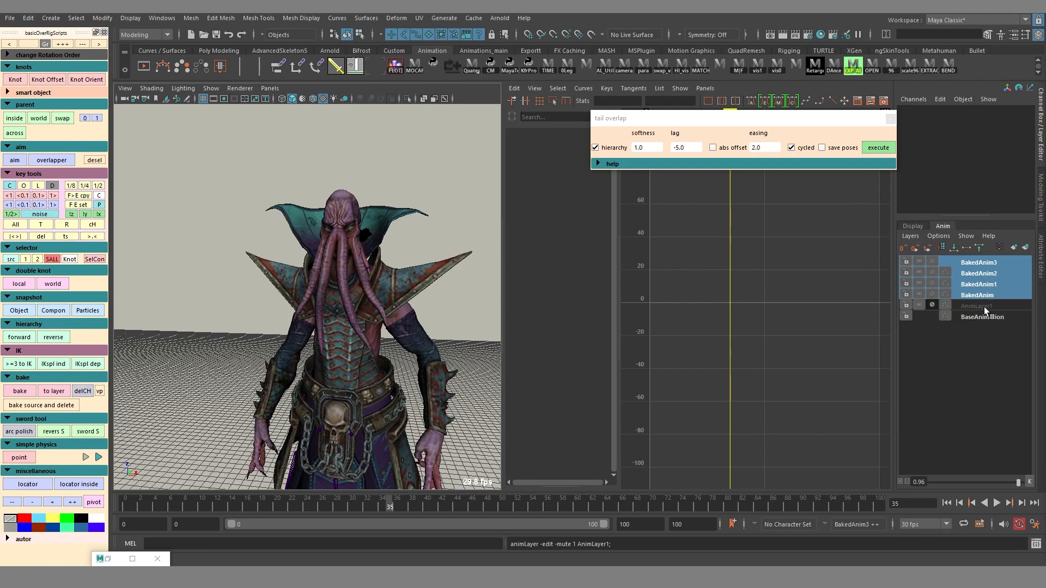
mouse_move(1013, 484)
mouse_down()
mouse_move(997, 484)
mouse_move(1010, 482)
mouse_up()
key(alt+v)
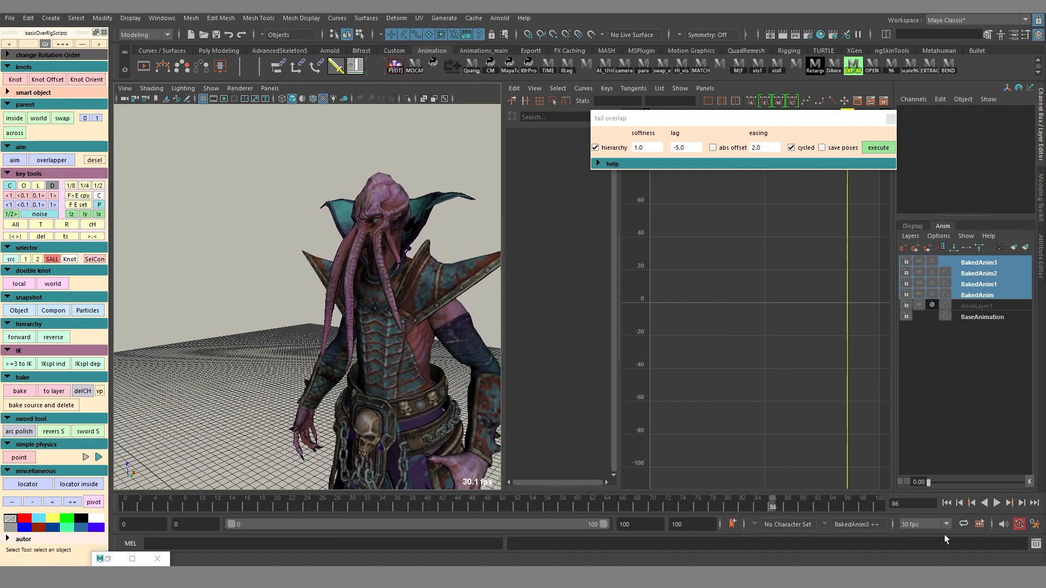
Step: Raise the weight of the four baked layers to about 0.62 and check the tentacle motion during playback
key(Escape)
drag(929, 484, 984, 483)
key(alt+v)
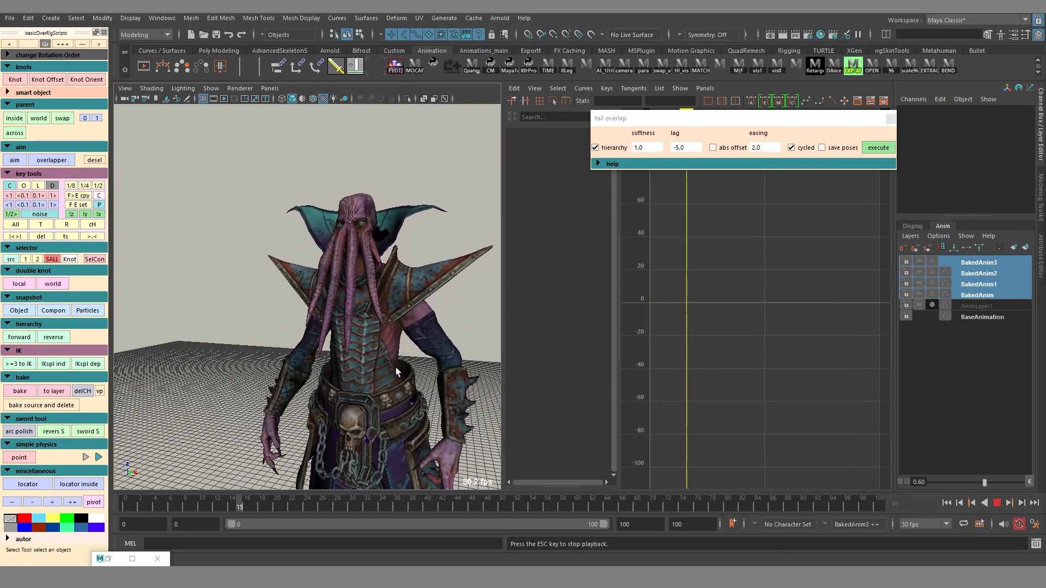
mouse_move(984, 482)
mouse_down()
mouse_move(1006, 482)
mouse_move(975, 483)
mouse_up()
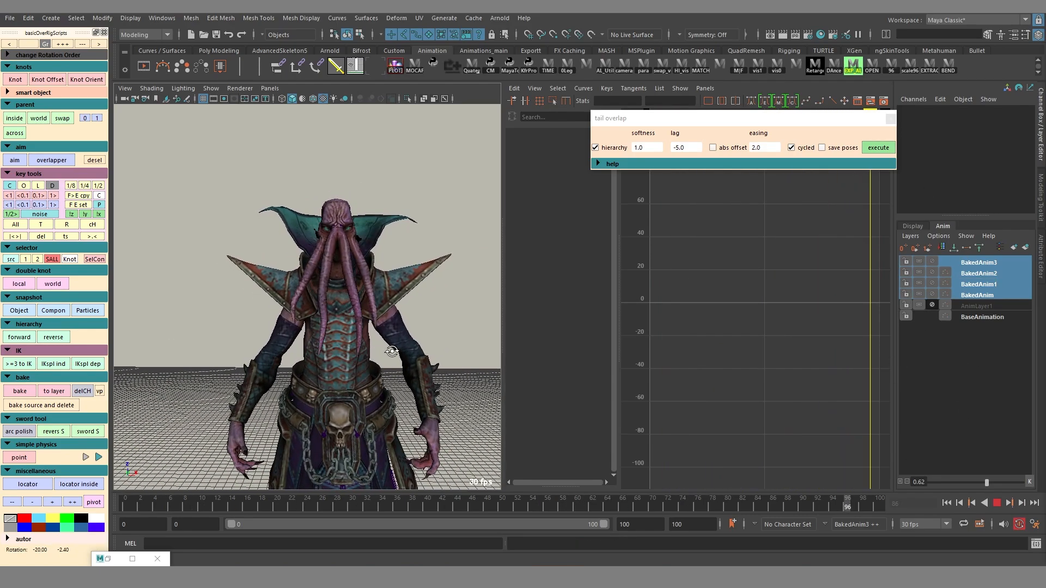
mouse_move(447, 278)
alt+mouse_down()
mouse_move(361, 292)
mouse_move(224, 290)
mouse_move(284, 289)
mouse_move(292, 345)
mouse_move(420, 336)
mouse_move(293, 344)
alt+mouse_up()
Step: Create a polygon cube at the origin of an empty scene, in shaded display
key(5)
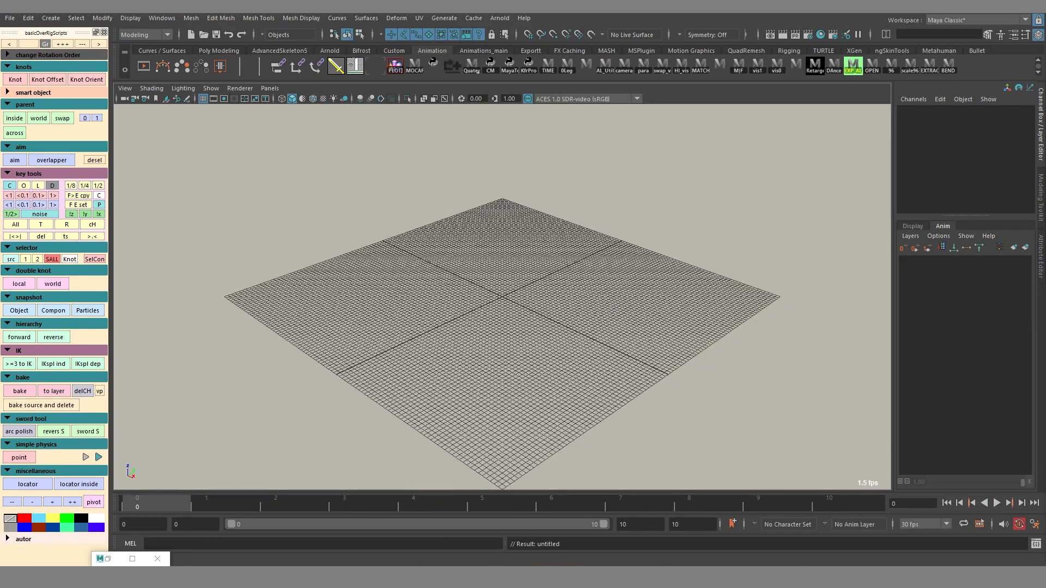
click(50, 18)
mouse_move(87, 58)
click(250, 68)
key(f)
scroll(512, 400, down, 4)
alt+drag(397, 351, 447, 312)
scroll(610, 344, down, 3)
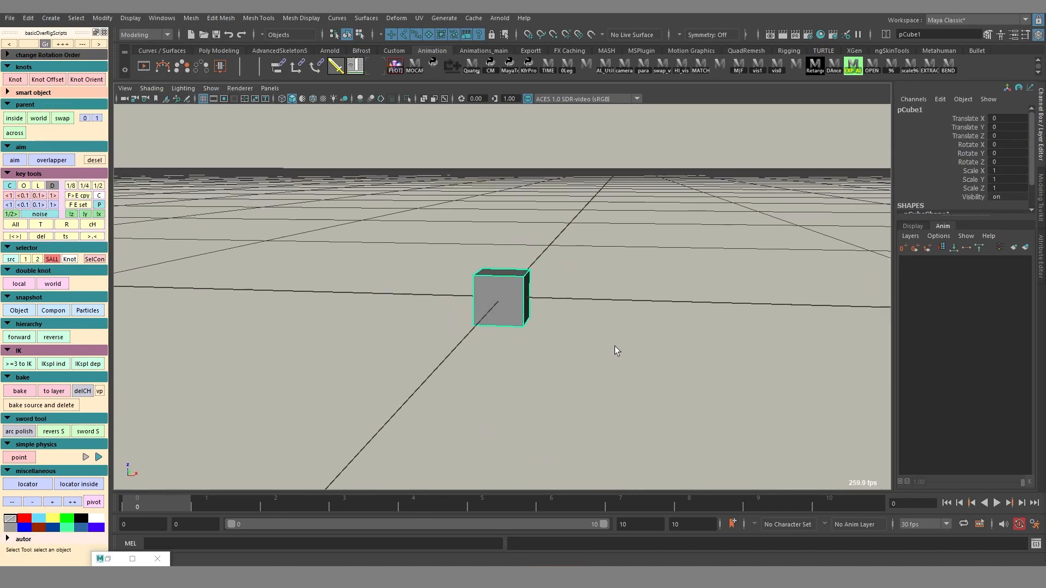
Step: Duplicate the cube twice, placing each copy farther and higher along a diagonal from the original
alt+drag(616, 347, 555, 383)
key(w)
key(ctrl+d)
middle_drag(548, 431, 669, 271)
key(ctrl+d)
middle_drag(664, 378, 863, 267)
Step: Key all three cubes and move them together, putting pCube3 at about X -0.452, Y 3.161, Z 7.525
scroll(863, 267, down, 5)
alt+middle_drag(724, 138, 697, 177)
drag(698, 175, 366, 392)
alt+middle_drag(576, 352, 572, 358)
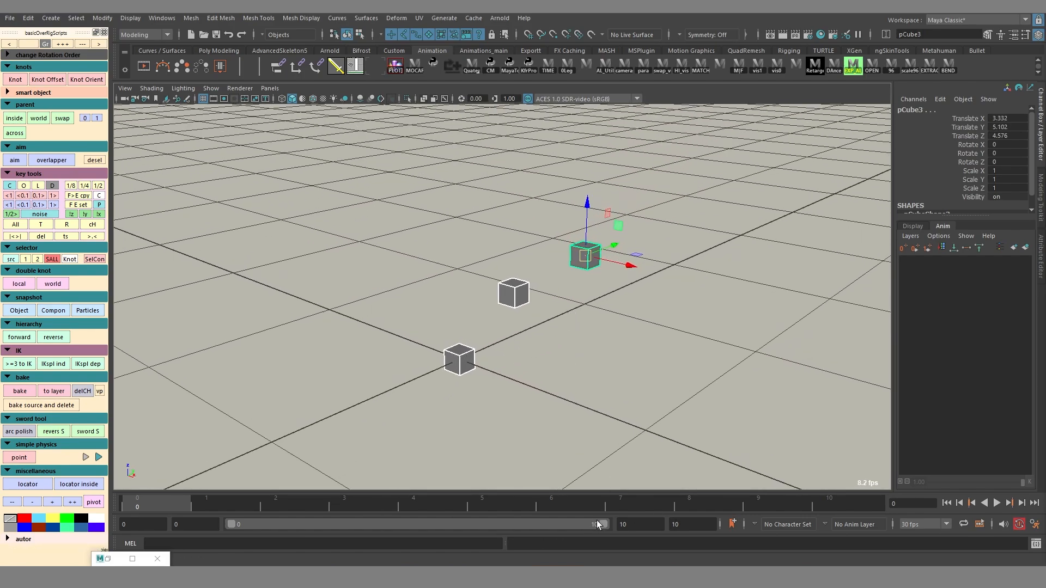
key(s)
middle_drag(630, 415, 540, 344)
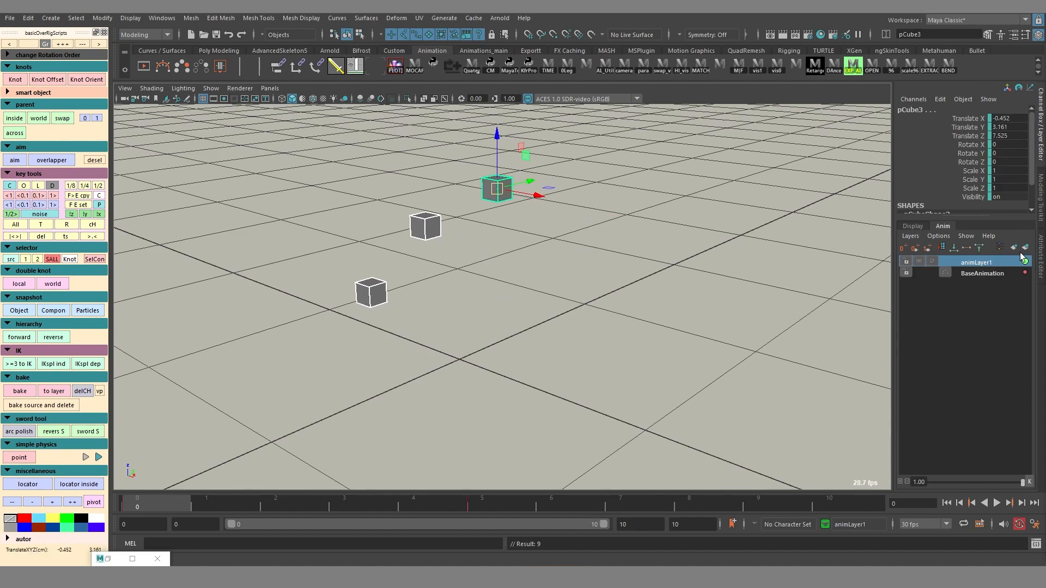
Step: Play the three cubes' animation repeatedly and check their motion from different angles
alt+right_drag(553, 360, 425, 314)
alt+drag(424, 315, 555, 346)
key(alt+v)
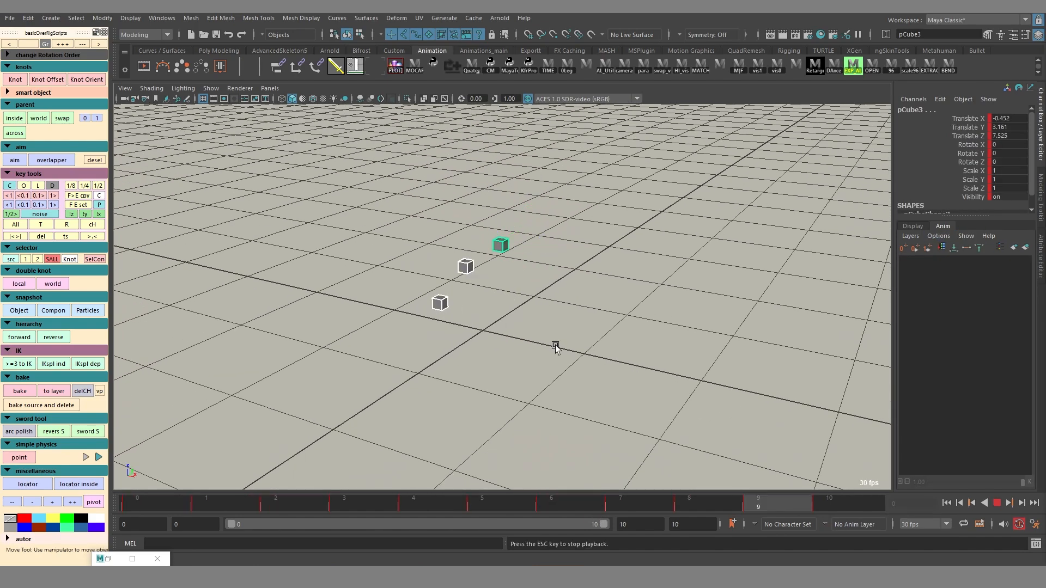
key(alt+v)
key(alt+v)
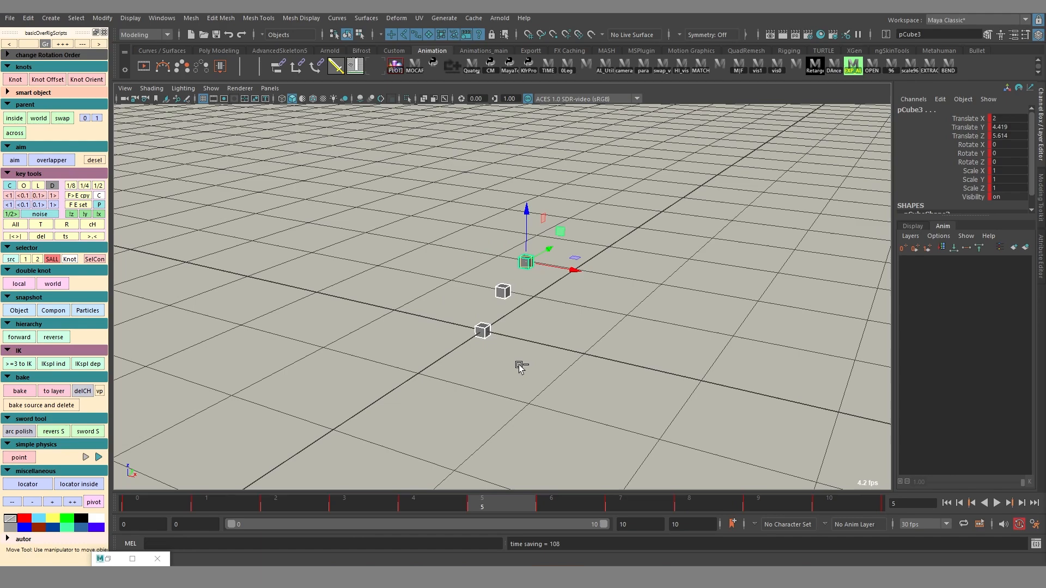
alt+drag(519, 366, 575, 341)
key(alt+v)
key(alt+v)
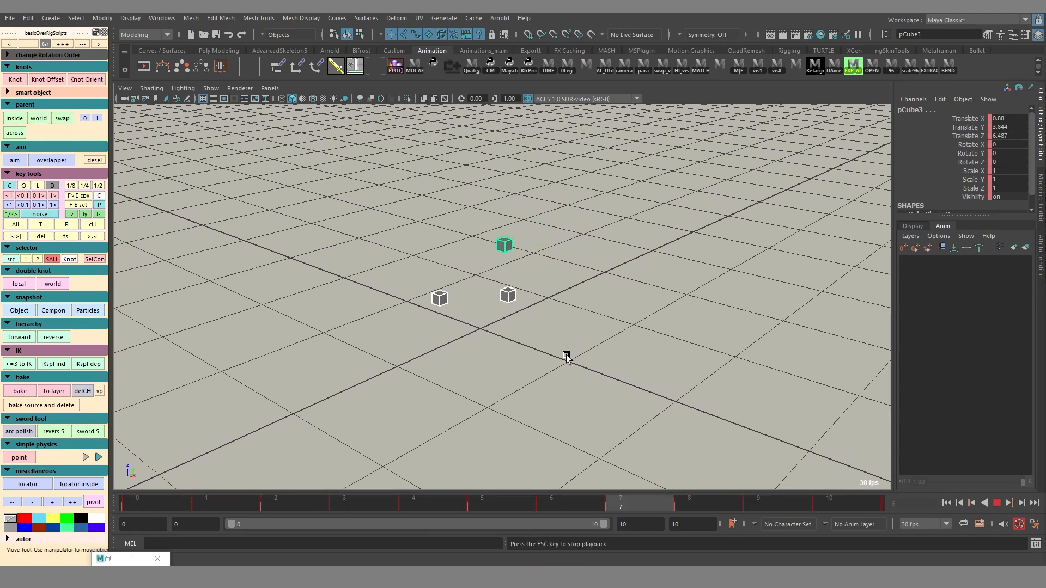
key(alt+v)
alt+drag(492, 353, 513, 345)
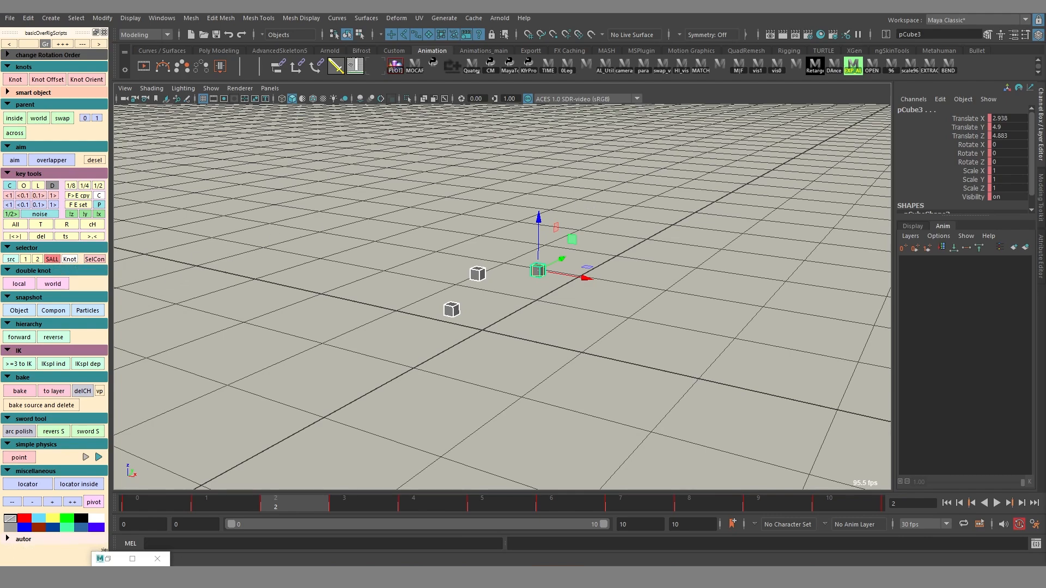
Step: Place the Outliner beside the viewport, collapse the key tools section and create knots for the three selected cubes
drag(1045, 117, 752, 36)
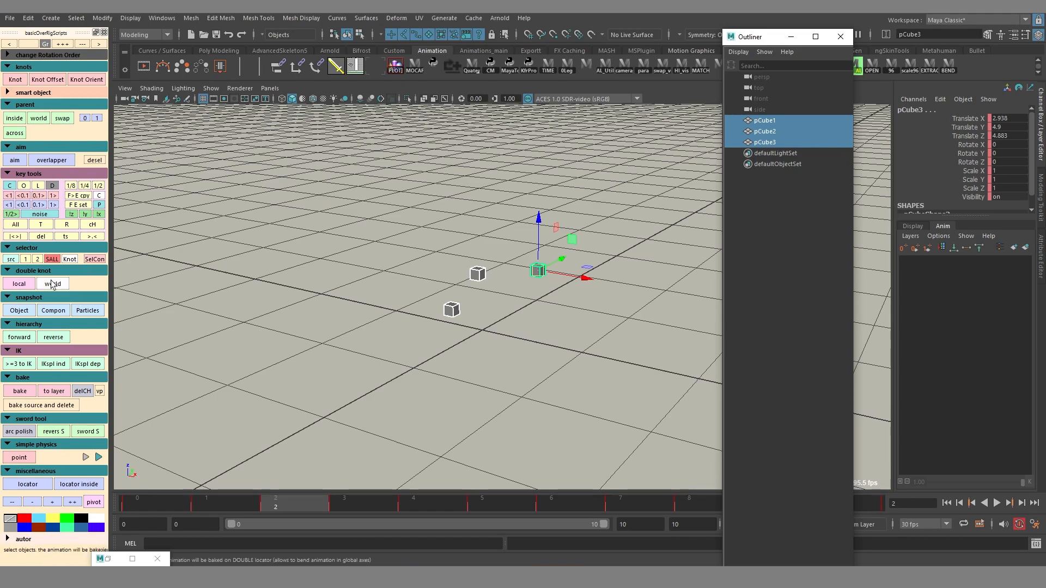
click(7, 174)
click(8, 174)
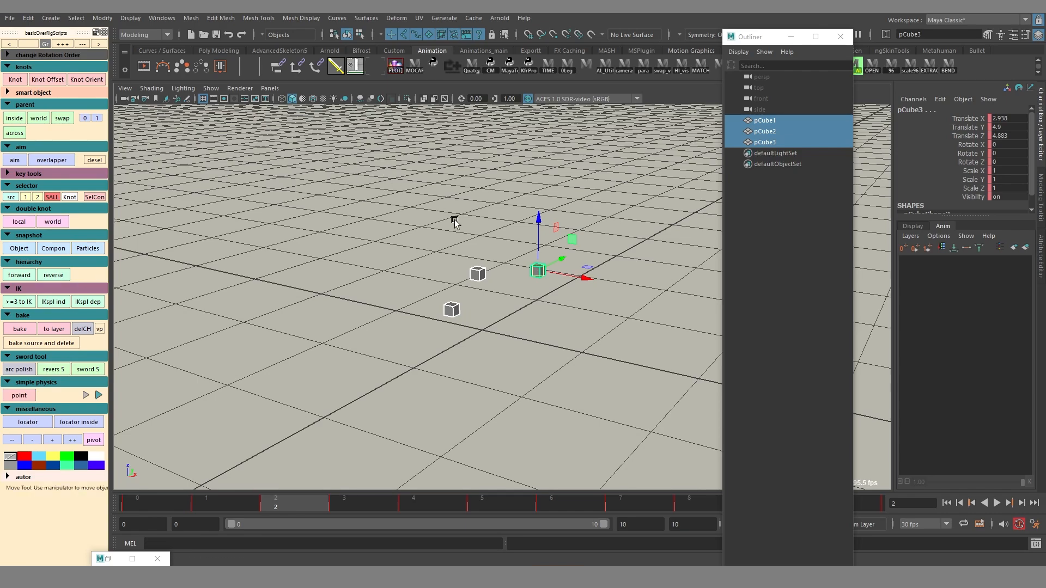
click(21, 84)
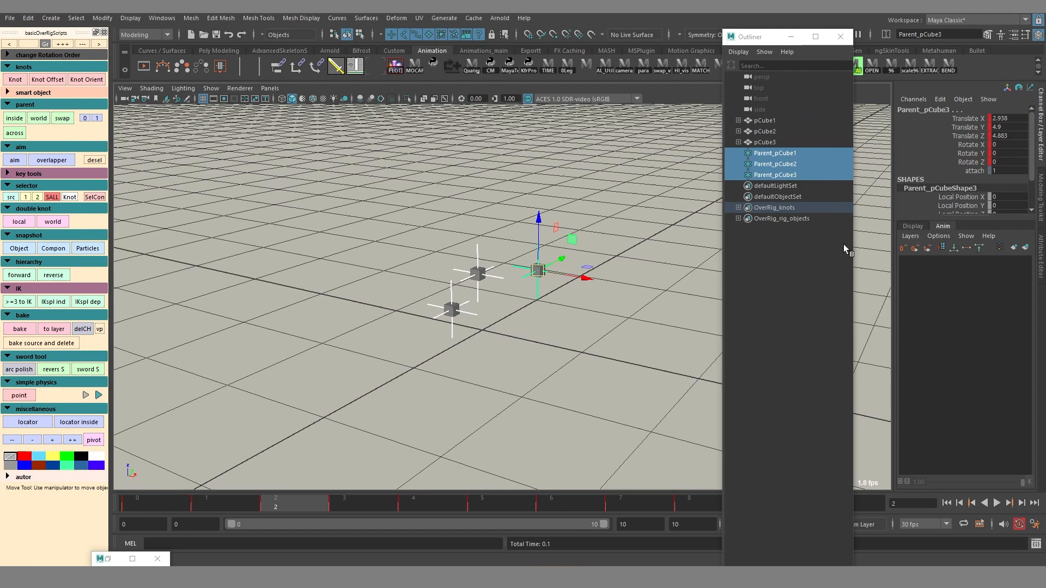
Step: Expand the OverRig_knots and OverRig_rig_objects sets and compare selecting all source objects with selecting all knots
click(738, 207)
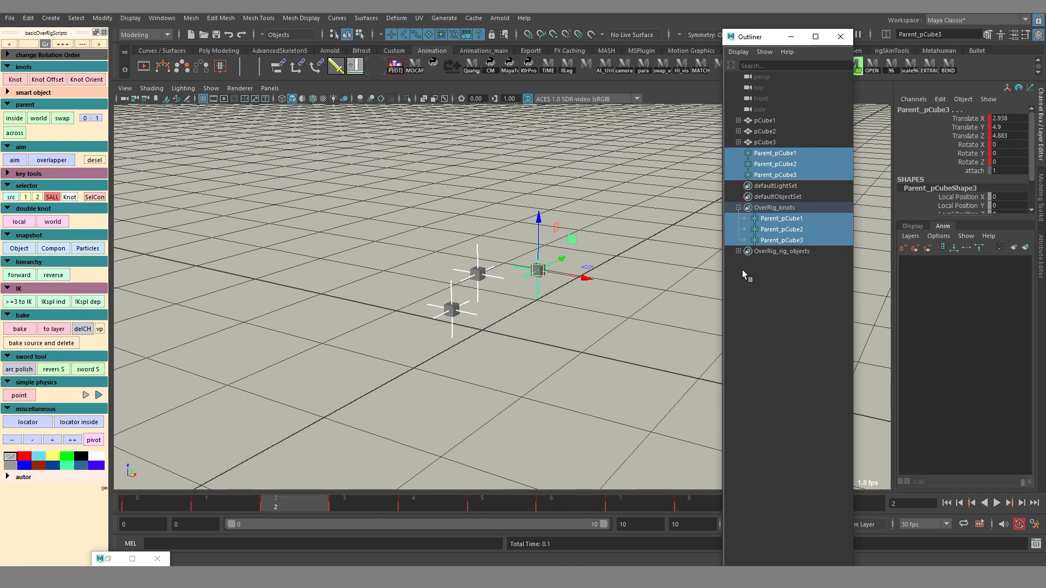
click(738, 251)
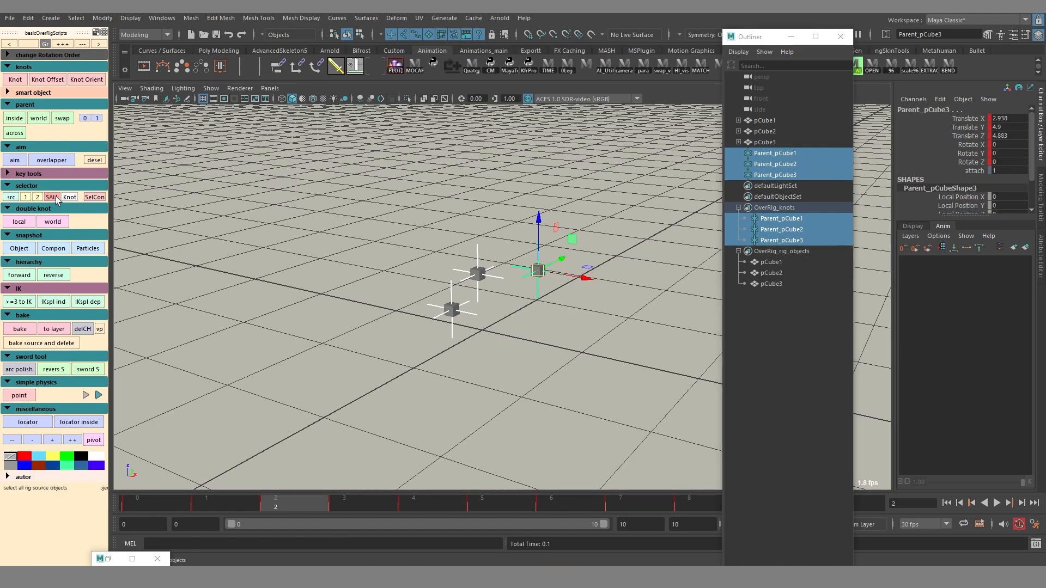
click(52, 197)
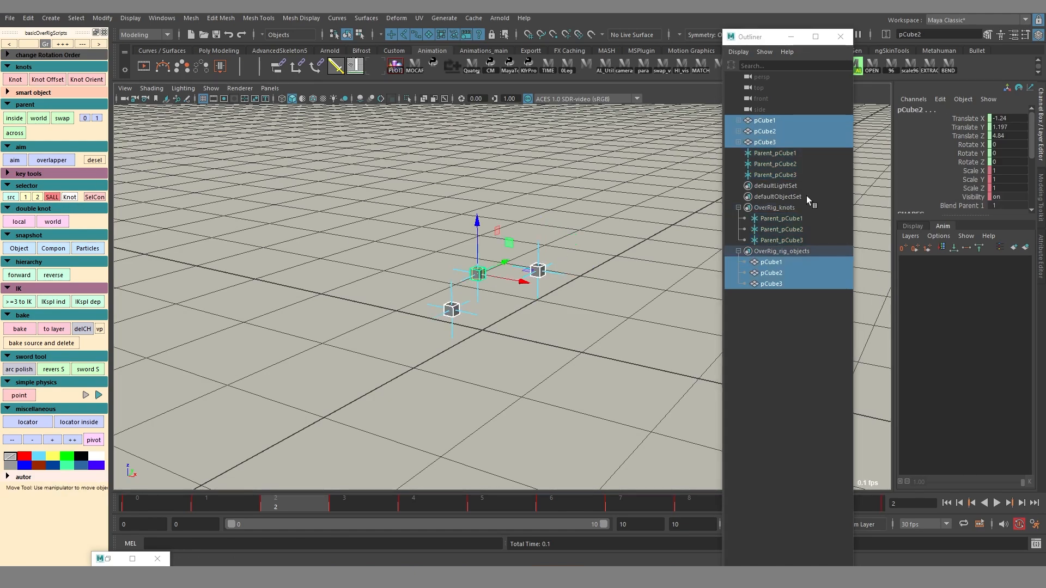
click(70, 198)
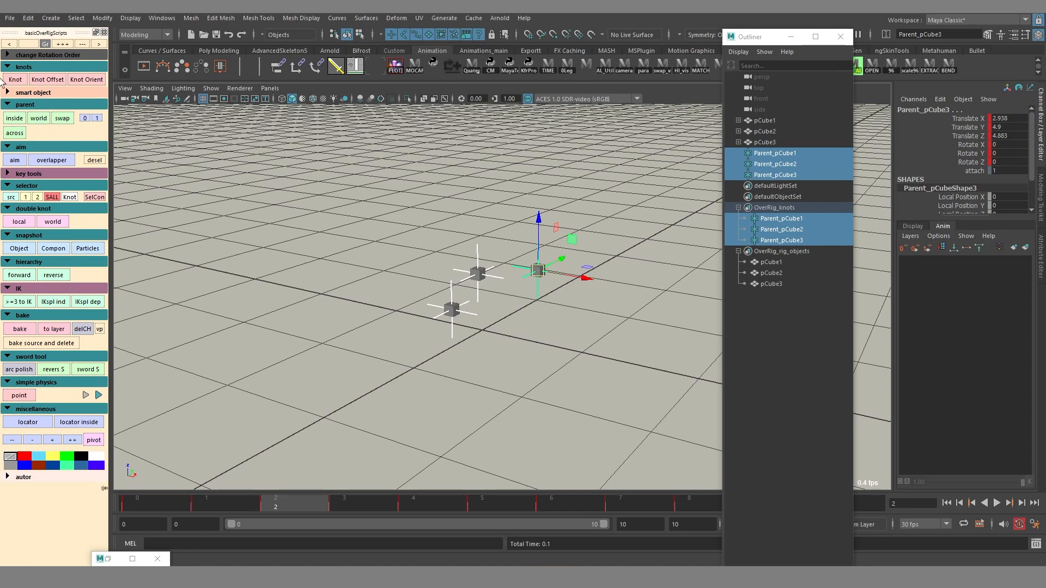
Step: Select all rig source objects, bake their animation and delete the knots
click(51, 196)
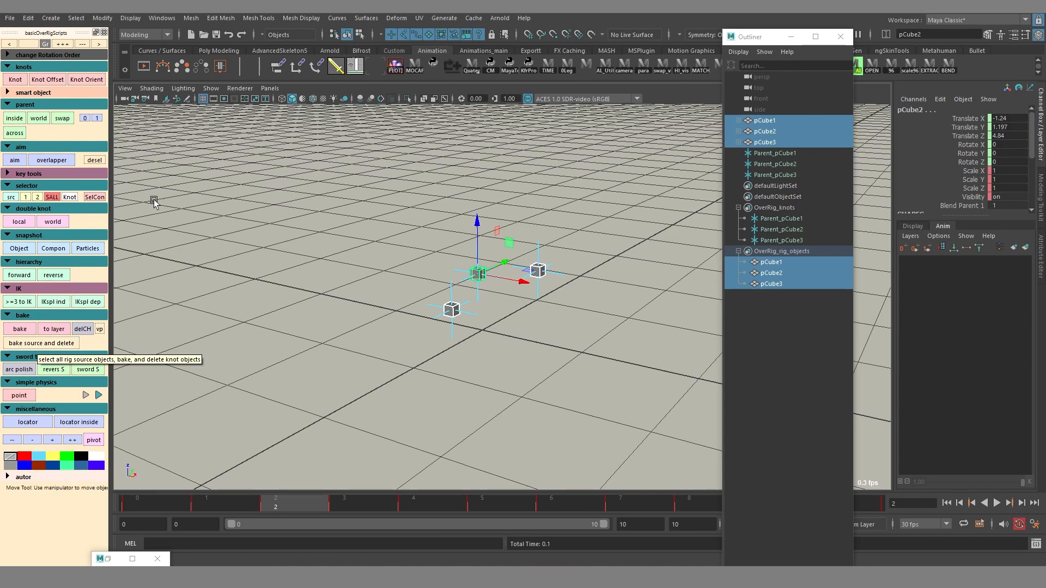
click(53, 198)
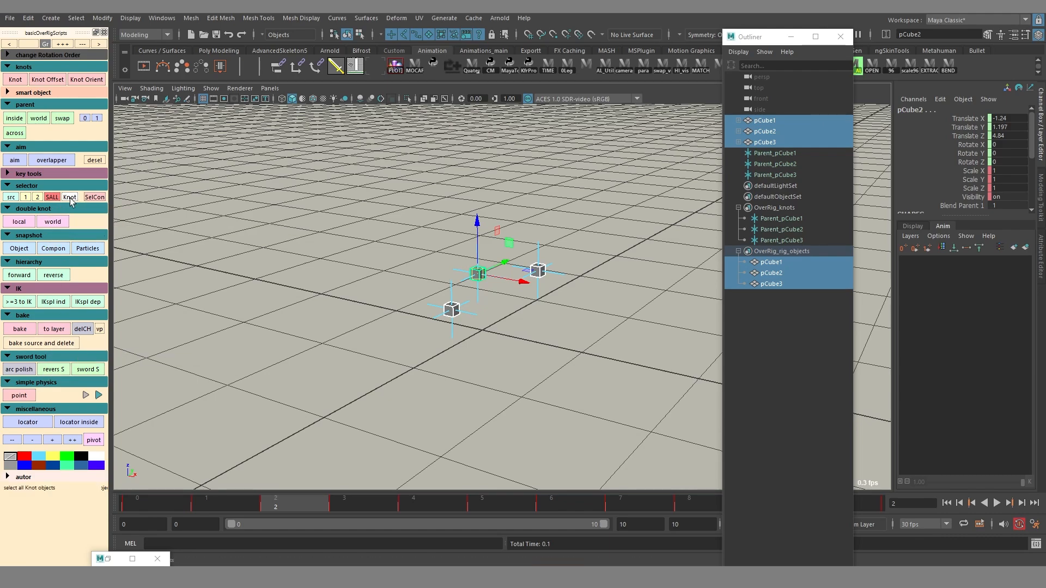
click(42, 343)
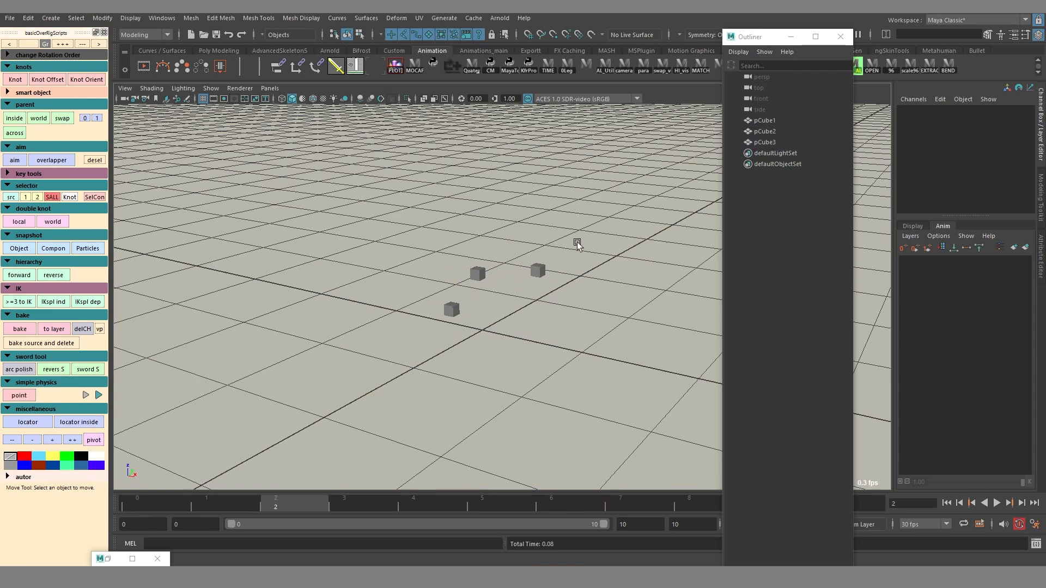
Step: Remove the animation from all channels, Translate X through Visibility, of the three cubes
drag(574, 239, 209, 544)
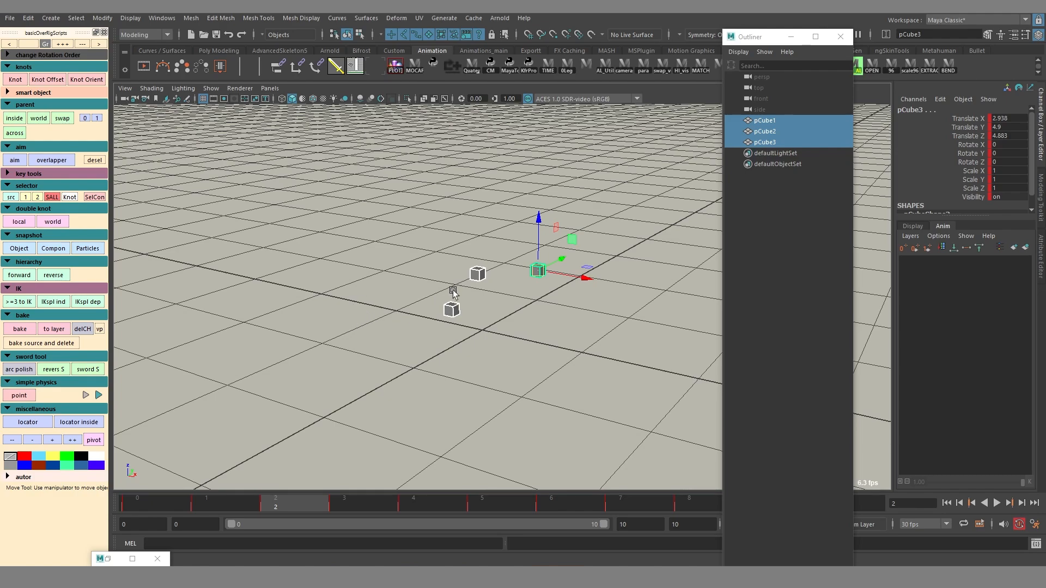
alt+drag(434, 345, 527, 289)
drag(942, 194, 975, 120)
right_click(975, 119)
click(967, 294)
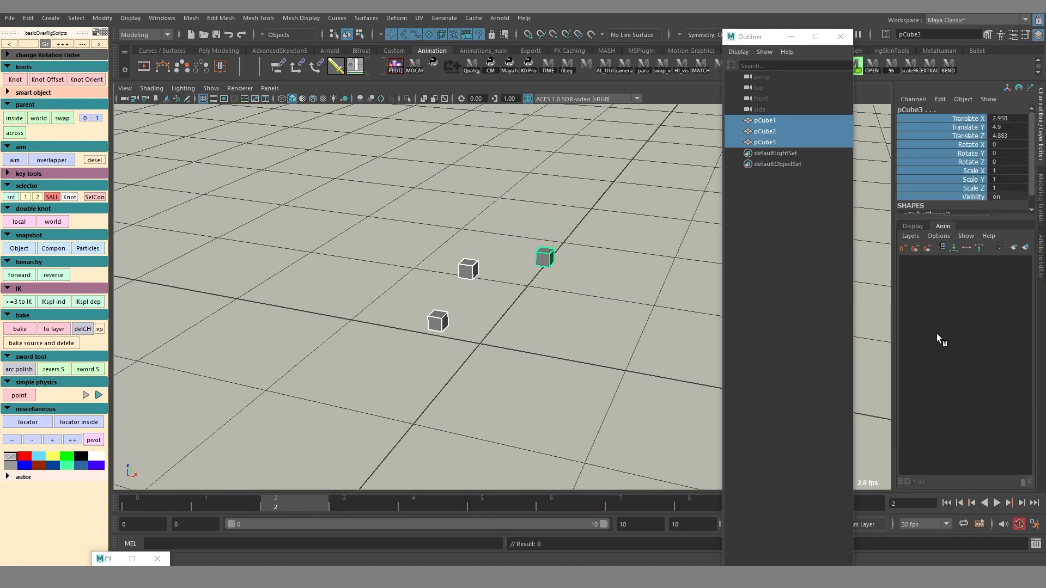
Step: Build an IK system from the three cubes, selected in order from pCube3 through pCube2 to pCube1
alt+drag(488, 336, 460, 354)
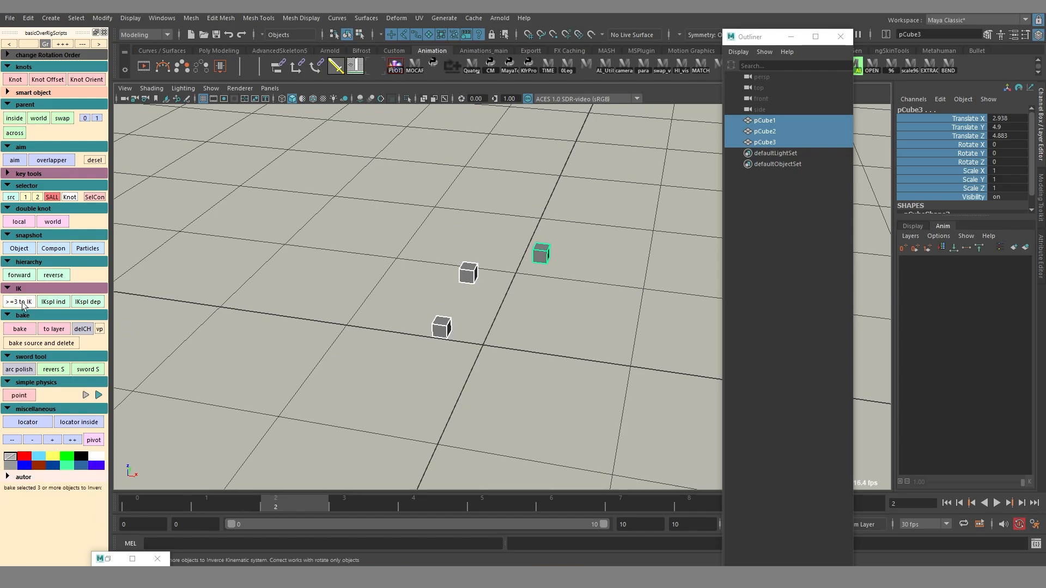
click(539, 251)
shift+click(469, 272)
shift+click(441, 326)
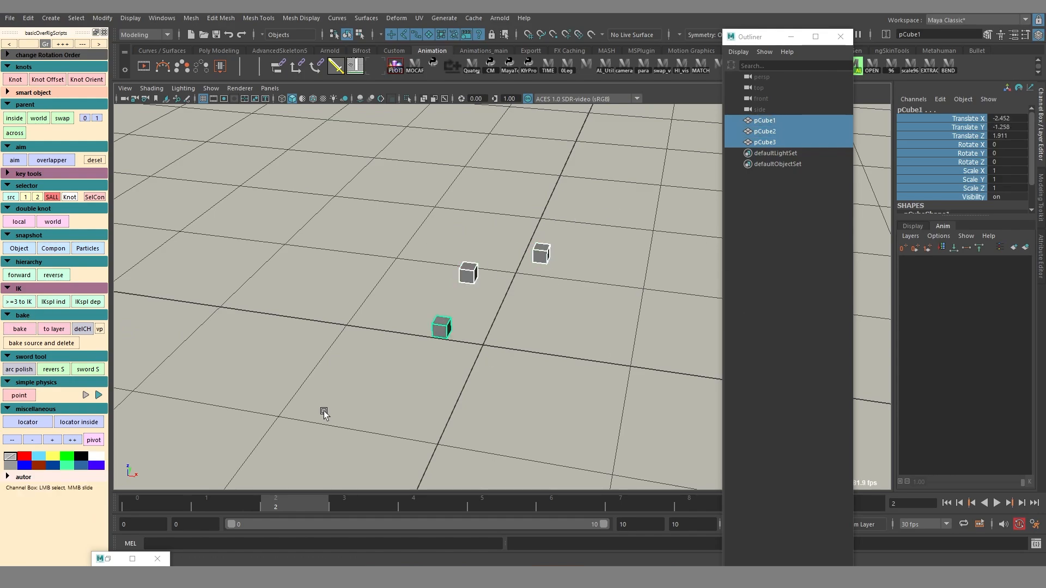
click(25, 303)
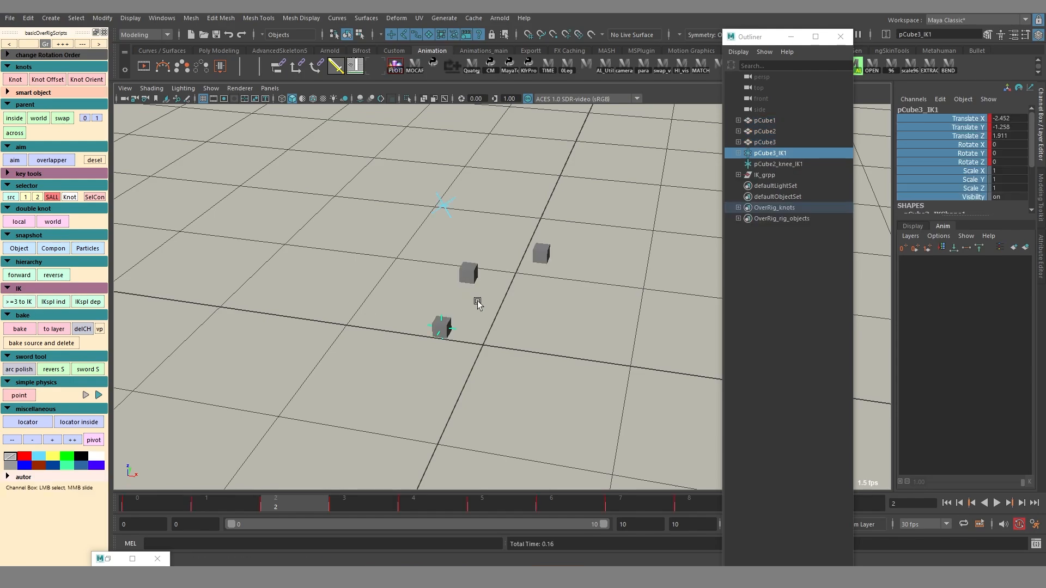
Step: Move the pCube3_IK1 control around to test the IK chain, leaving it at about X 0.935, Y 1.905, Z -0.355
alt+drag(474, 299, 465, 327)
key(w)
middle_drag(418, 365, 510, 387)
alt+drag(510, 387, 589, 381)
middle_drag(589, 381, 611, 374)
alt+drag(611, 375, 515, 394)
middle_drag(515, 395, 590, 402)
alt+drag(590, 402, 623, 408)
middle_drag(623, 408, 590, 410)
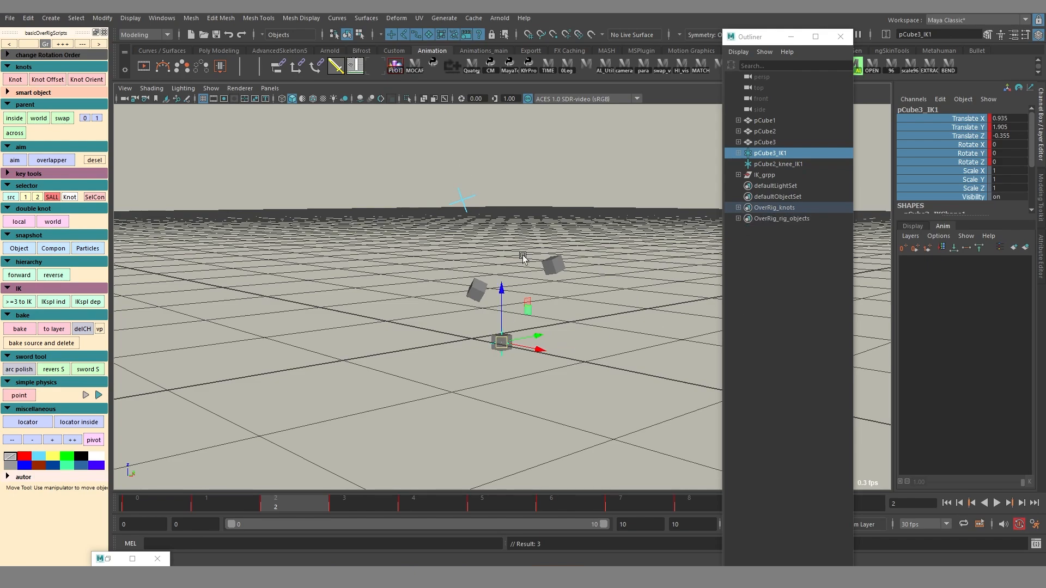
Step: Remove pCube3_IK1, pCube2_knee_IK1 and IK_grpp from the OverRig_knots set
click(738, 207)
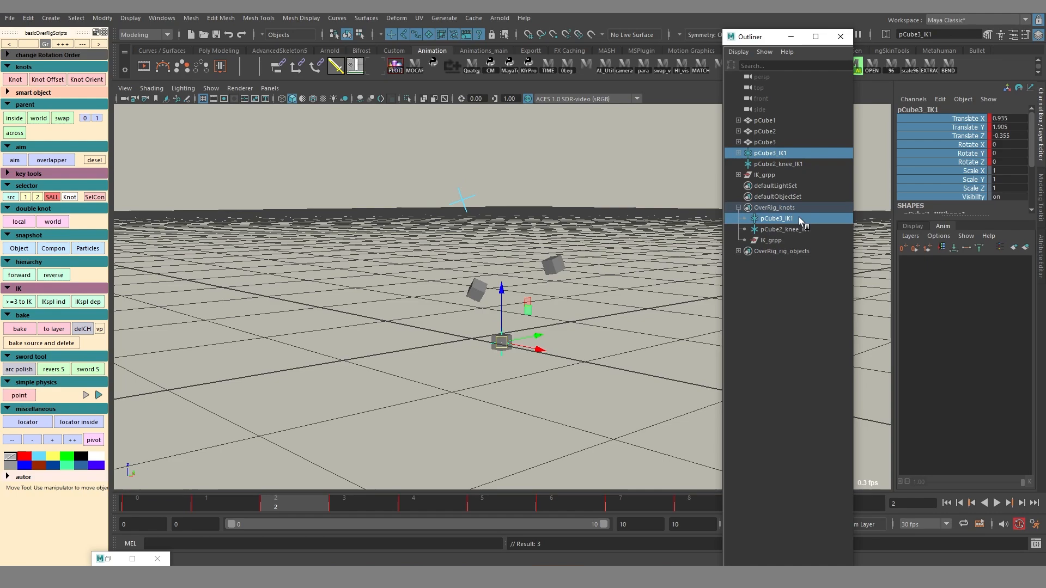
drag(787, 243, 784, 220)
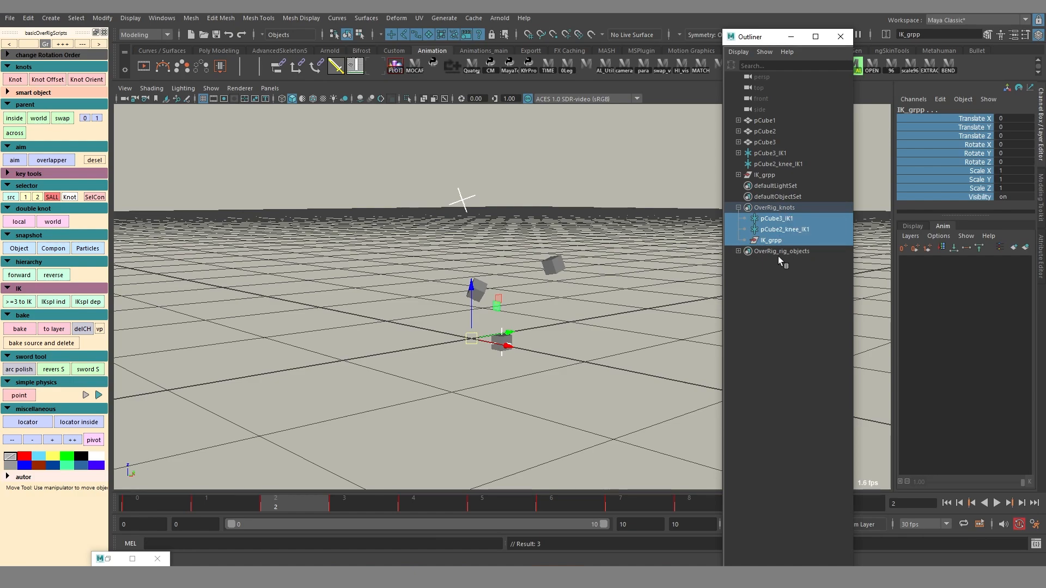
right_click(782, 313)
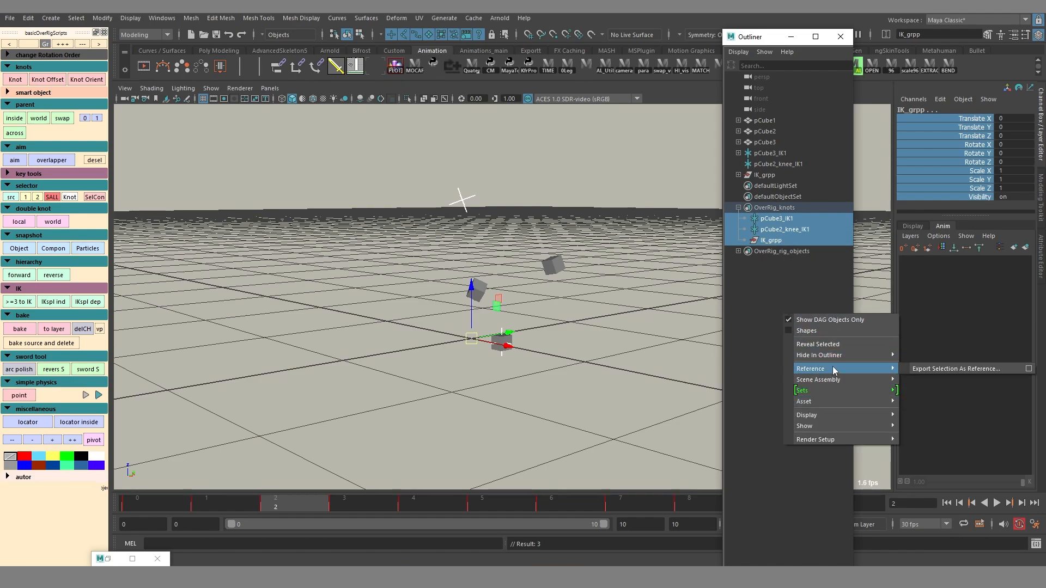
mouse_move(833, 390)
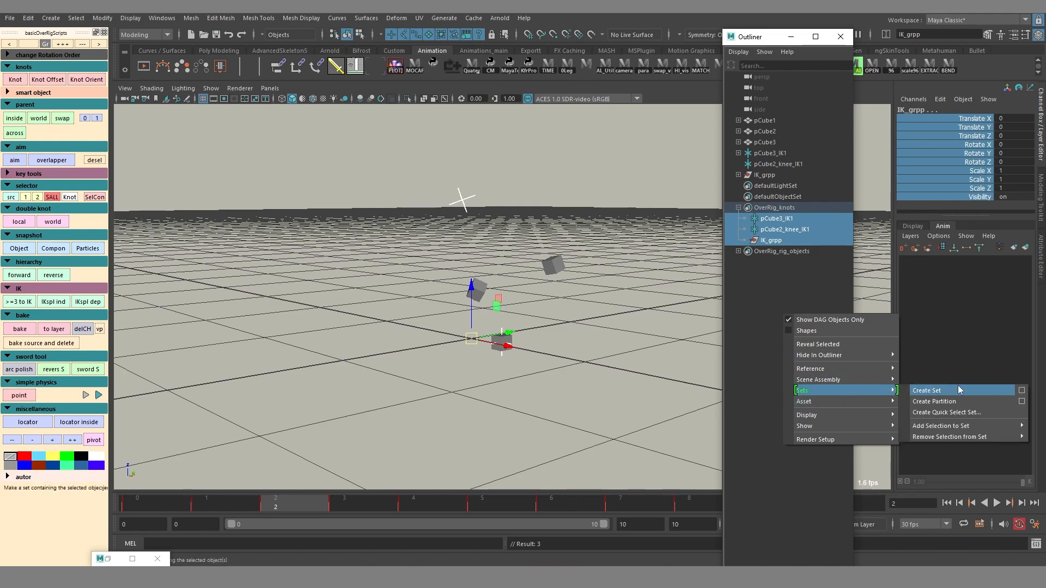
mouse_move(957, 439)
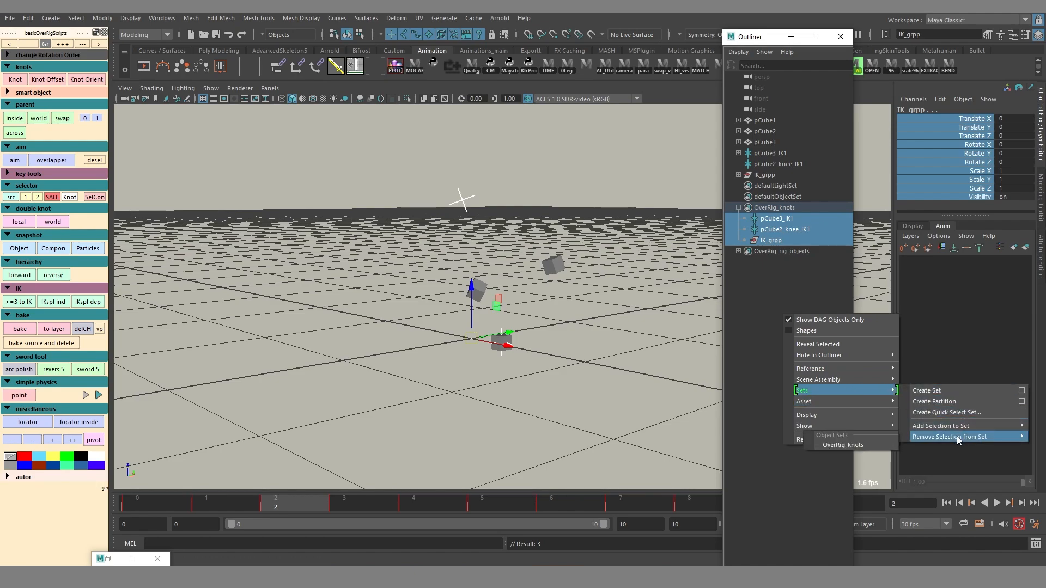
click(853, 446)
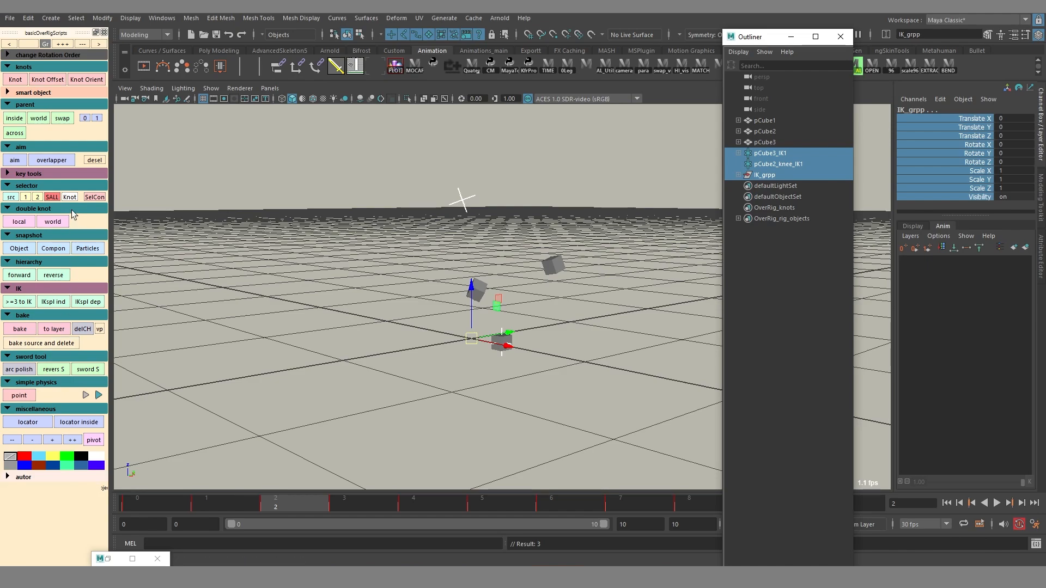
Step: Test the SALL selector with the OverRig_knots set emptied and look at the options for creating a set
click(54, 198)
click(54, 198)
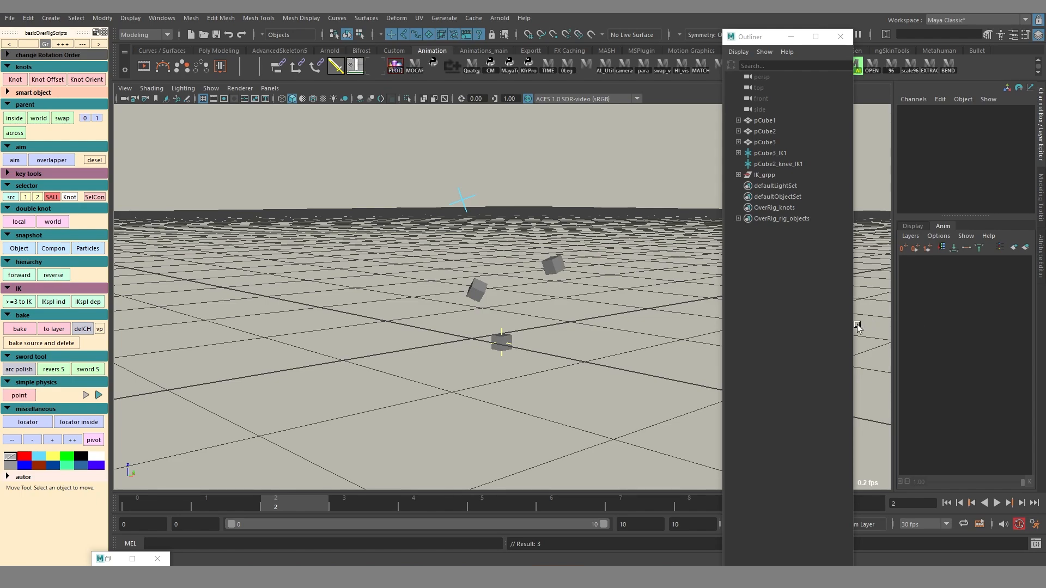
right_click(772, 306)
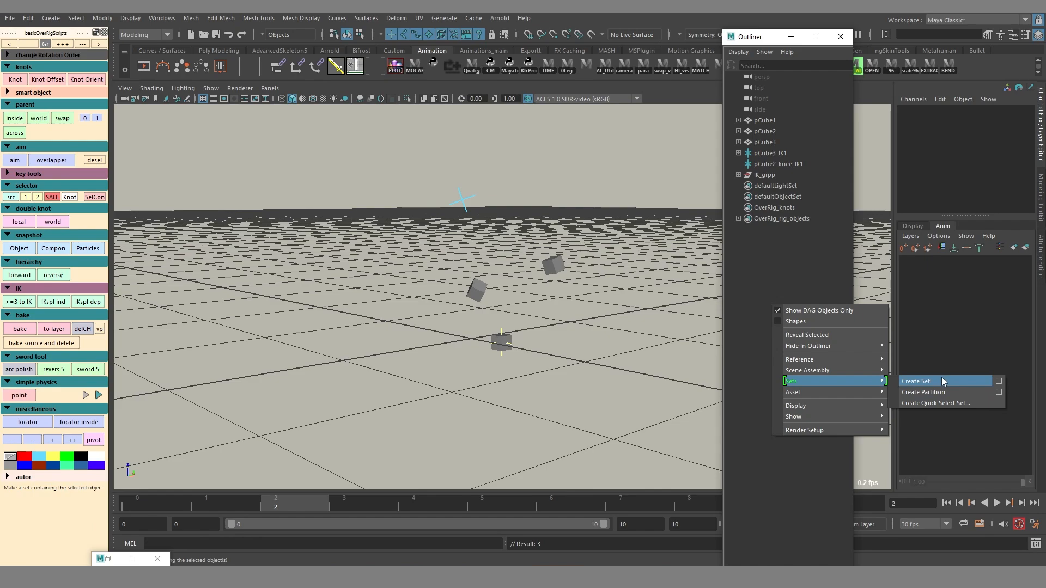
click(603, 372)
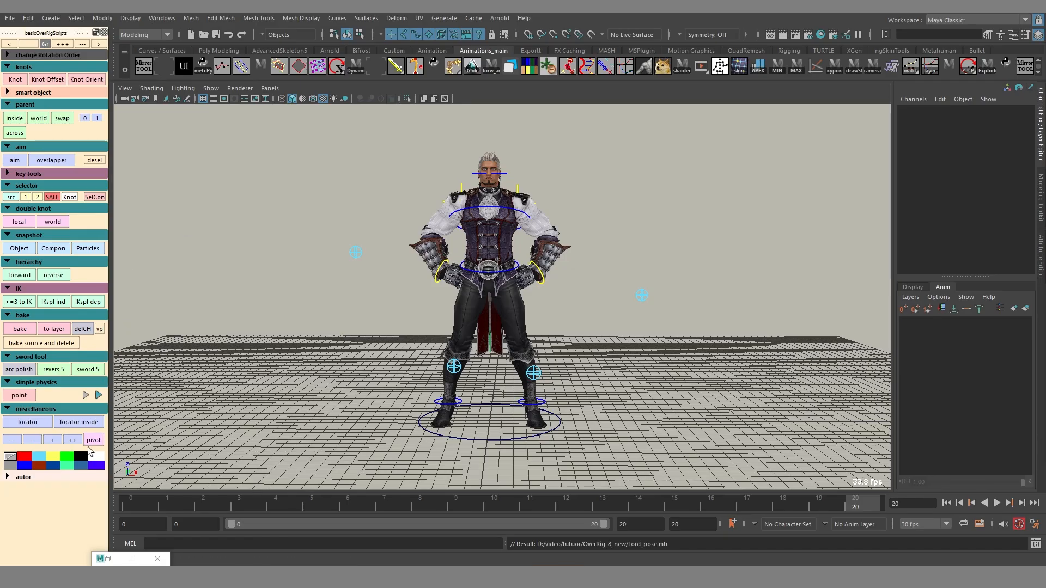
Step: Examine the posed character and its rig controls from several angles at frame 0, with the joints shown through the mesh and without
alt+drag(334, 422, 408, 460)
alt+right_drag(409, 460, 495, 456)
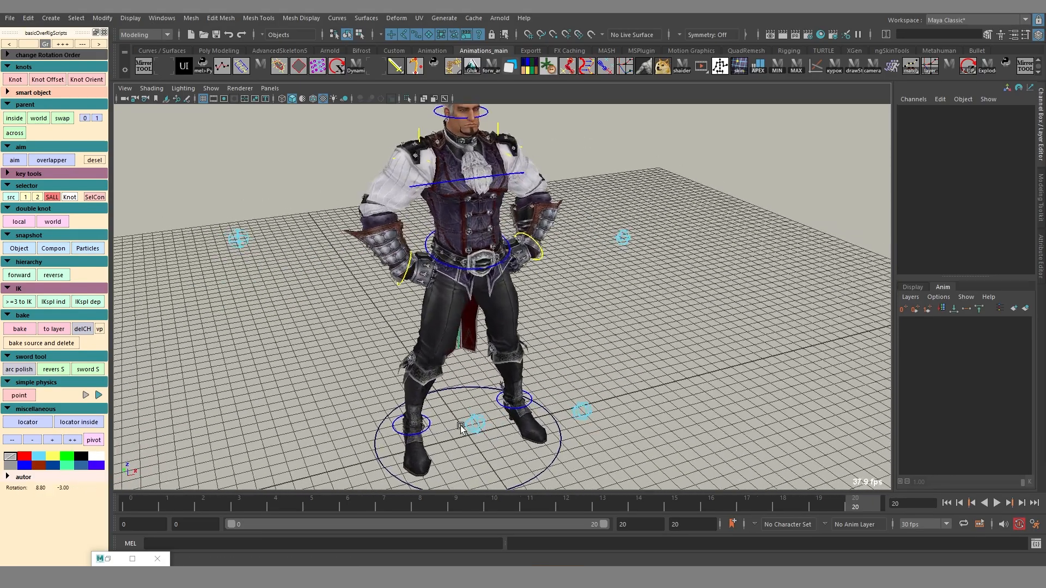
alt+middle_drag(495, 457, 521, 390)
alt+drag(520, 390, 445, 388)
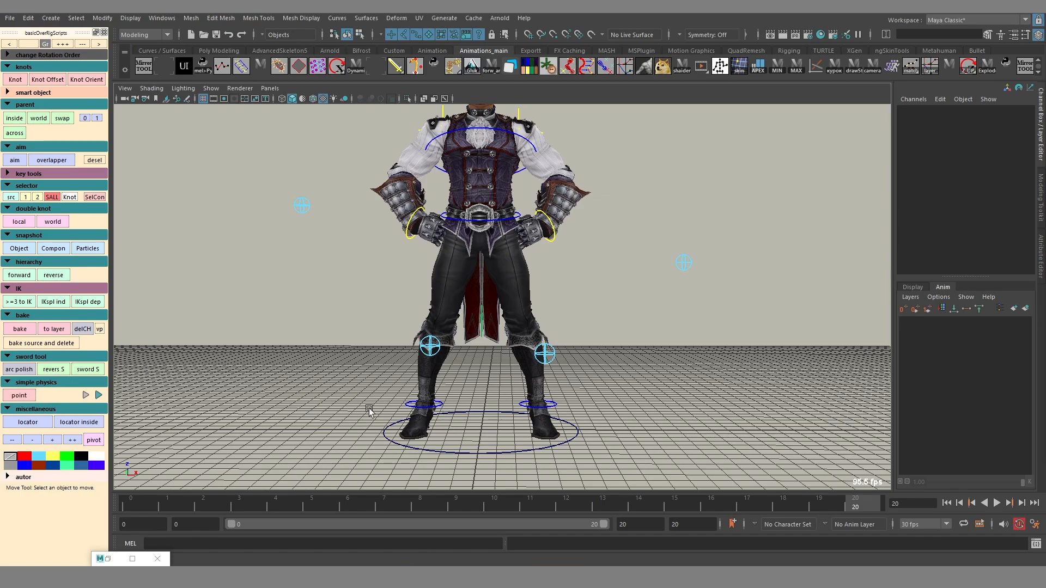
alt+drag(370, 409, 455, 394)
key(alt+x)
alt+middle_drag(456, 394, 585, 376)
alt+drag(585, 376, 512, 373)
key(alt+x)
scroll(555, 371, down, 2)
click(139, 511)
key(alt+x)
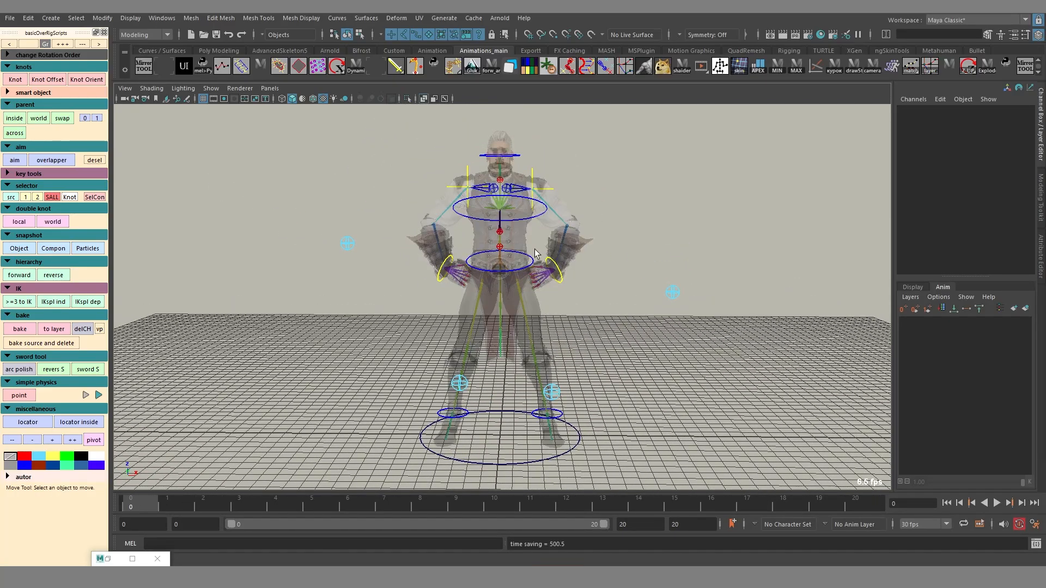
alt+drag(534, 250, 527, 263)
key(alt+x)
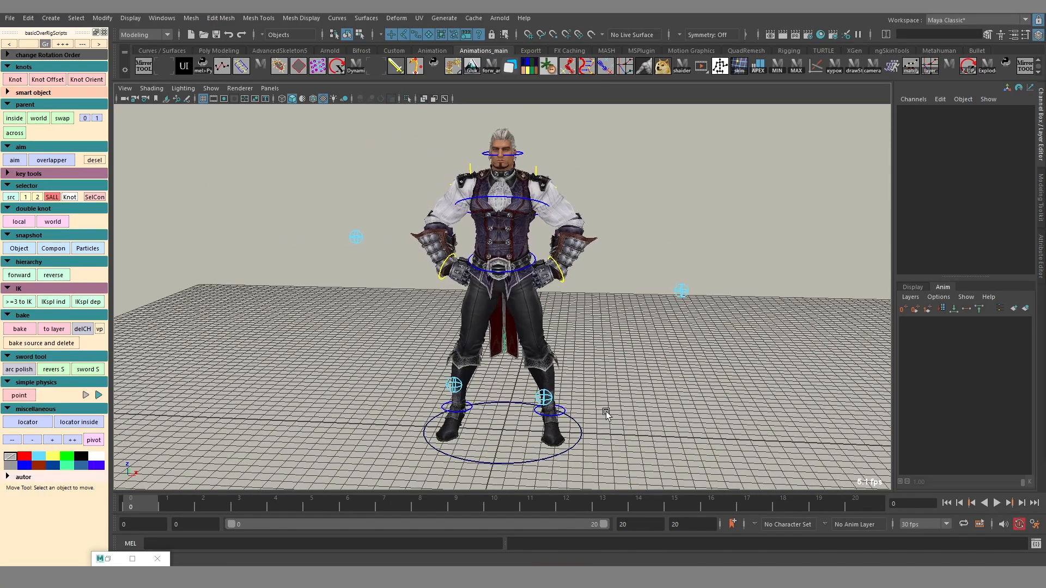
Step: Select both leg controls of the character, with the Outliner open and the joints shown through the mesh
click(562, 414)
alt+middle_drag(745, 396, 688, 368)
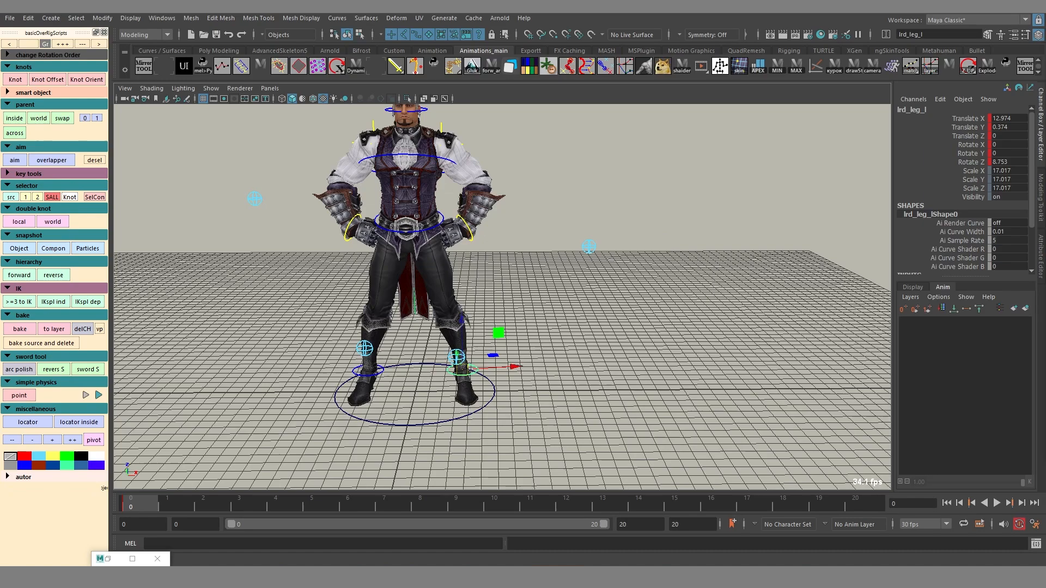
mouse_move(1043, 60)
mouse_down()
mouse_move(934, 66)
mouse_move(897, 43)
mouse_up()
alt+drag(387, 349, 424, 338)
key(alt+x)
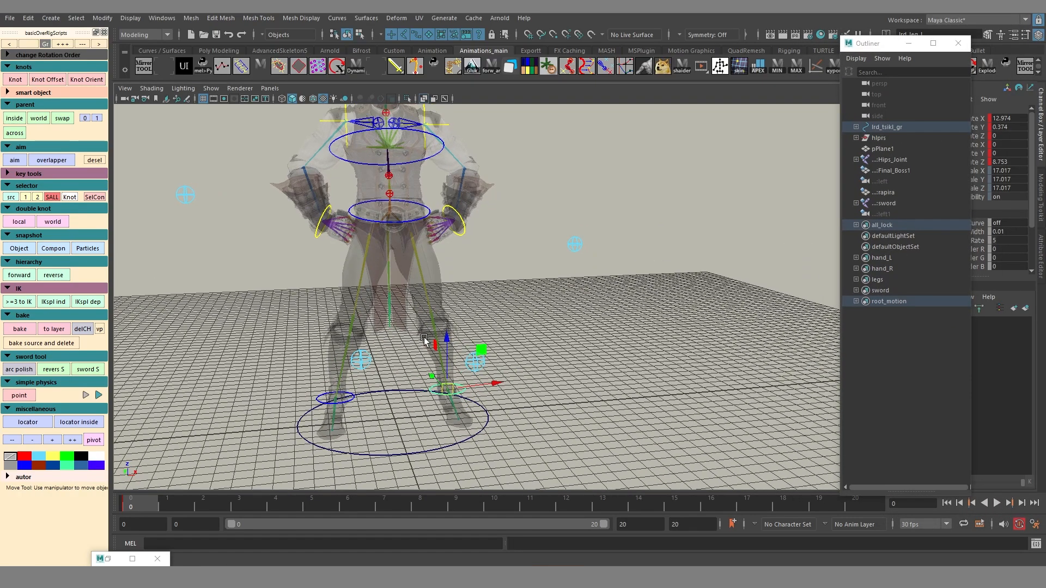
click(335, 398)
alt+right_drag(381, 234, 461, 200)
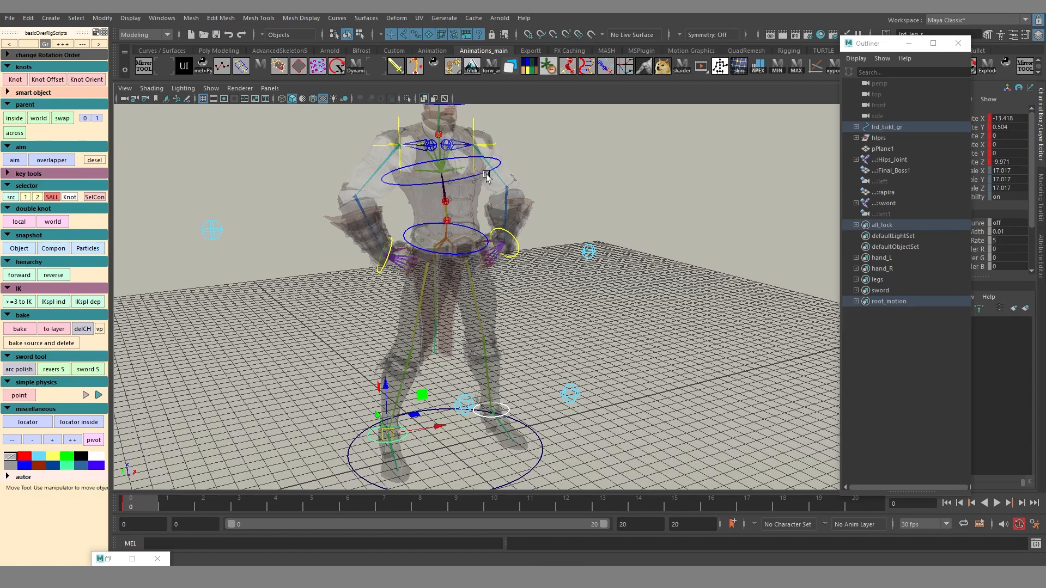
Step: Select all member controls of the root_motion set and check the set in the Outliner
click(915, 302)
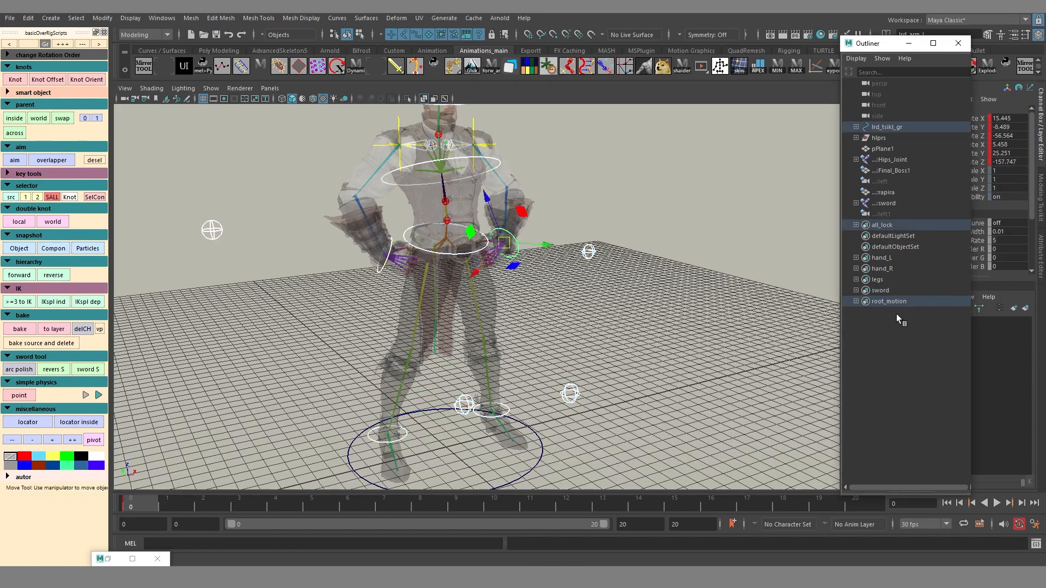
click(899, 301)
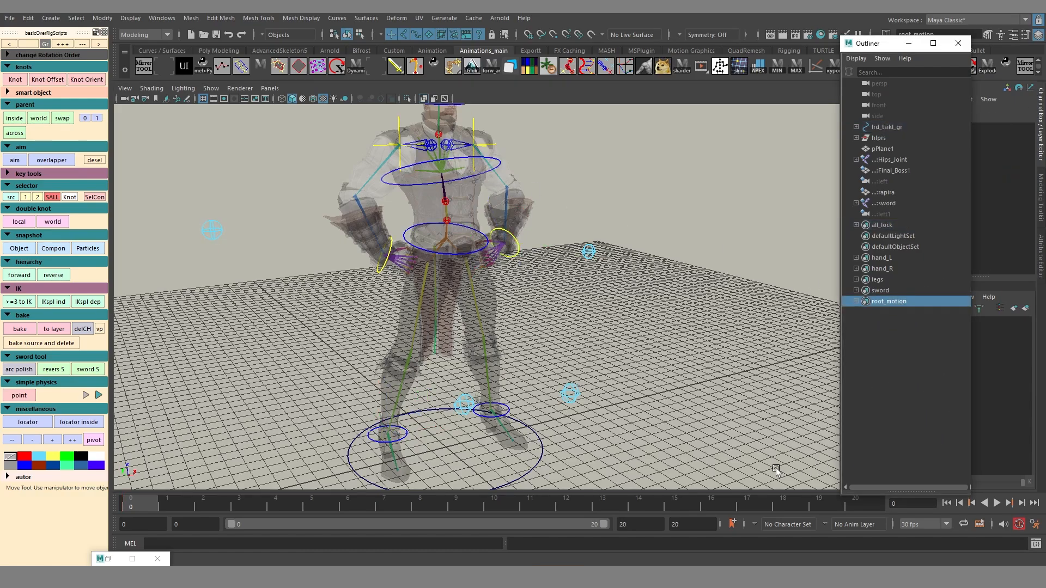
key(ctrl+z)
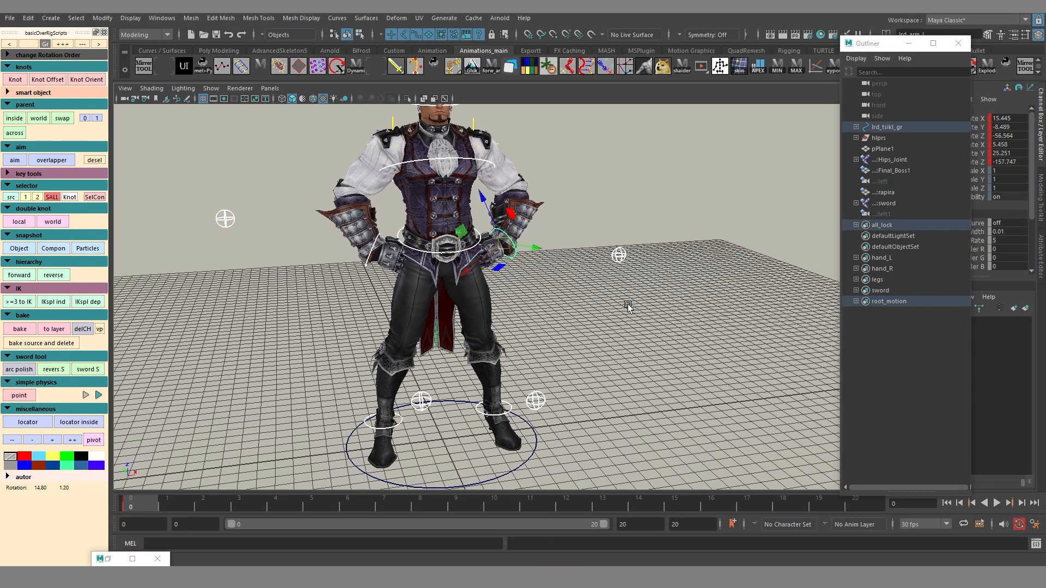
click(855, 301)
click(855, 302)
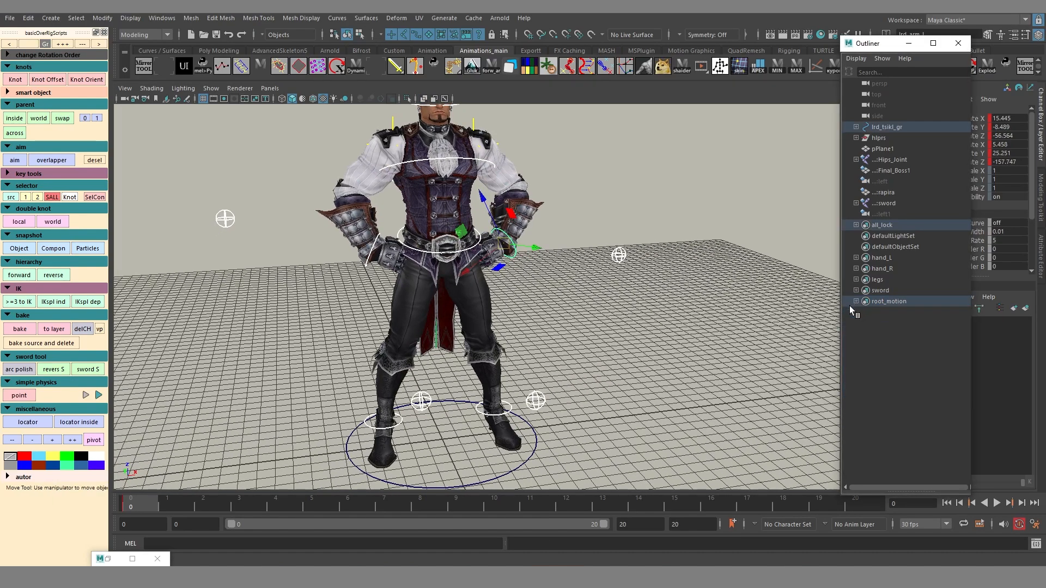
scroll(613, 306, down, 3)
alt+drag(613, 306, 575, 287)
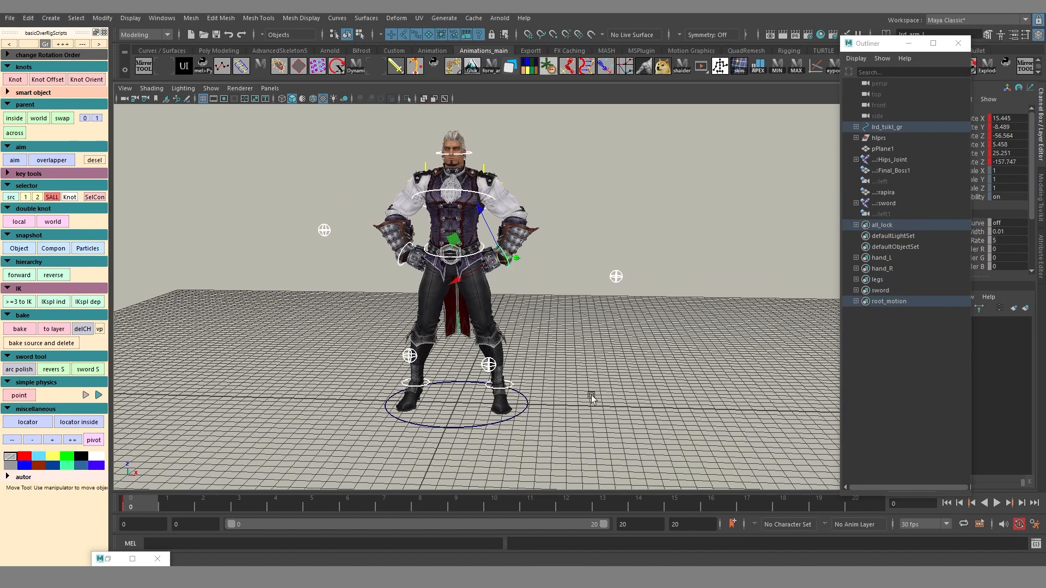
Step: Go to frame 20 and create a pivot locator for the selected root_motion controls
click(94, 440)
drag(292, 512, 858, 507)
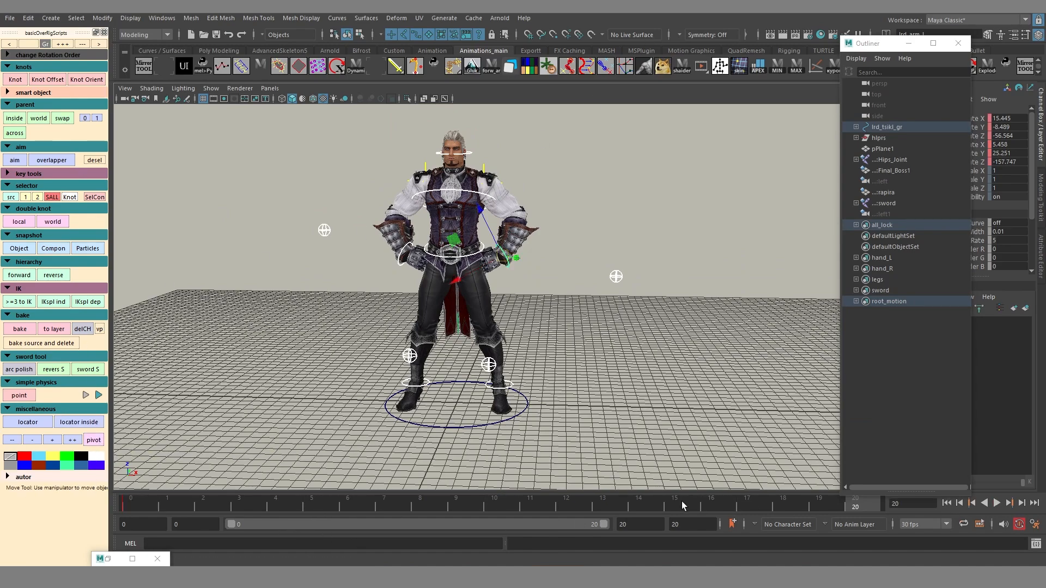
click(99, 442)
mouse_move(531, 245)
alt+mouse_down()
mouse_move(591, 262)
mouse_move(561, 250)
alt+mouse_up()
key(alt+x)
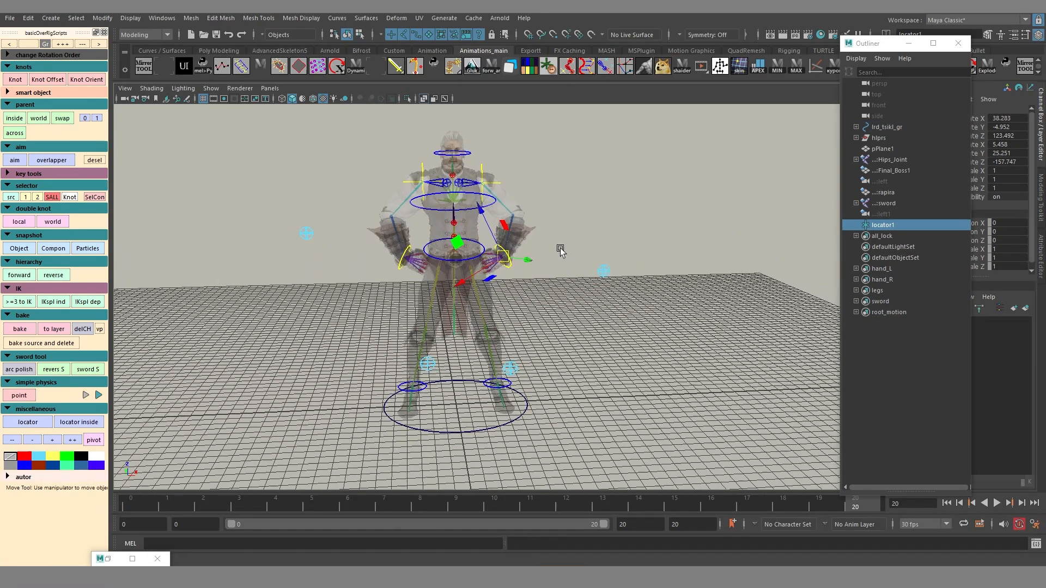
Step: Set Translate X, Y, Z and Rotate X, Y, Z of locator1 to 0
drag(866, 49, 753, 48)
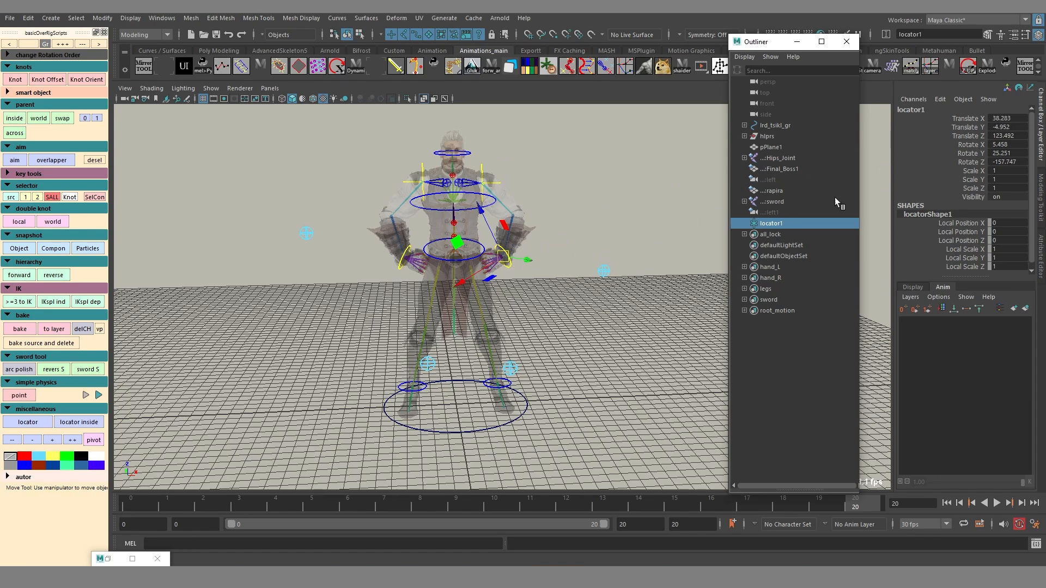
click(1011, 119)
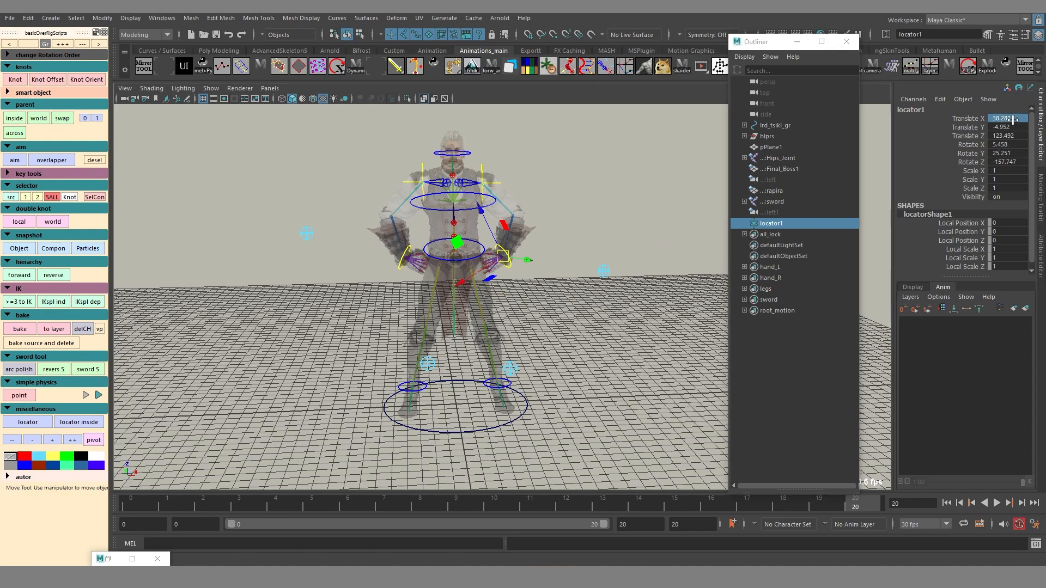
drag(1012, 119, 1017, 162)
text(0)
key(Return)
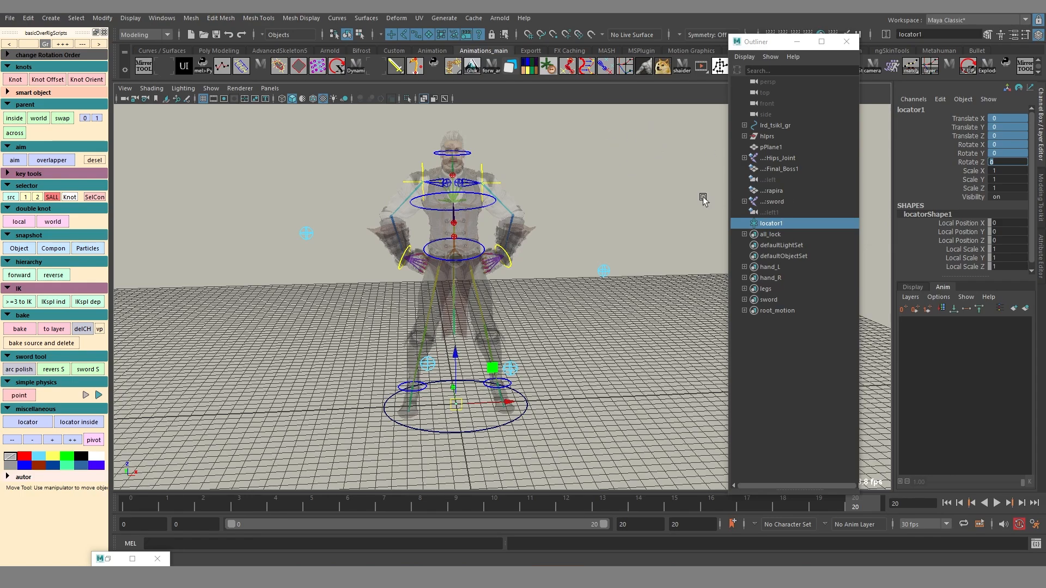
Step: Attach the root_motion controls to the locator at the world origin with the pivot tool
alt+drag(565, 355, 557, 336)
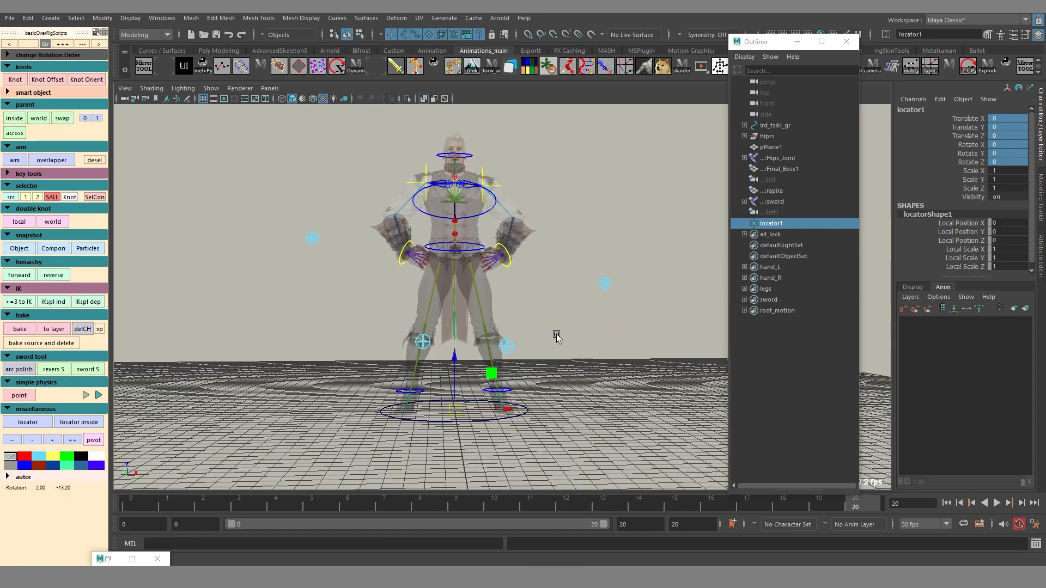
key(alt+x)
scroll(542, 354, up, 2)
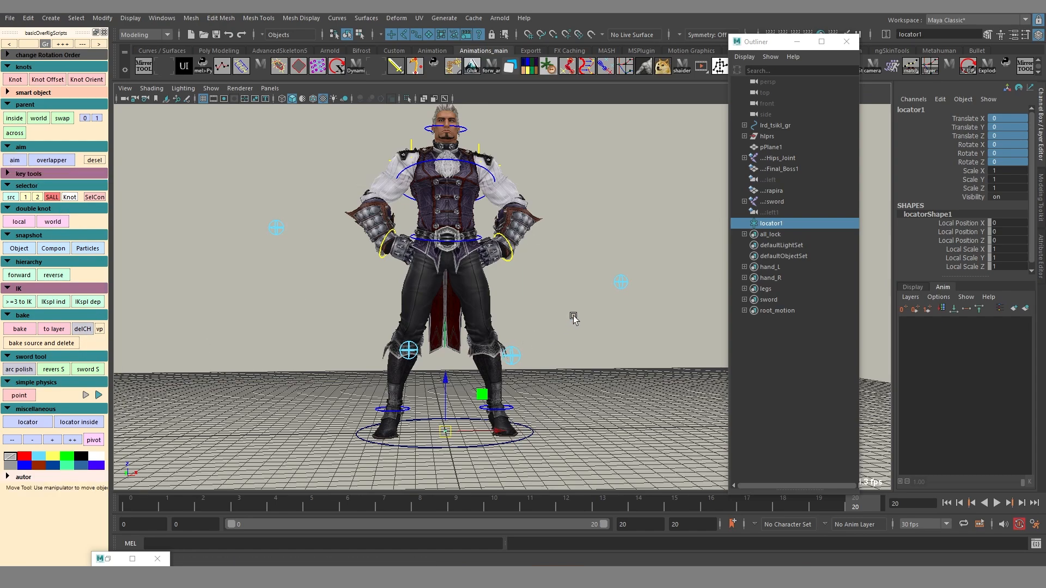
key(ctrl+z)
key(ctrl+z)
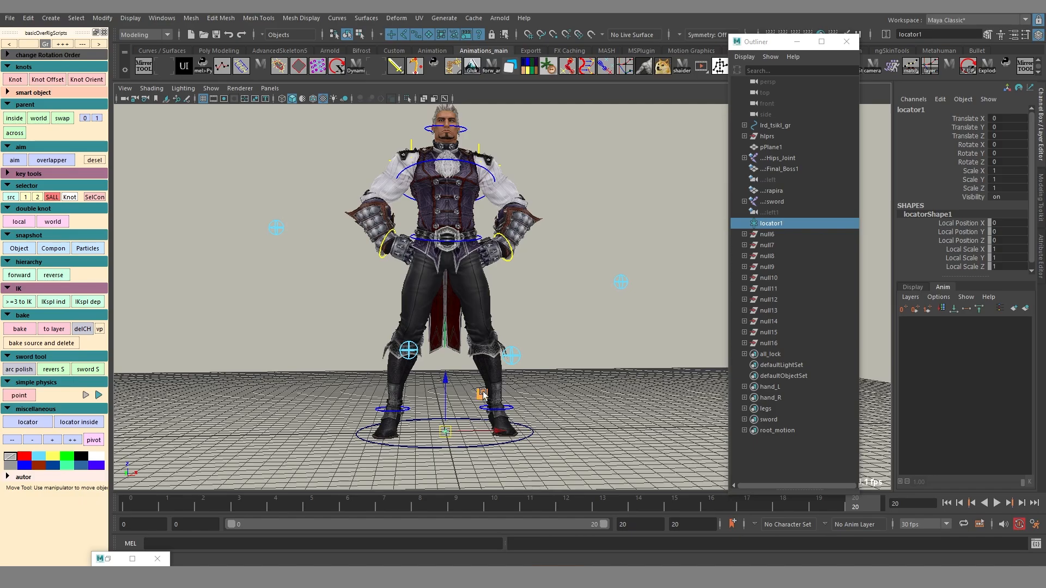
Step: Move and rotate the whole character with locator1 to about Translate X 132.254, Translate Y -70.563 and Rotate Z 84.191
mouse_move(499, 422)
alt+mouse_down()
mouse_move(482, 416)
mouse_move(498, 406)
alt+mouse_up()
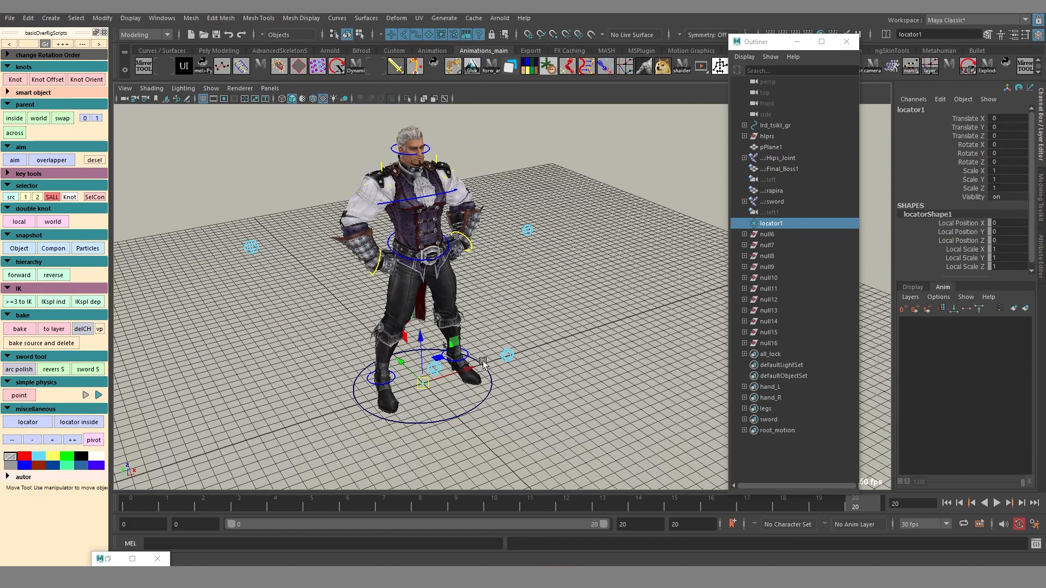
drag(439, 357, 596, 360)
key(e)
drag(550, 398, 625, 414)
alt+middle_drag(641, 412, 497, 399)
alt+drag(497, 399, 391, 394)
drag(489, 377, 510, 353)
key(w)
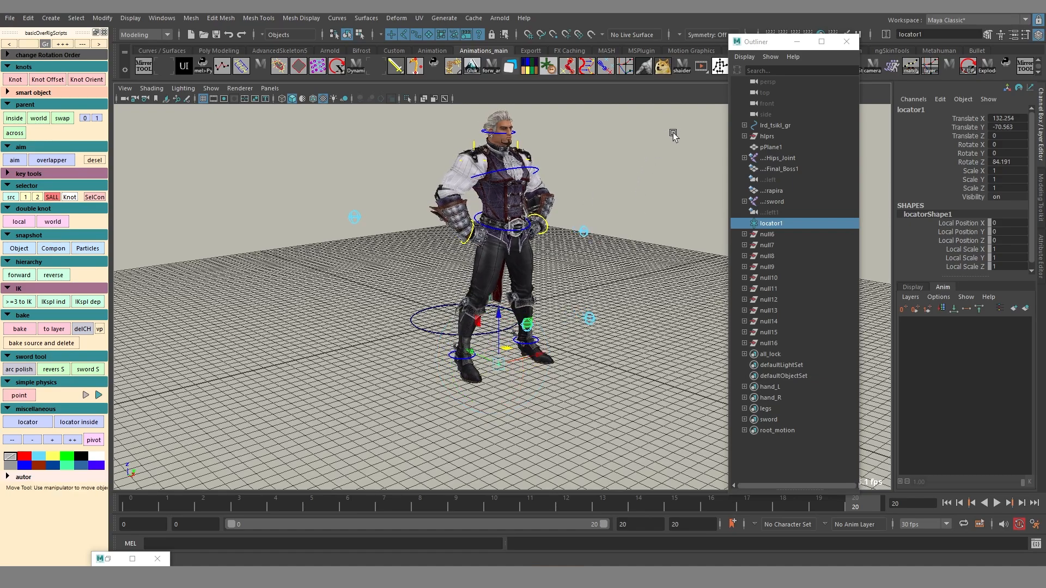
Step: Transfer the pivot move onto the root_motion controls, remove the helper objects and play back the resulting animation
click(94, 160)
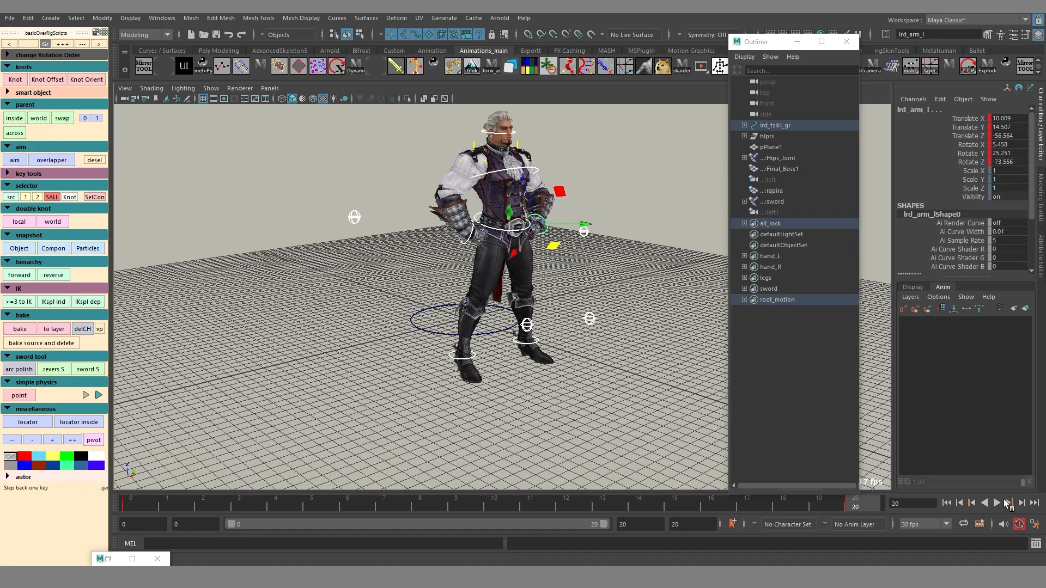
click(1019, 525)
key(alt+v)
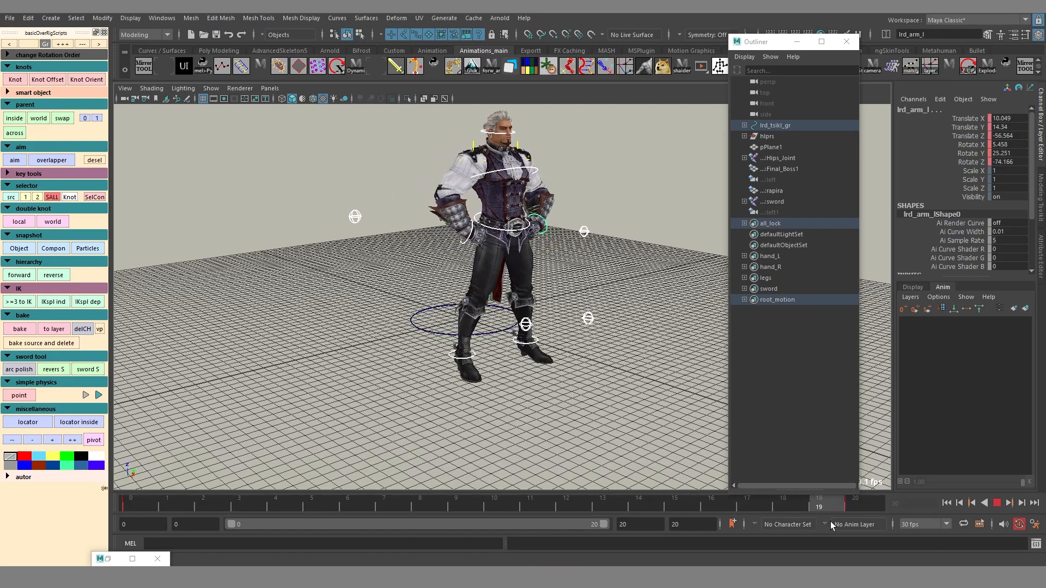
key(alt+v)
Step: Add the selected controls to a new animation layer and create a pivot locator for them at frame 20
key(w)
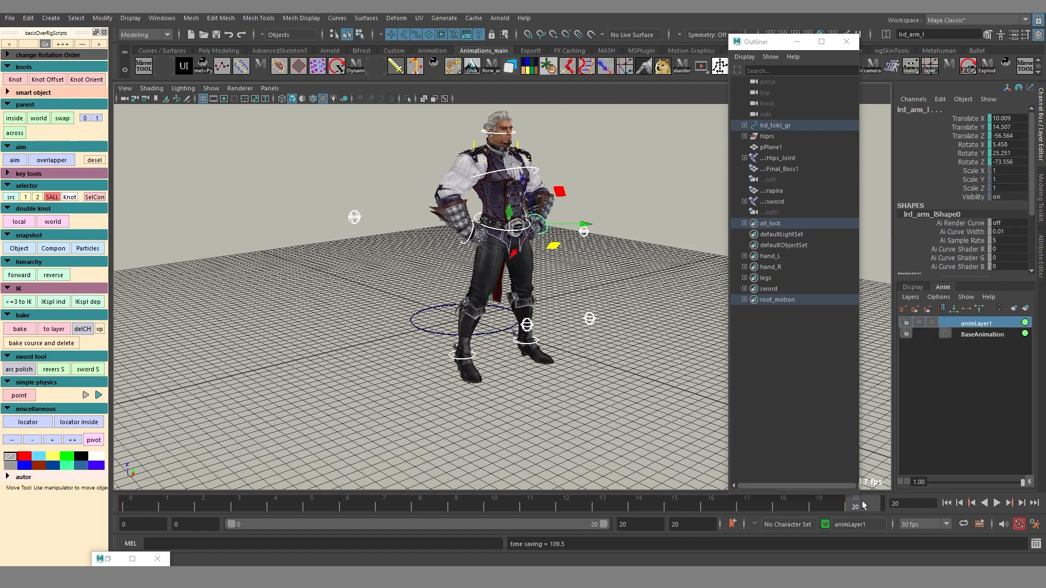
mouse_move(862, 501)
mouse_down()
mouse_move(818, 500)
mouse_move(864, 498)
mouse_up()
click(79, 422)
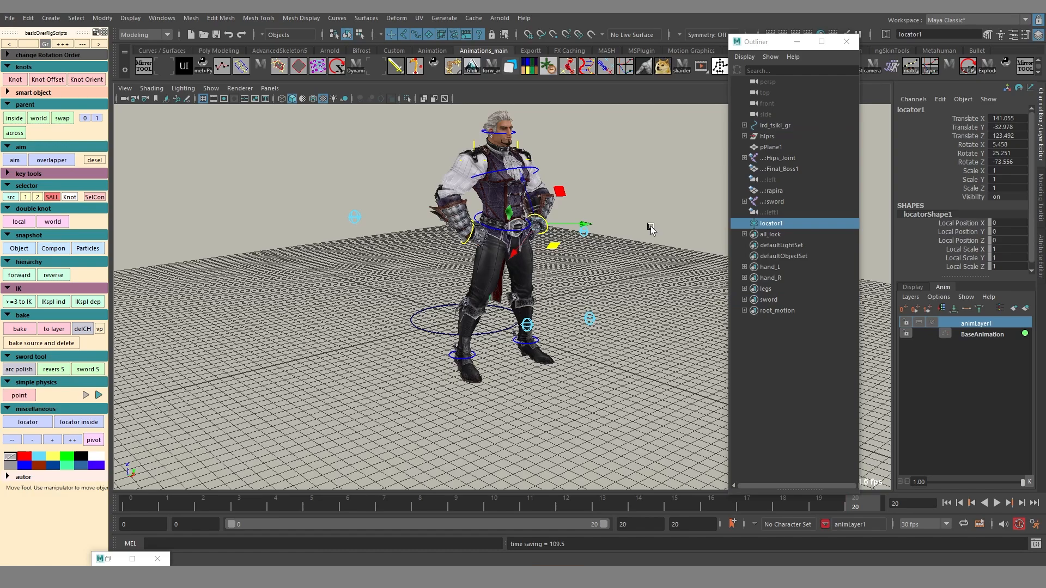
Step: Zero locator1's translation and rotation and place it at the boot toe, about Translate X 155.508 and Translate Y -113.913
drag(1013, 119, 1014, 162)
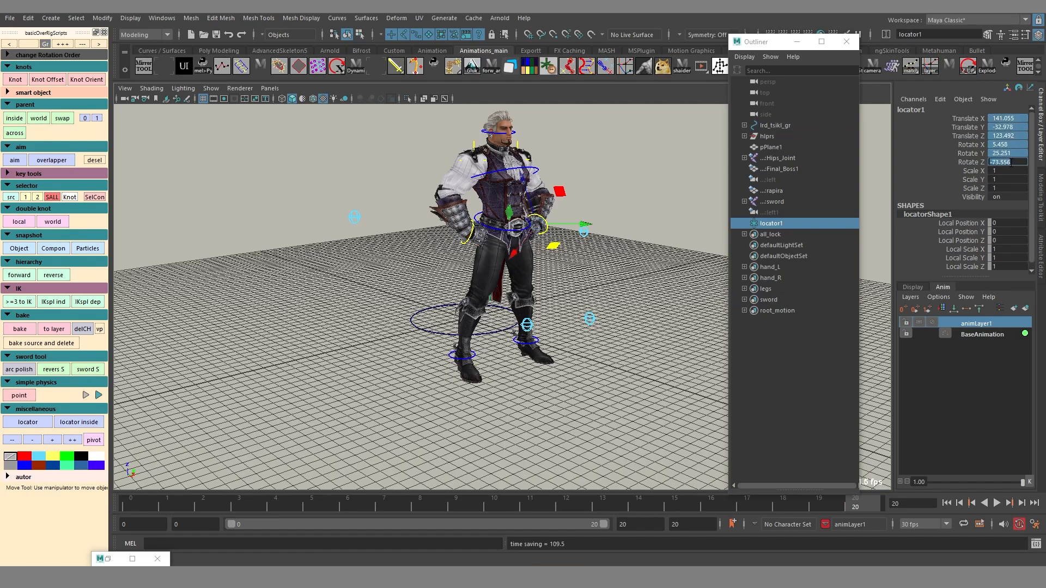
text(0)
key(Return)
alt+drag(356, 353, 455, 336)
alt+right_drag(456, 337, 573, 415)
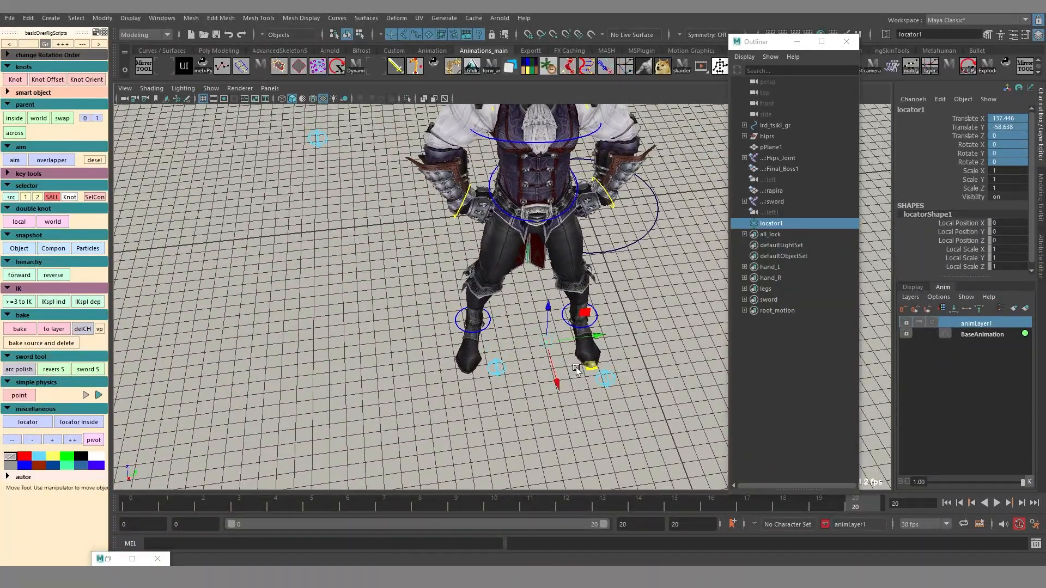
drag(589, 366, 522, 401)
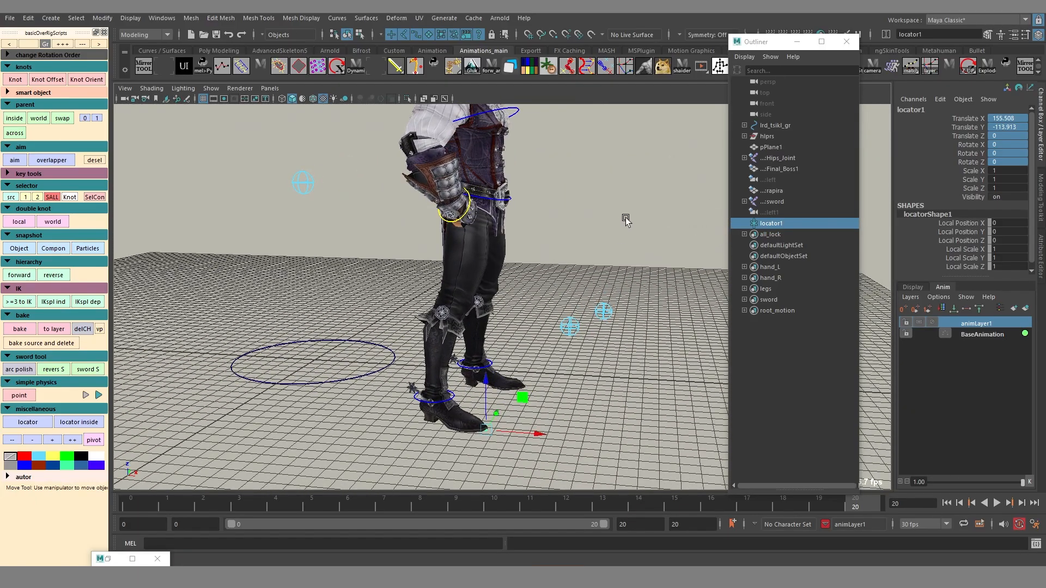
Step: Rotate the attached character about the Z axis around the toe pivot and transfer the turn onto the controls in animLayer1
key(e)
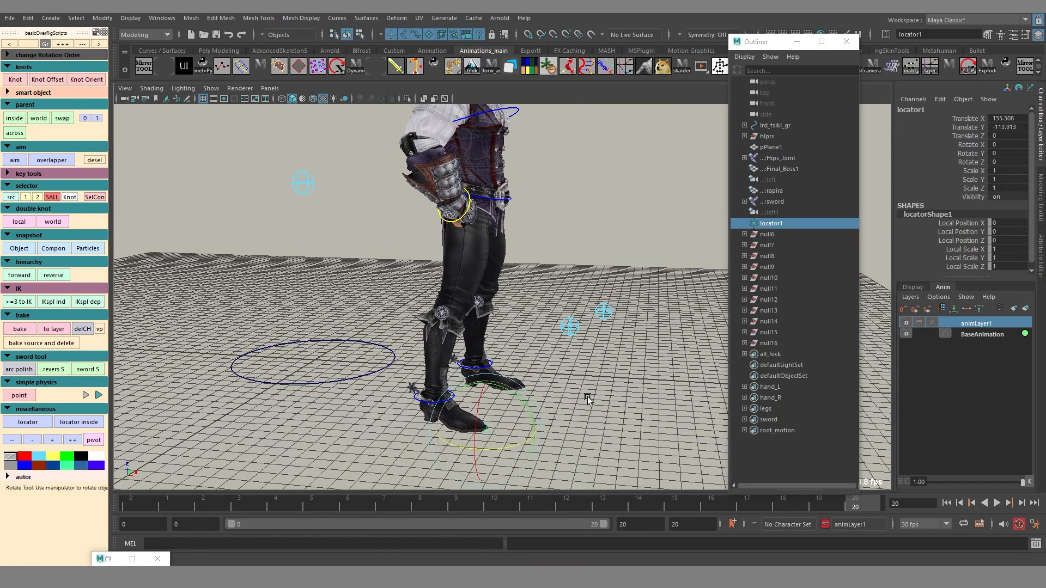
drag(522, 446, 599, 388)
click(600, 388)
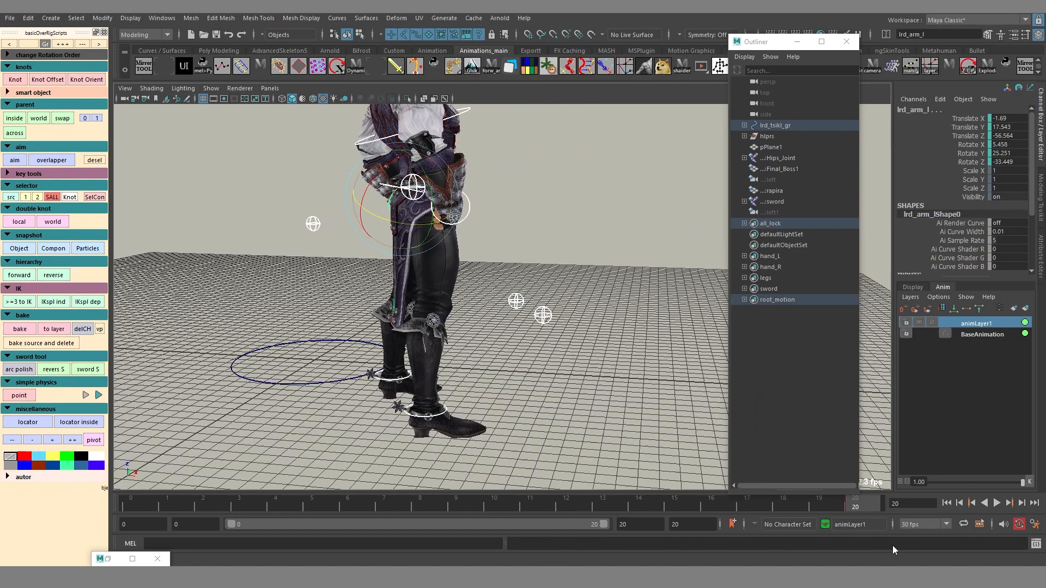
Step: Toggle the mute of animLayer1 on and off to compare the character's pose with and without the layer
click(927, 320)
click(927, 320)
click(927, 320)
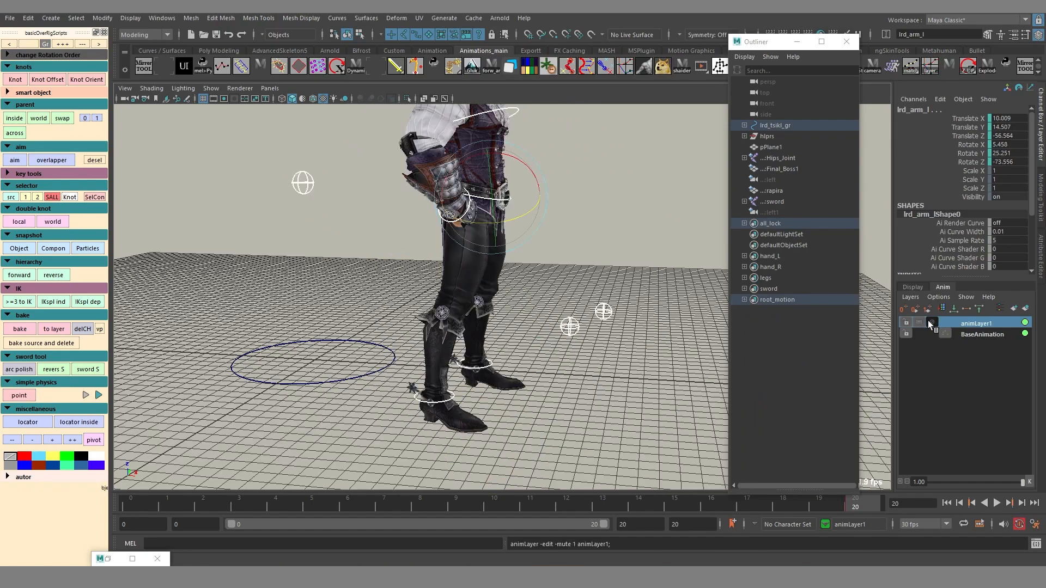
click(927, 321)
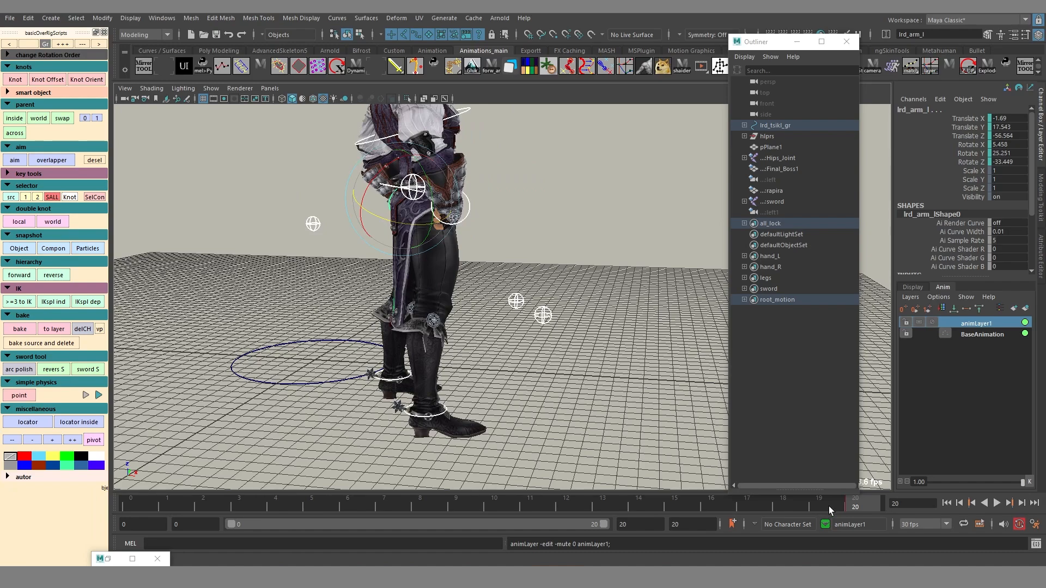
Step: Delete animLayer1 and remove the character controls' key at frame 20
right_click(973, 324)
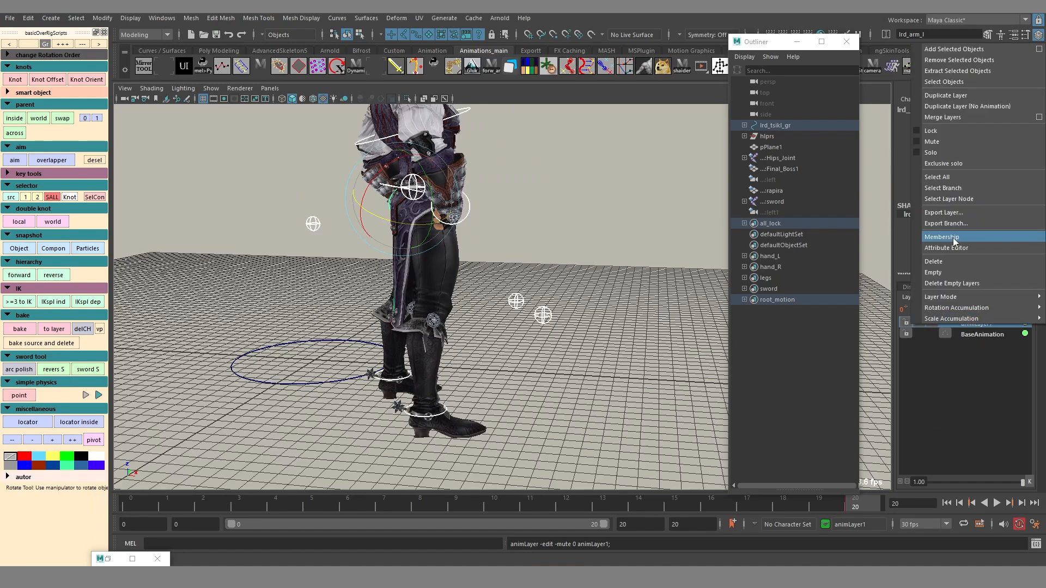
click(954, 266)
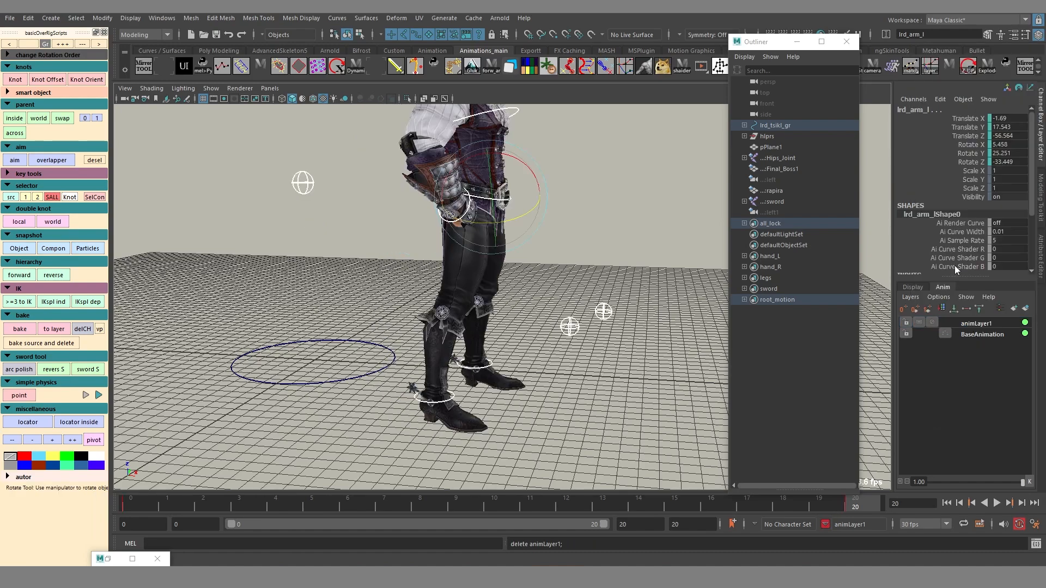
right_click(867, 507)
click(914, 257)
Step: Create a pivot locator for the selected controls, zero its translation and rotation, and attach the controls to it
alt+middle_drag(456, 428, 547, 462)
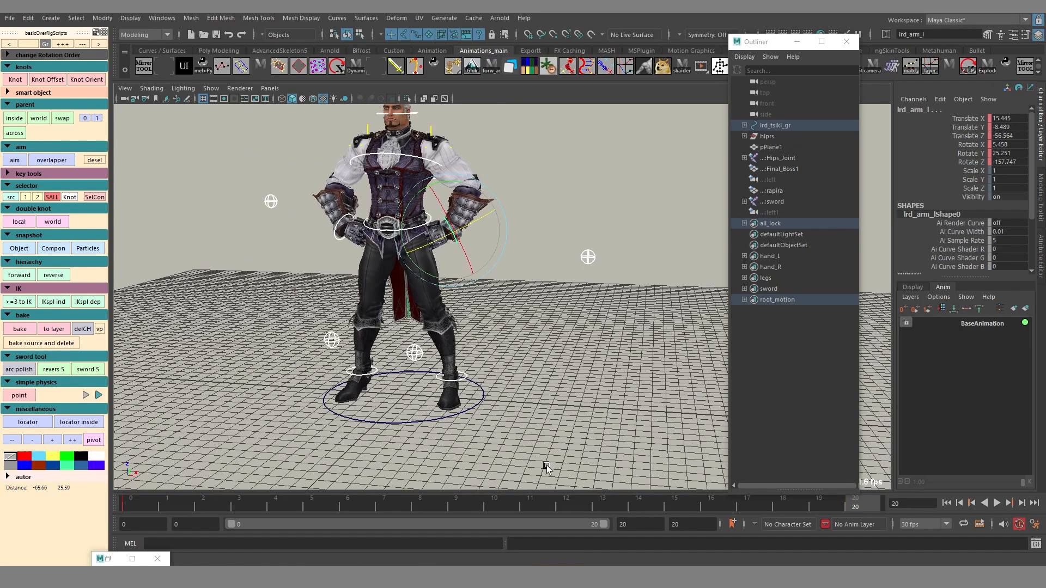
alt+drag(410, 387, 476, 397)
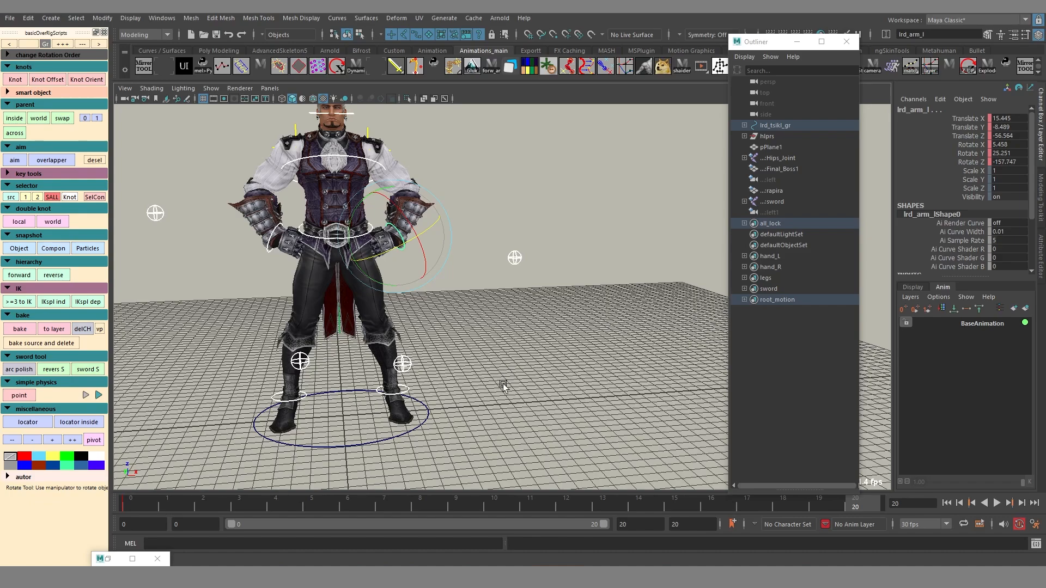
alt+drag(564, 387, 519, 361)
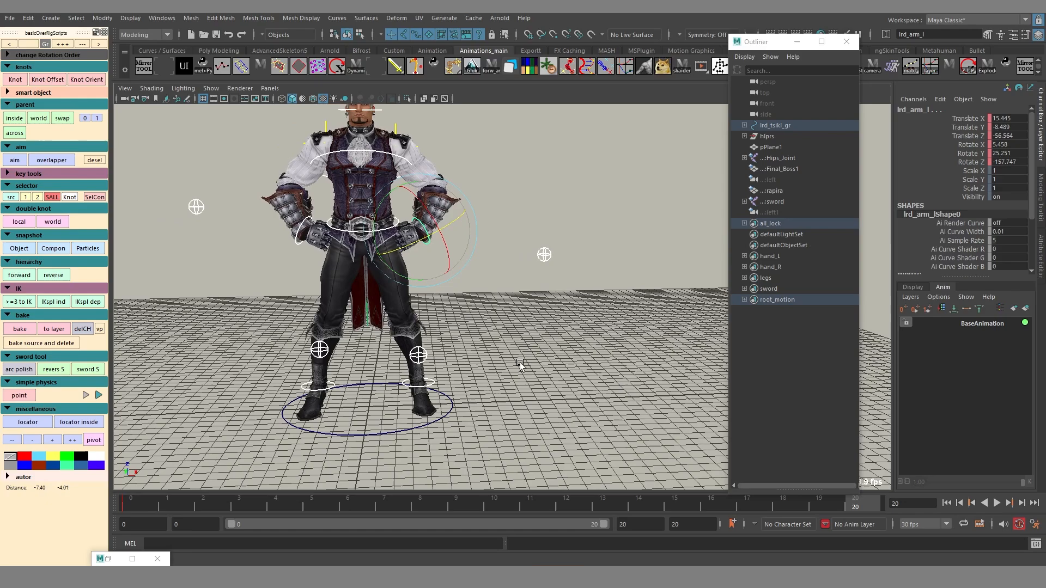
alt+middle_drag(520, 362, 501, 394)
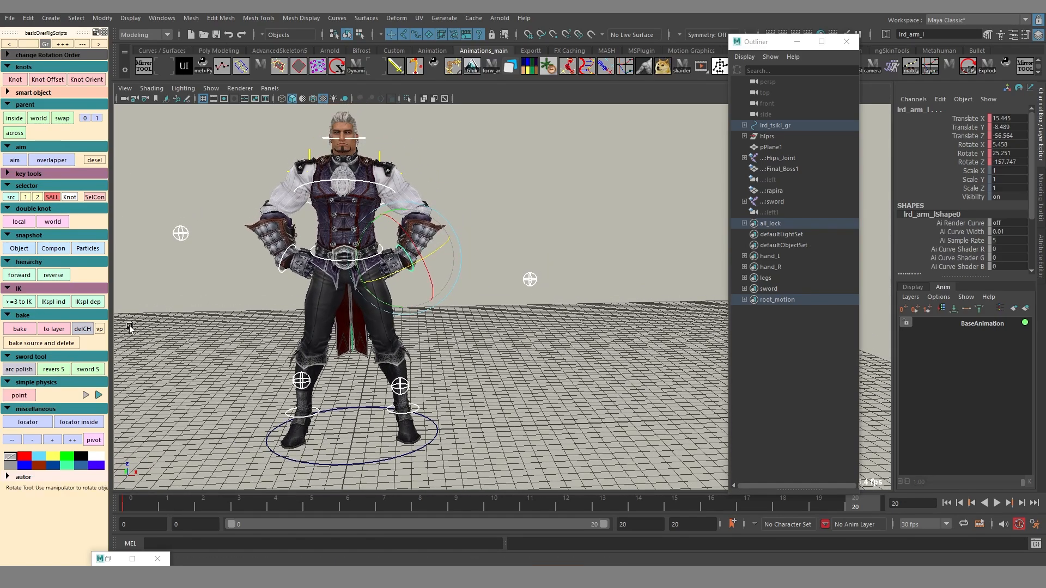
click(81, 422)
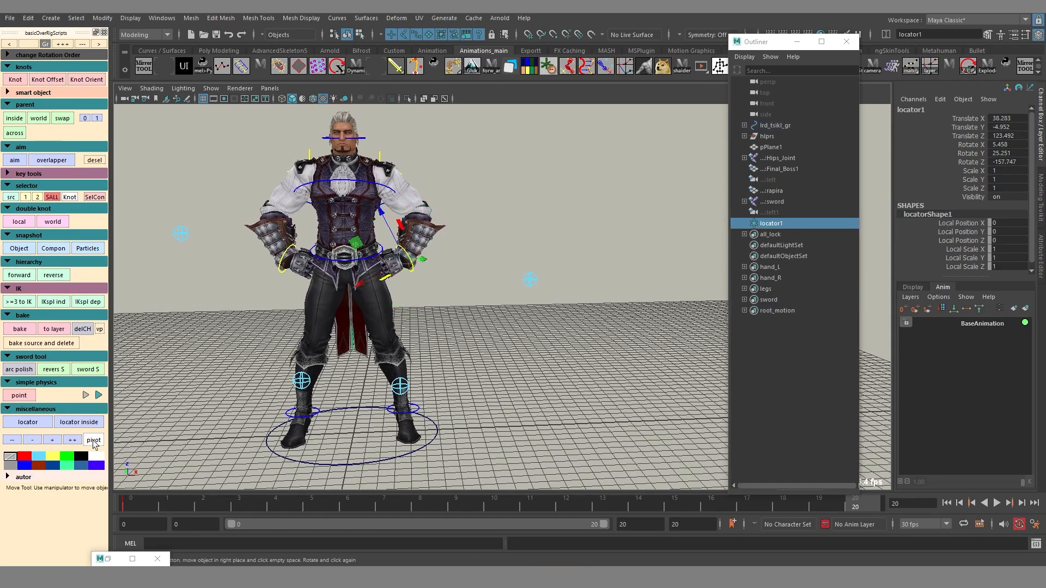
drag(1016, 118, 995, 163)
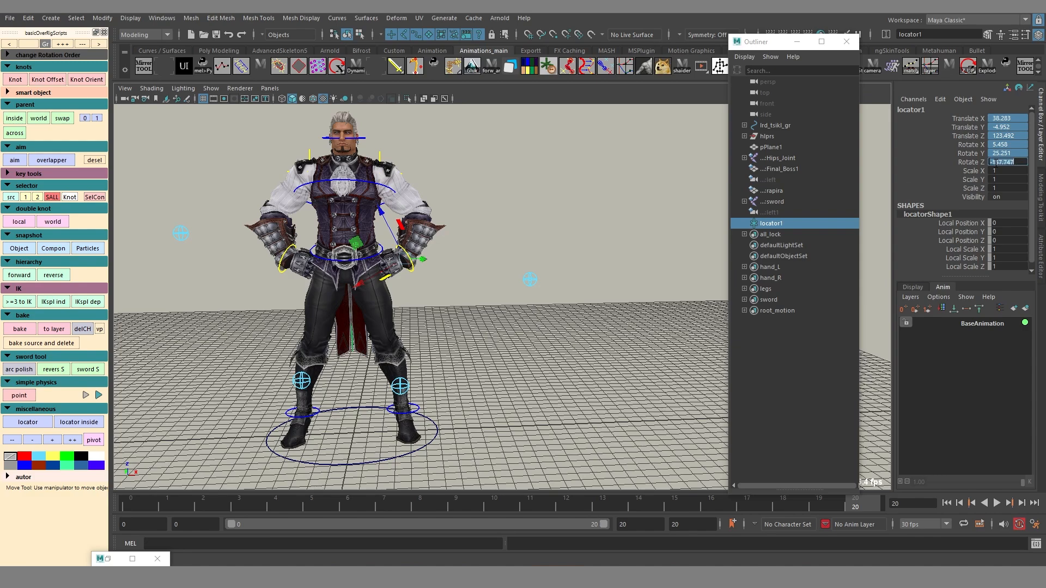
text(0)
key(Return)
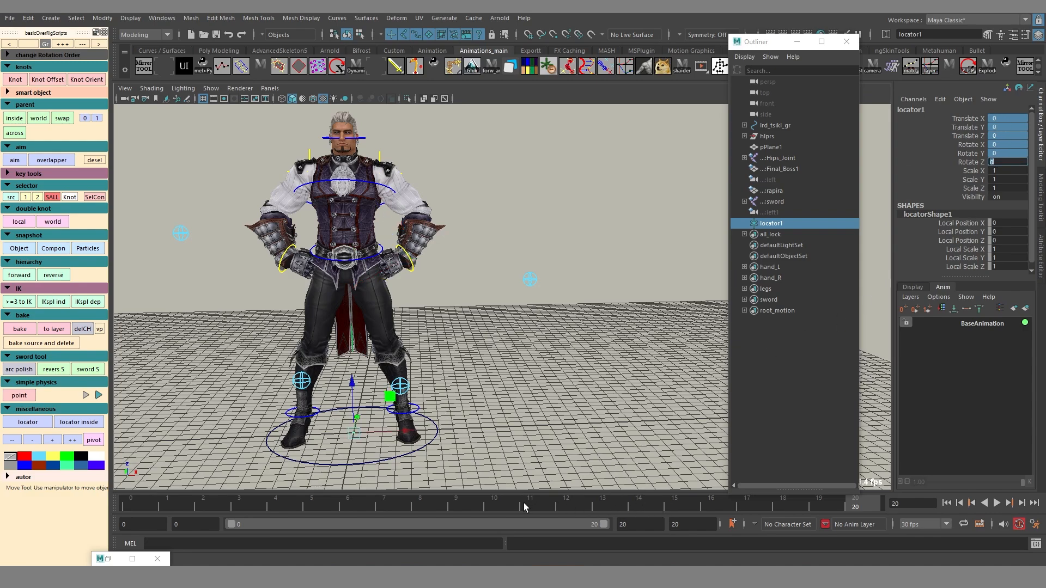
click(596, 255)
drag(380, 413, 335, 445)
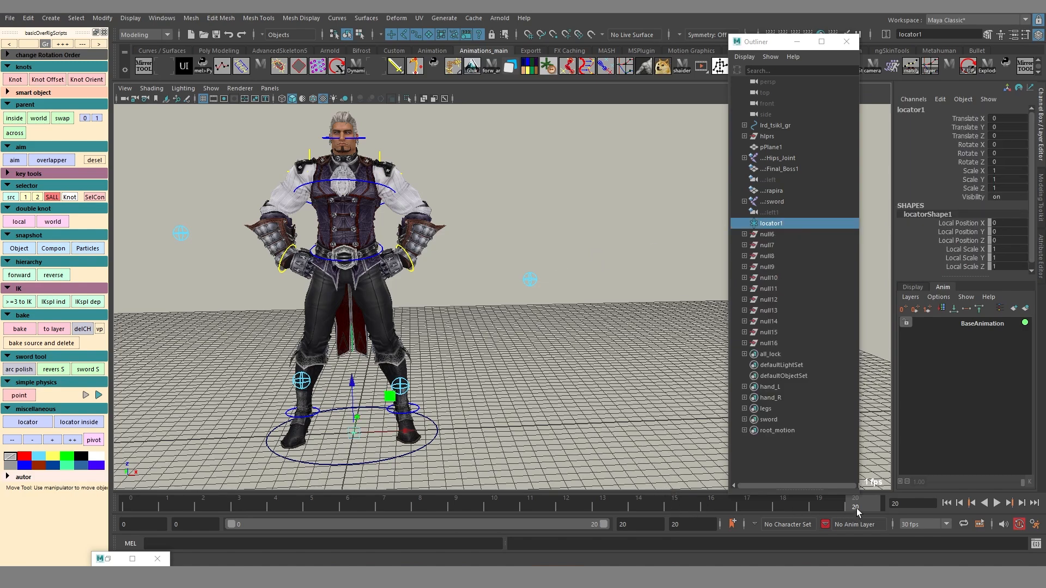
Step: Key locator1 at frame 9 and rotate it to about Rotate Z 46.958
click(465, 505)
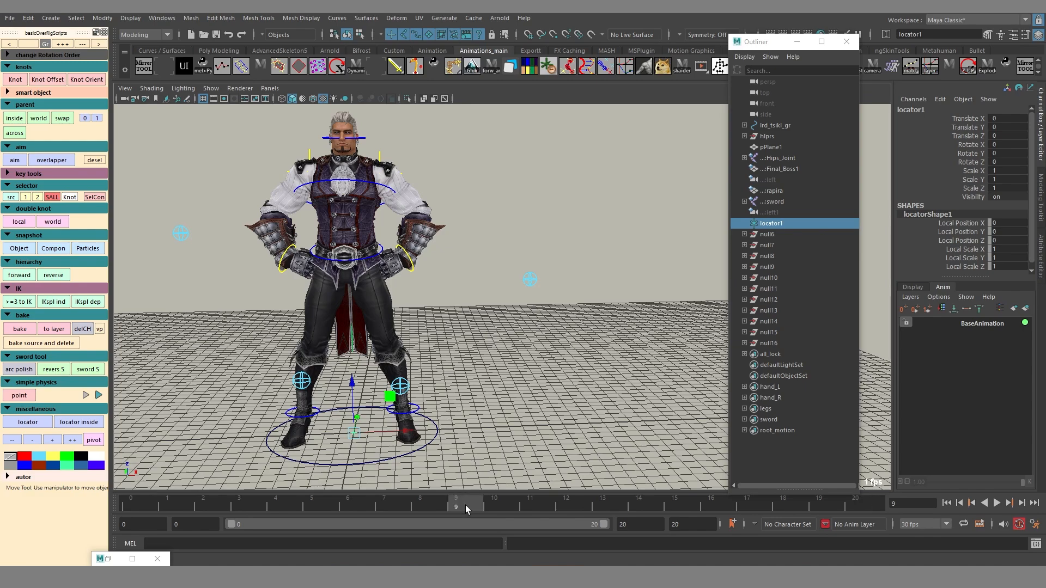
key(e)
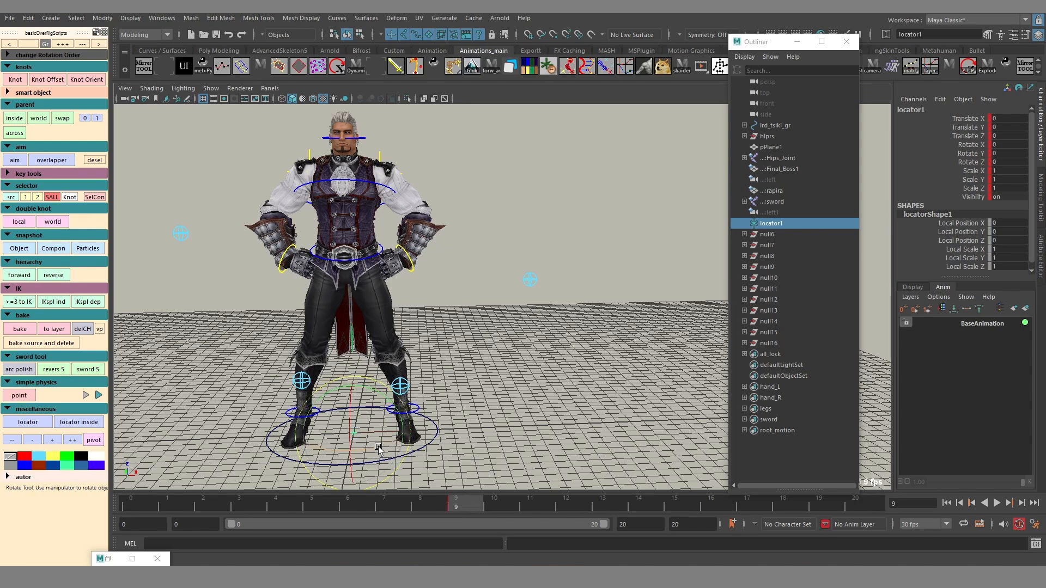
drag(380, 451, 414, 448)
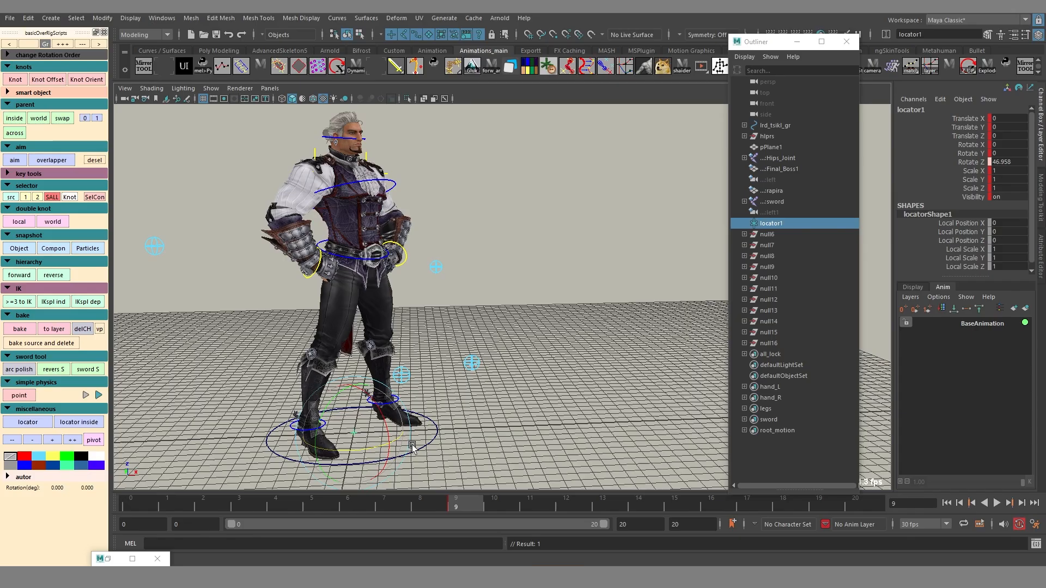
Step: Rotate locator1 to about Rotate Z 106.358 at frame 10 and about 144.158 at frame 11
click(497, 508)
alt+drag(523, 425, 387, 425)
middle_drag(422, 424, 509, 432)
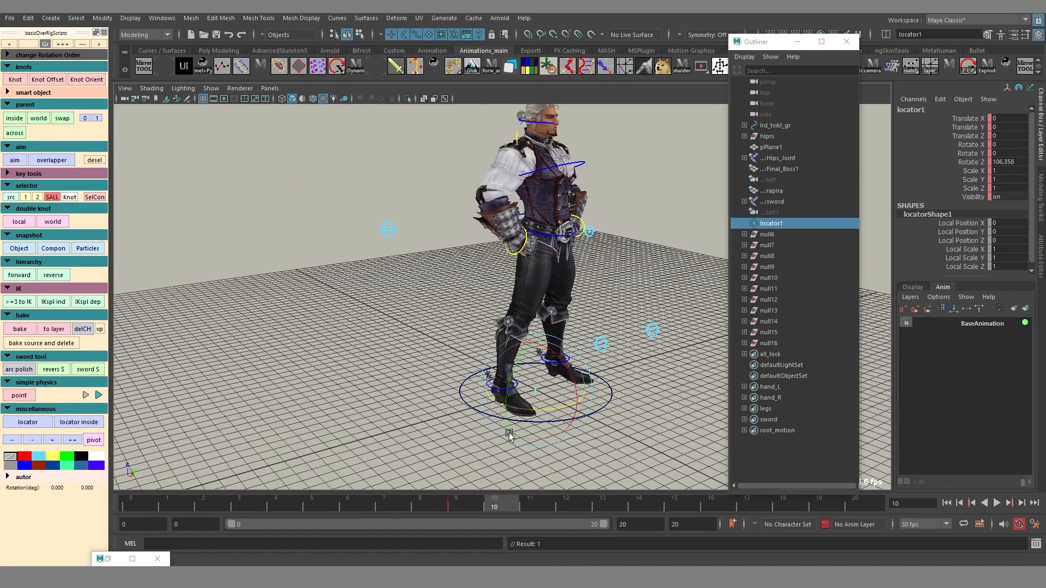
alt+drag(509, 433, 513, 490)
click(525, 503)
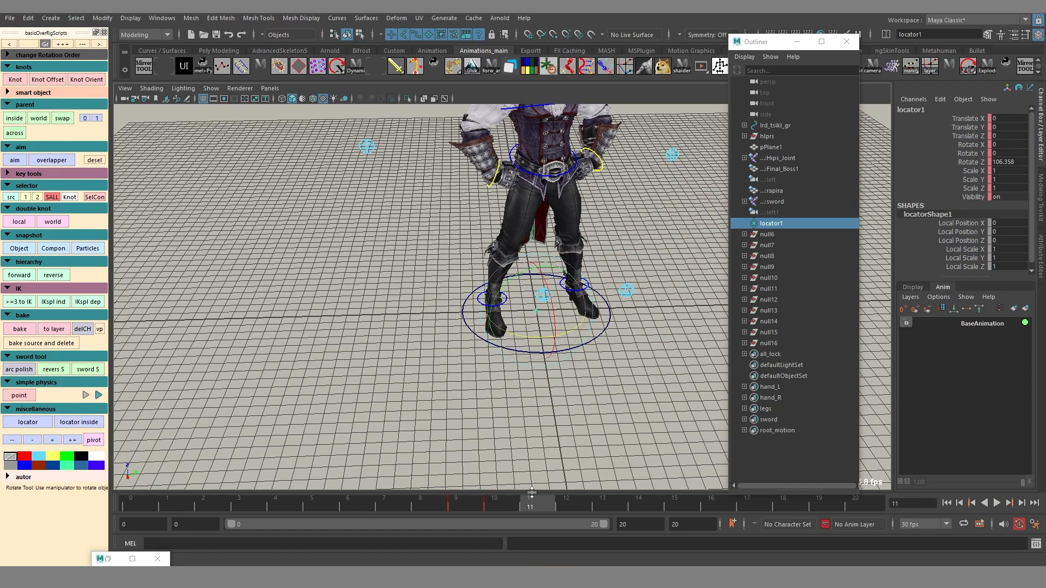
middle_drag(478, 445, 539, 446)
Step: At frame 15, rotate locator1 to about Rotate Z 177.301 and move it to about Translate X 0.269 and Translate Y 164.796
drag(556, 502, 629, 502)
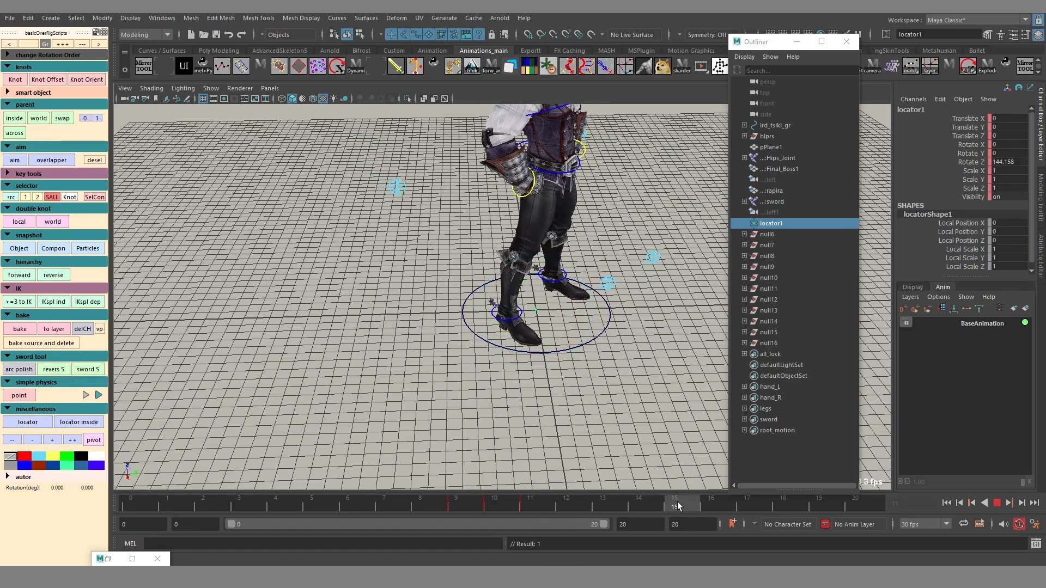
alt+middle_drag(567, 409, 438, 420)
drag(442, 351, 467, 341)
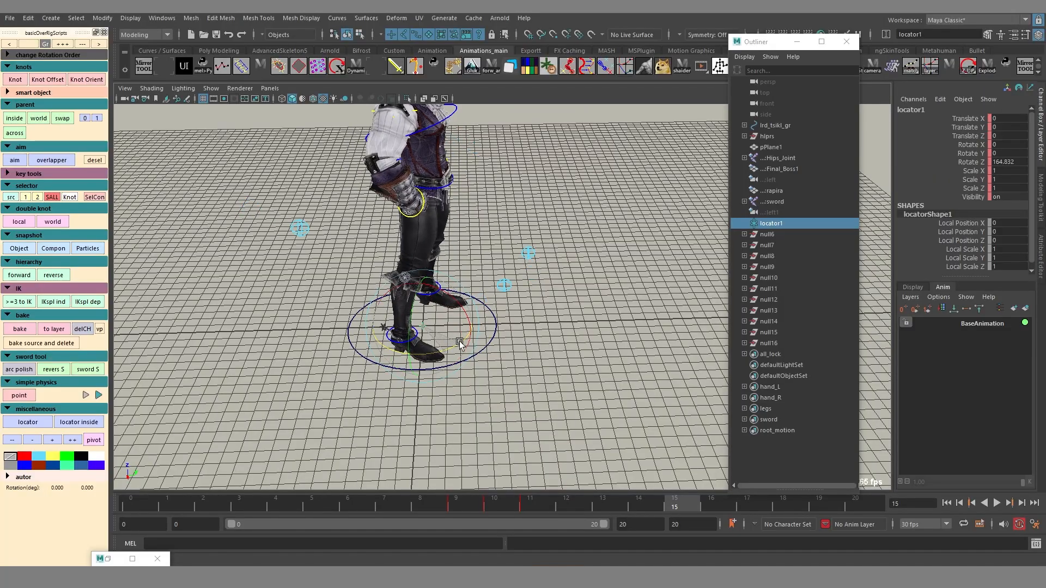
key(w)
drag(381, 333, 570, 337)
alt+middle_drag(593, 385, 444, 391)
alt+drag(444, 391, 375, 380)
alt+middle_drag(376, 380, 264, 369)
drag(561, 393, 570, 397)
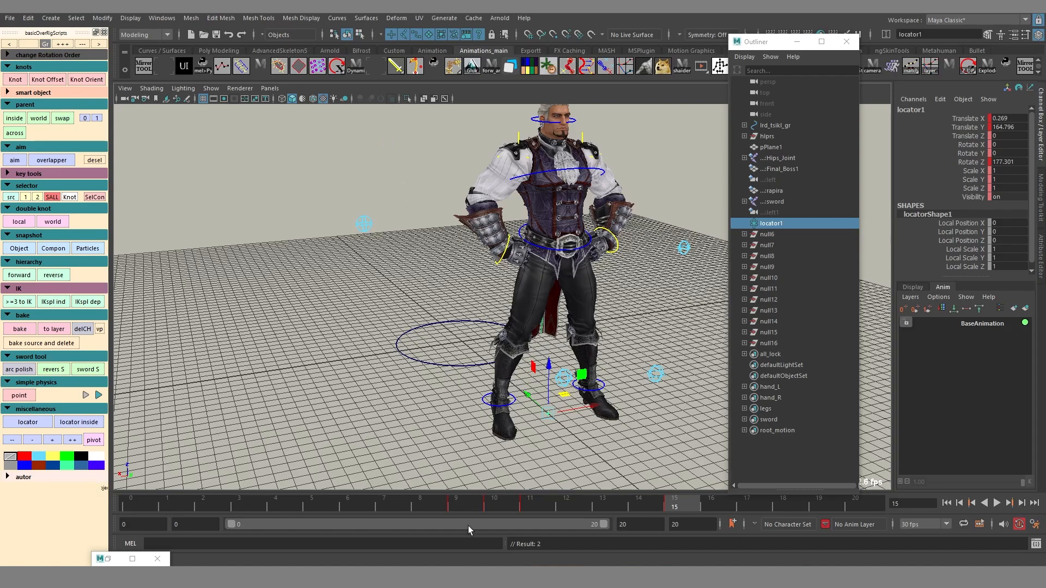
Step: Set locator1's Rotate Y and Rotate Z to 0 at frame 8 and transfer the pivot animation onto the character controls
drag(469, 507, 451, 495)
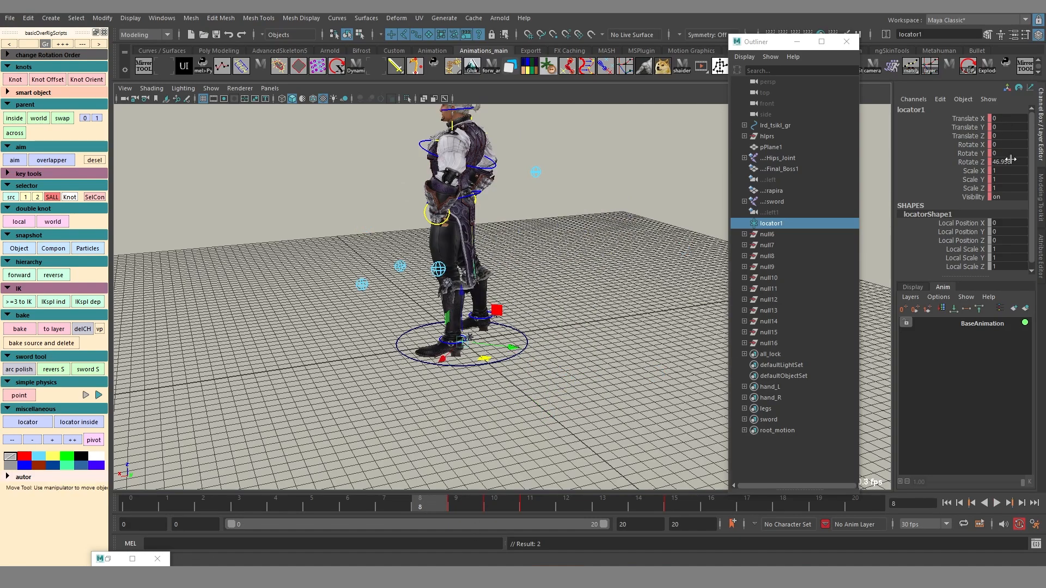
drag(1011, 159, 1010, 150)
text(0)
key(Return)
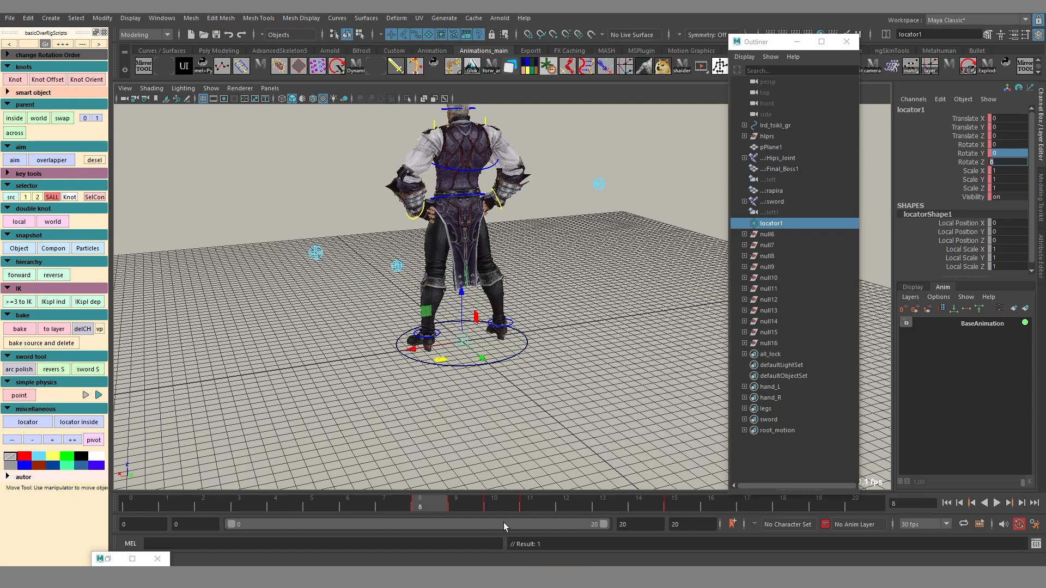
alt+drag(576, 350, 536, 348)
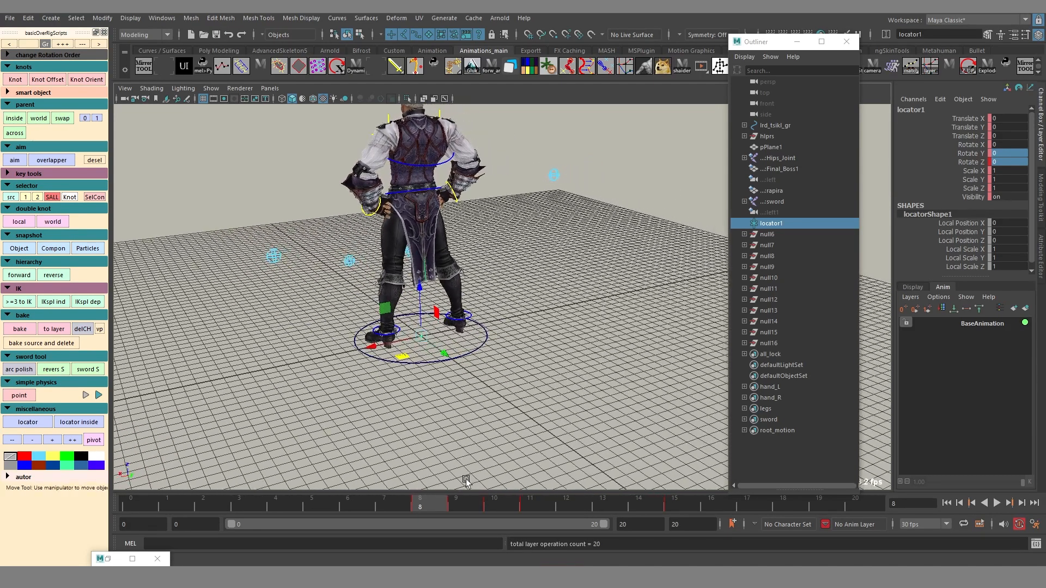
drag(439, 503, 680, 497)
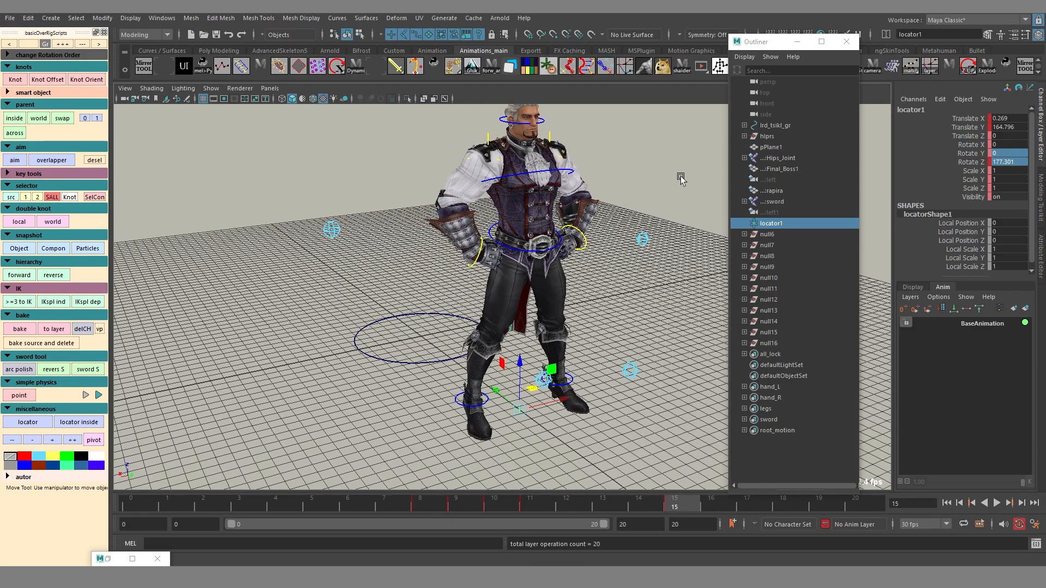
key(ctrl+b)
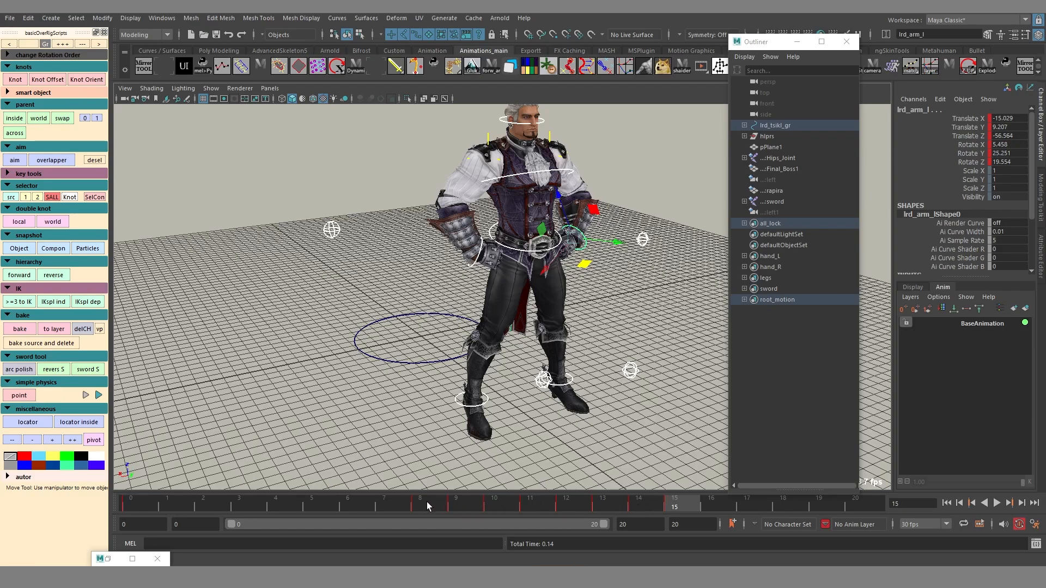
Step: Clear the transferred keys from the character controls, keeping only the key at frame 0
drag(594, 511, 692, 509)
right_click(692, 510)
click(717, 275)
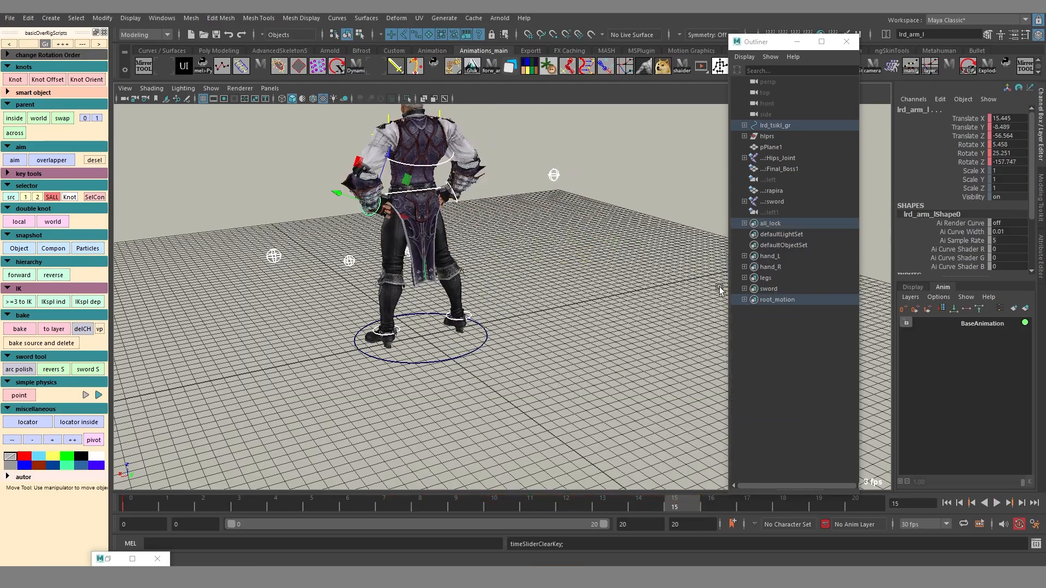
Step: At frame 8, select the right foot control lrd_leg_r and create a pivot locator for it
click(416, 507)
alt+drag(418, 457, 503, 325)
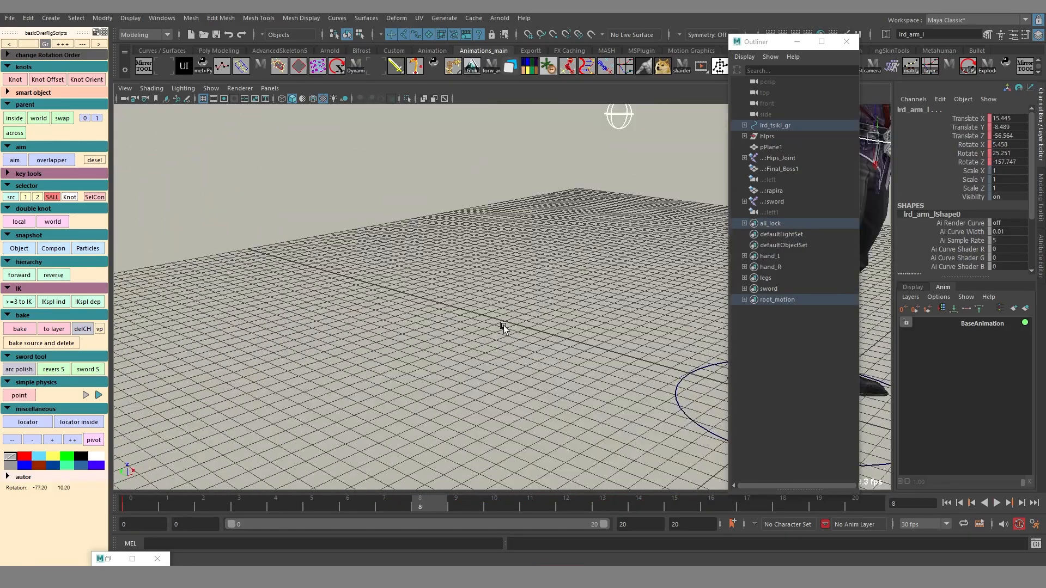
alt+middle_drag(503, 325, 161, 329)
alt+right_drag(161, 329, 338, 357)
alt+middle_drag(368, 360, 469, 382)
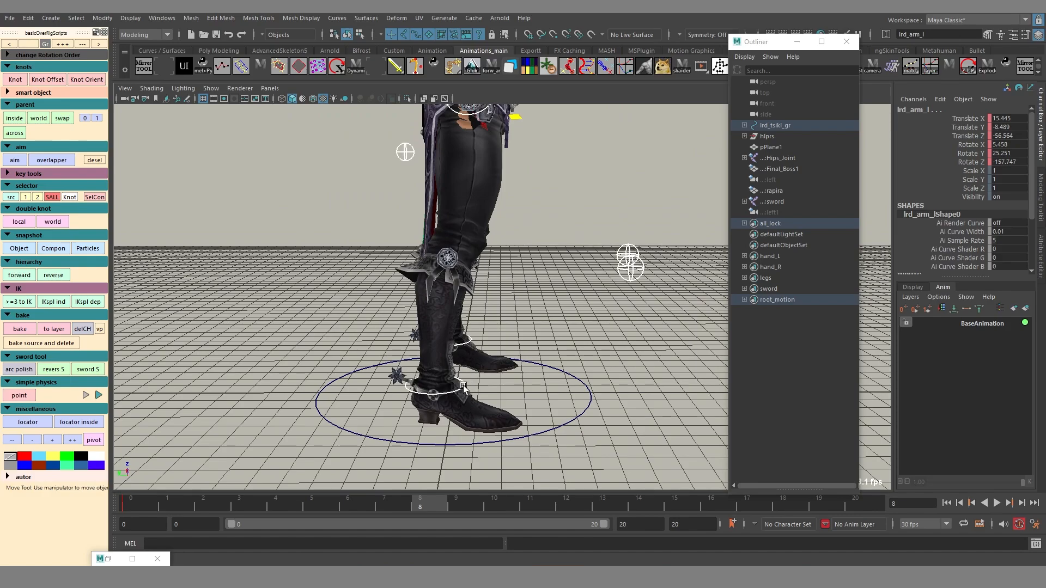
click(459, 387)
alt+middle_drag(561, 418, 507, 437)
alt+drag(506, 438, 503, 448)
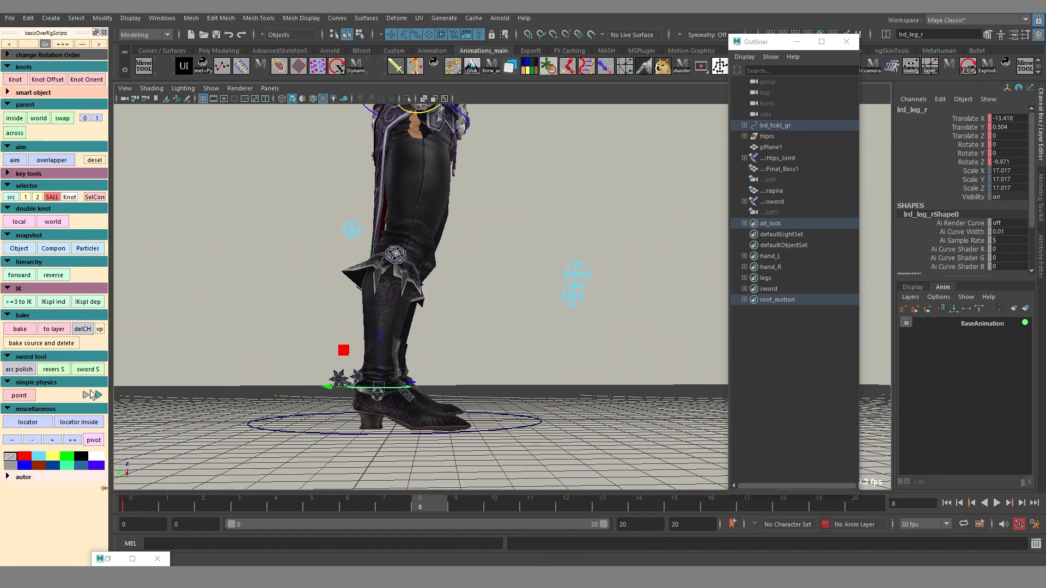
click(94, 441)
alt+right_drag(316, 332, 504, 402)
alt+drag(503, 402, 491, 436)
alt+middle_drag(490, 437, 493, 383)
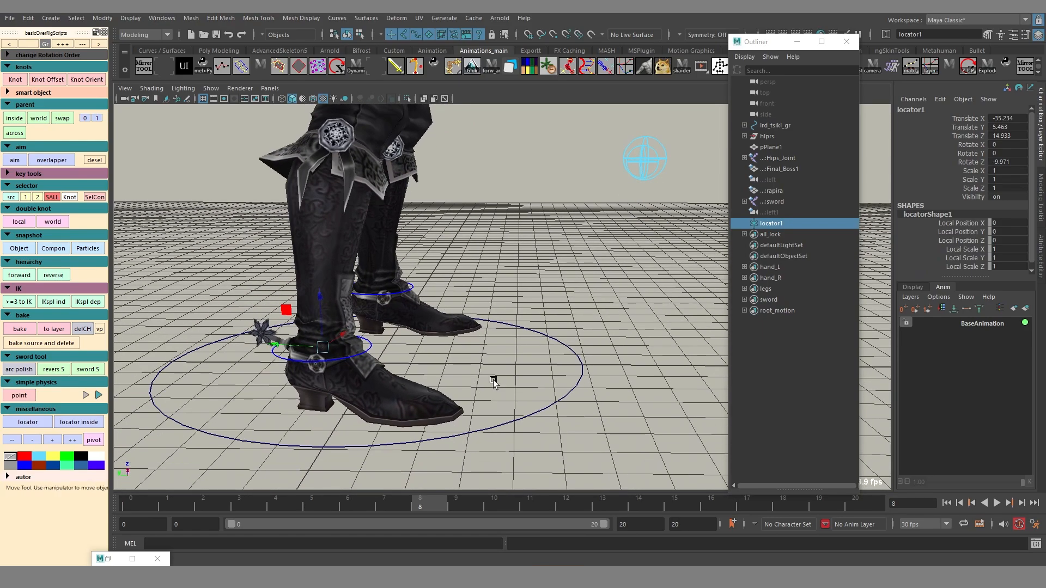
Step: Snap locator1 to the tip of the right boot's toe and attach it as the foot's keyed pivot at frame 8
middle_drag(464, 426, 463, 413)
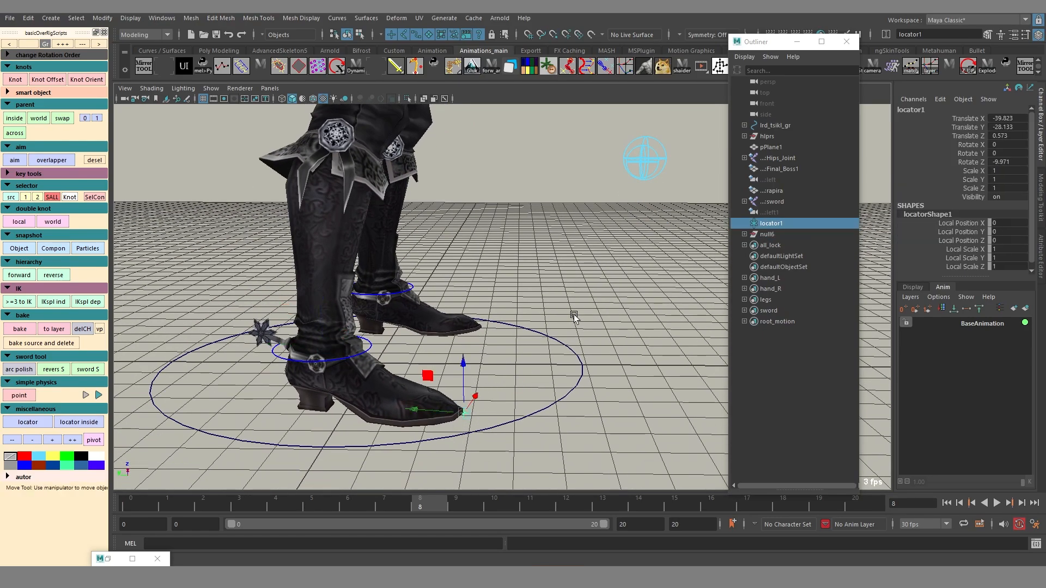
mouse_move(529, 428)
alt+mouse_down()
mouse_move(522, 399)
mouse_move(514, 423)
alt+mouse_up()
key(s)
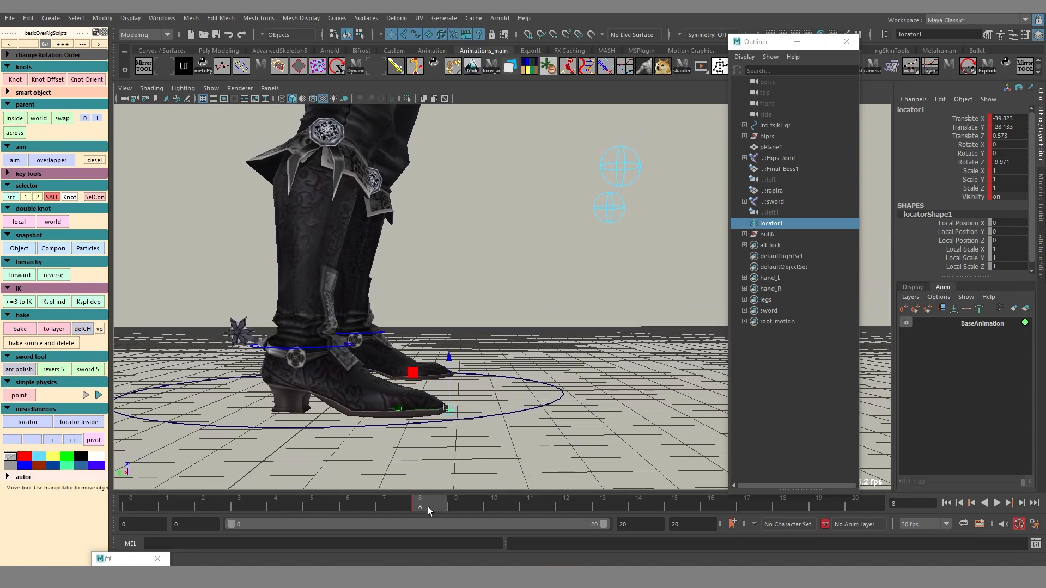
Step: At frame 15, rotate locator1 about 44 degrees in X to lift the heel, transfer the animation onto the foot control and play it back
drag(429, 504, 675, 497)
key(e)
drag(489, 375, 516, 326)
key(ctrl+b)
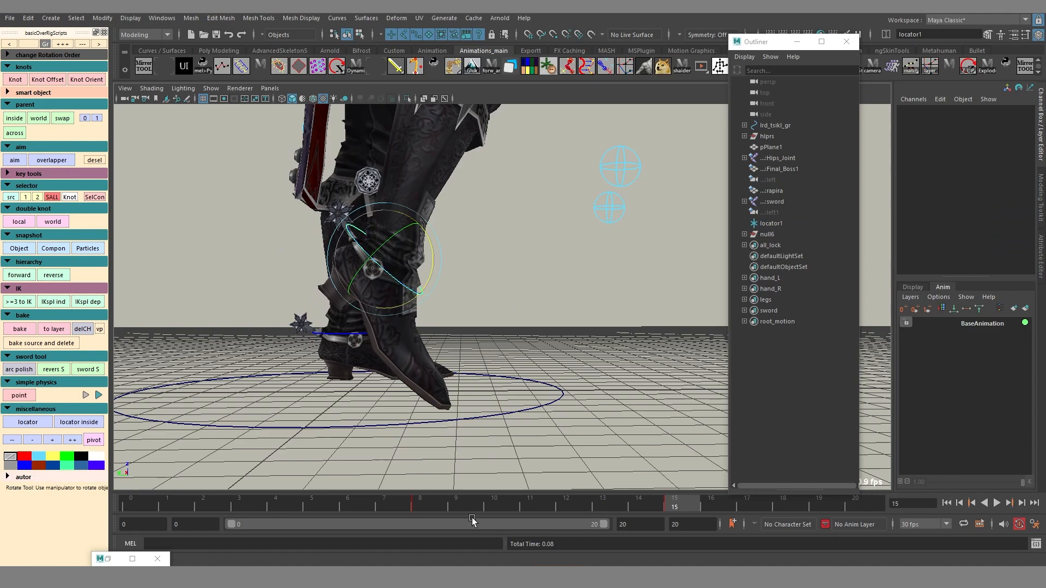
key(alt+v)
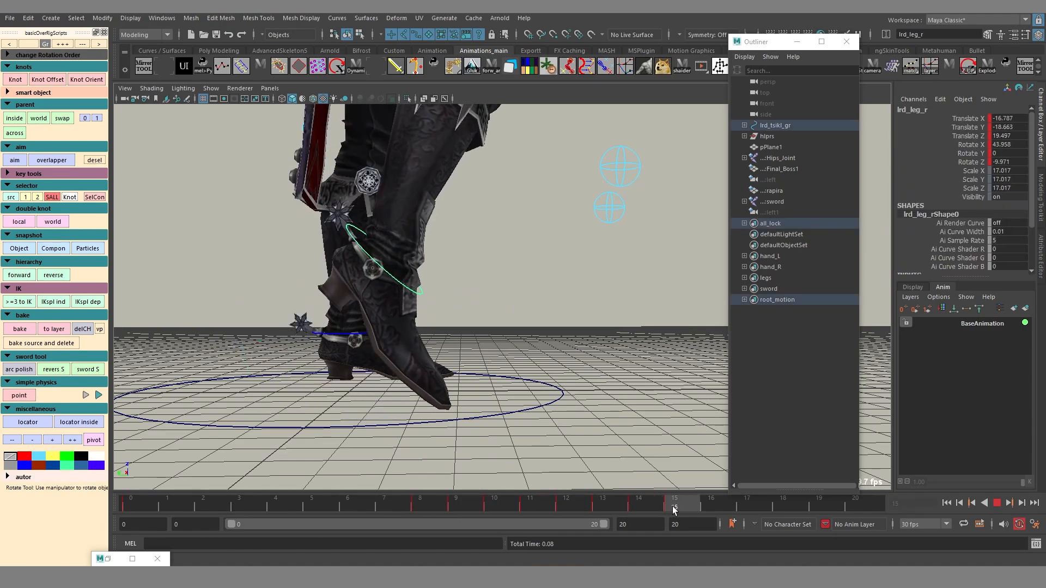
Step: Delete the right foot control's keys from frame 7 to frame 15
shift+drag(384, 505, 669, 504)
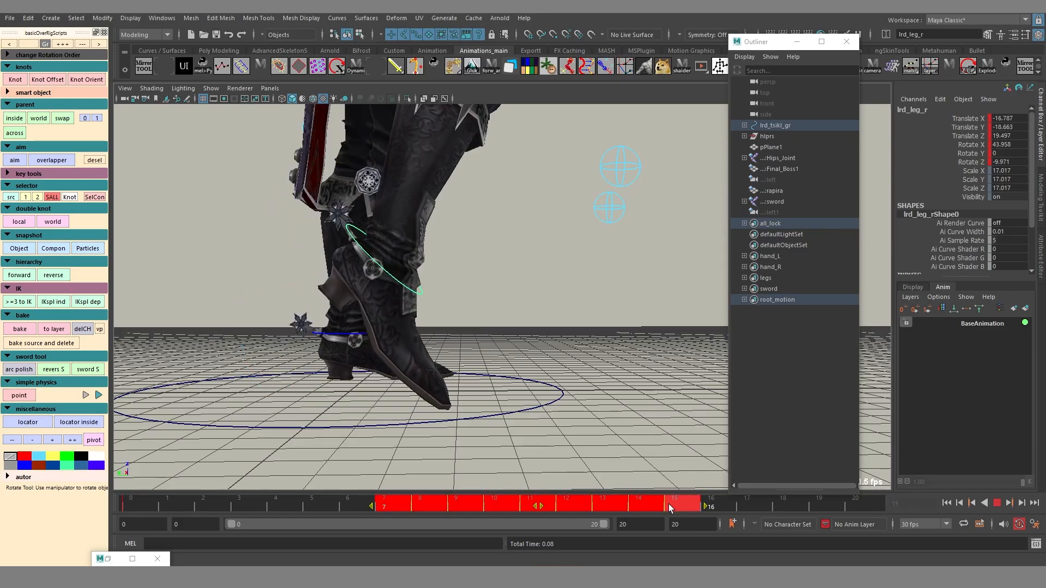
right_click(668, 504)
click(698, 256)
Step: At frame 7, rotate the right foot control to about Rotate X -45.6 so the toe lifts, and reposition it over the heel
alt+drag(616, 272, 501, 313)
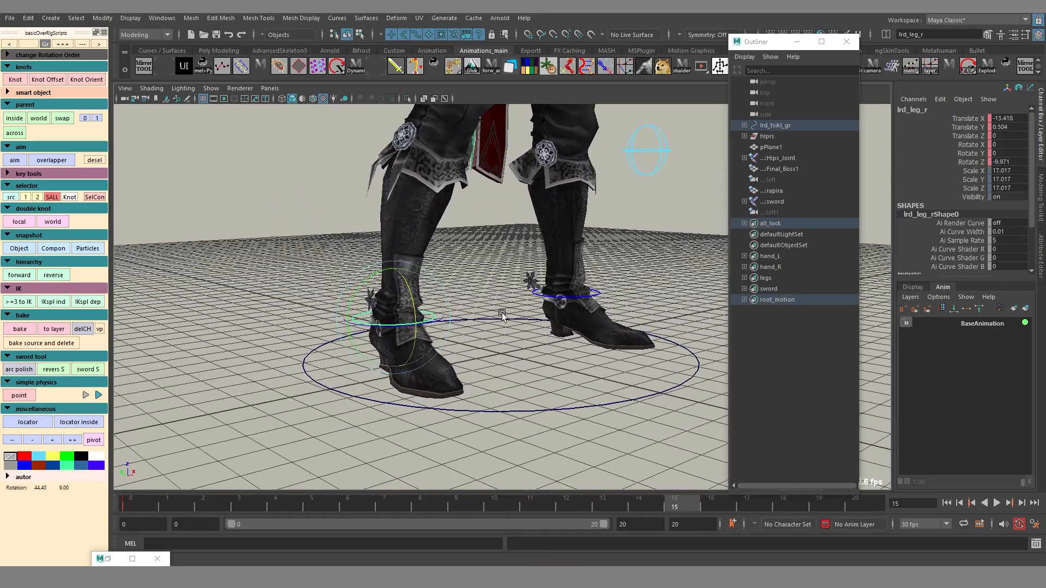
alt+middle_drag(501, 312, 499, 397)
alt+drag(499, 397, 537, 436)
scroll(470, 444, down, 3)
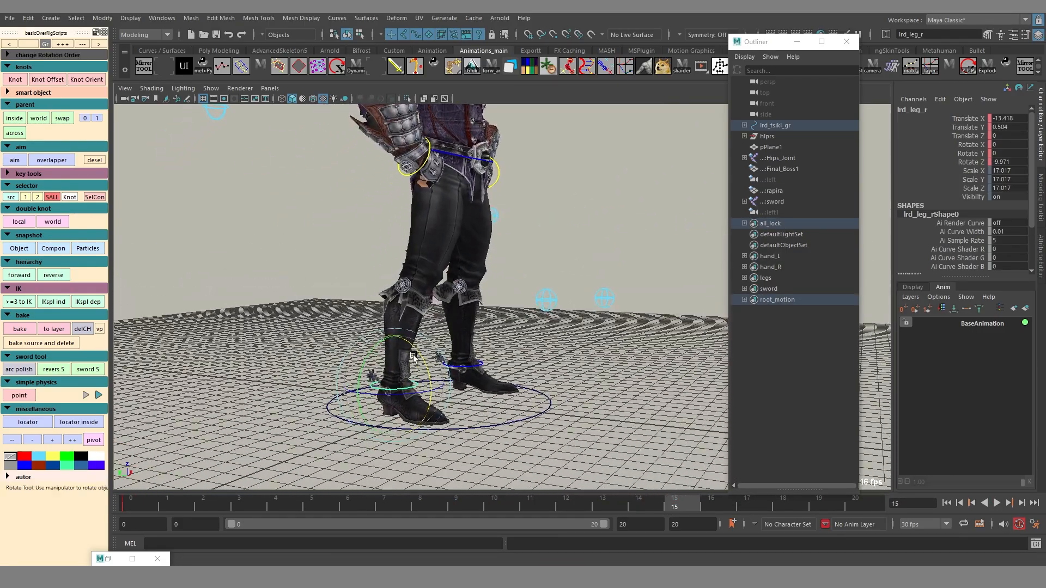
alt+drag(437, 400, 474, 388)
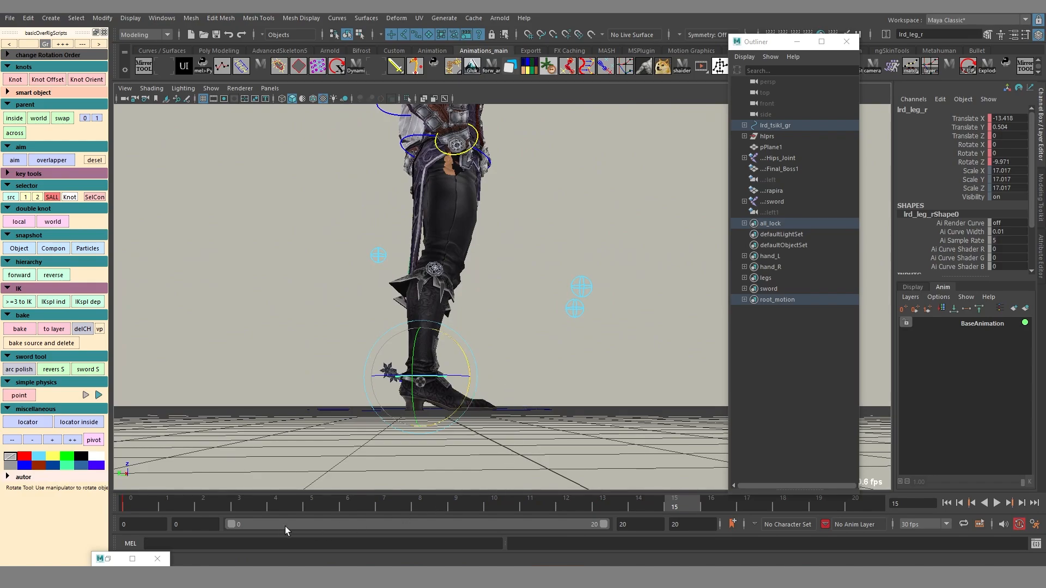
drag(143, 504, 375, 499)
scroll(560, 353, up, 5)
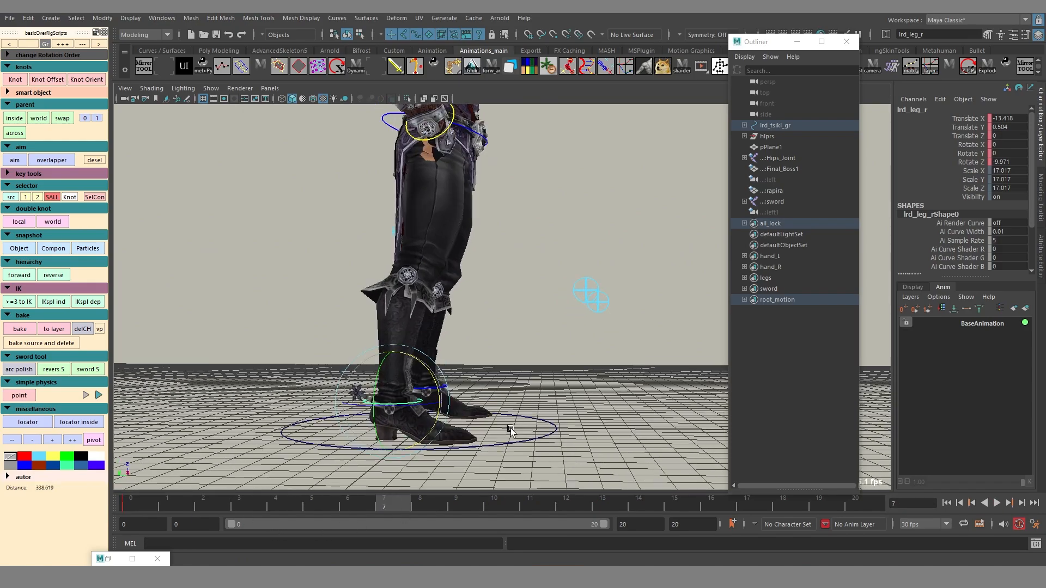
scroll(560, 353, up, 1)
alt+drag(560, 353, 589, 361)
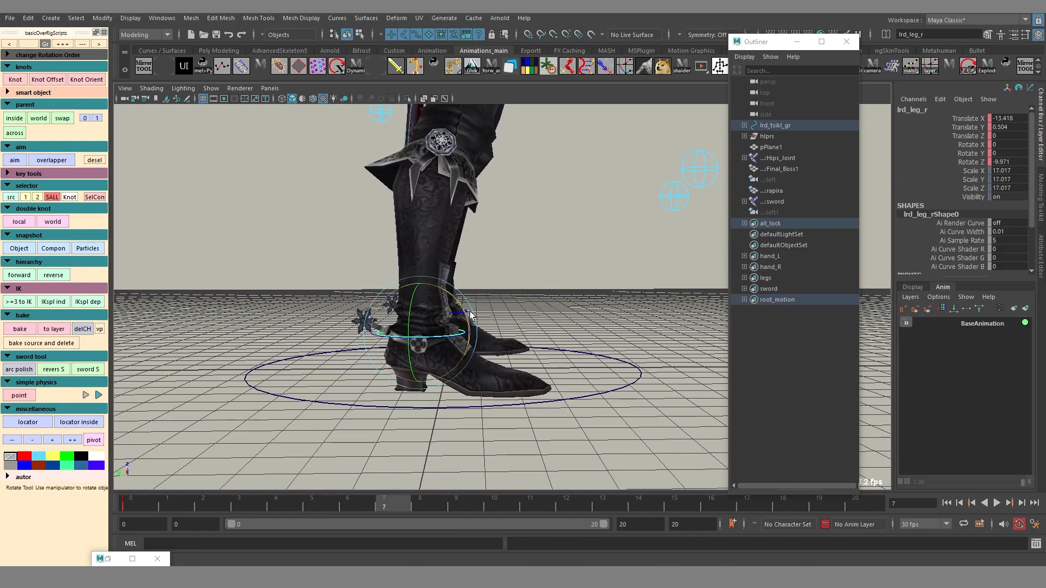
drag(463, 314, 435, 288)
key(w)
drag(368, 331, 340, 324)
Step: Examine how the right heel moves against the ground between frames 0 and 7
drag(381, 506, 142, 494)
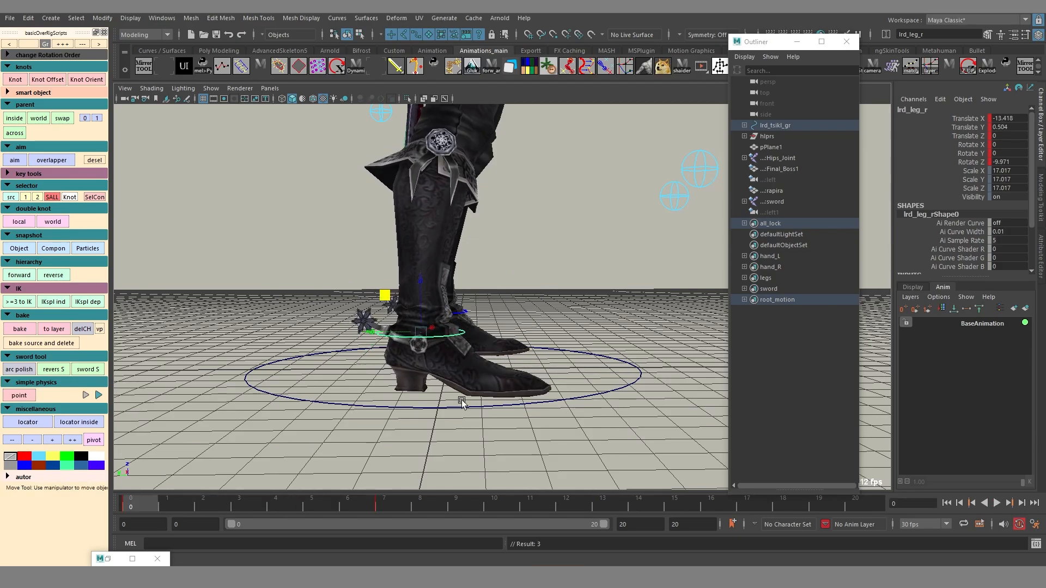
alt+drag(462, 401, 380, 392)
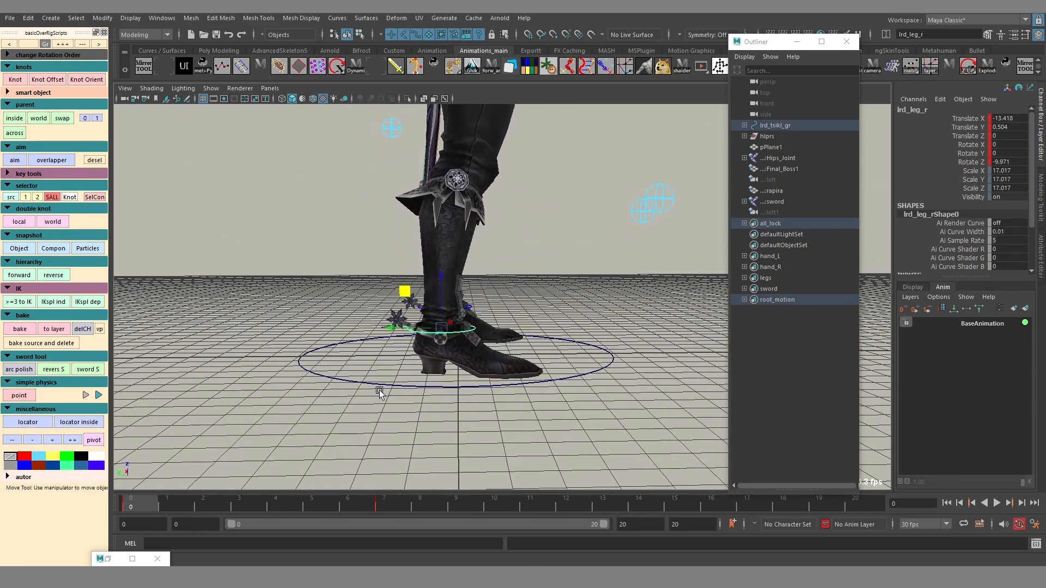
alt+right_drag(376, 392, 488, 384)
alt+drag(487, 385, 485, 372)
drag(157, 507, 348, 502)
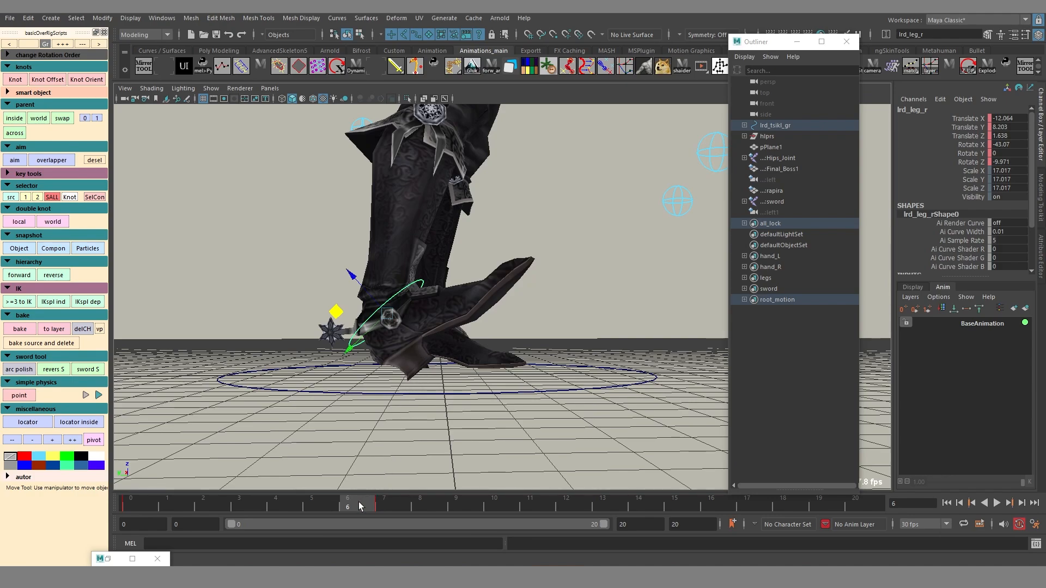
drag(359, 505, 159, 505)
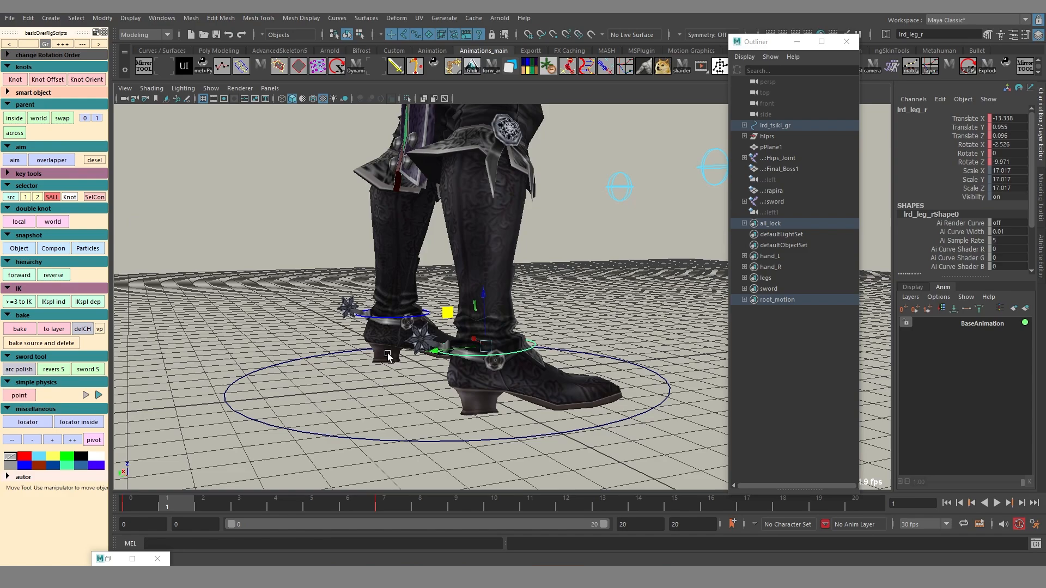
alt+drag(475, 379, 418, 356)
Step: Create a pivot locator for the right foot over frames 0 to 7 and snap it to the back bottom edge of the heel
drag(175, 499, 2, 485)
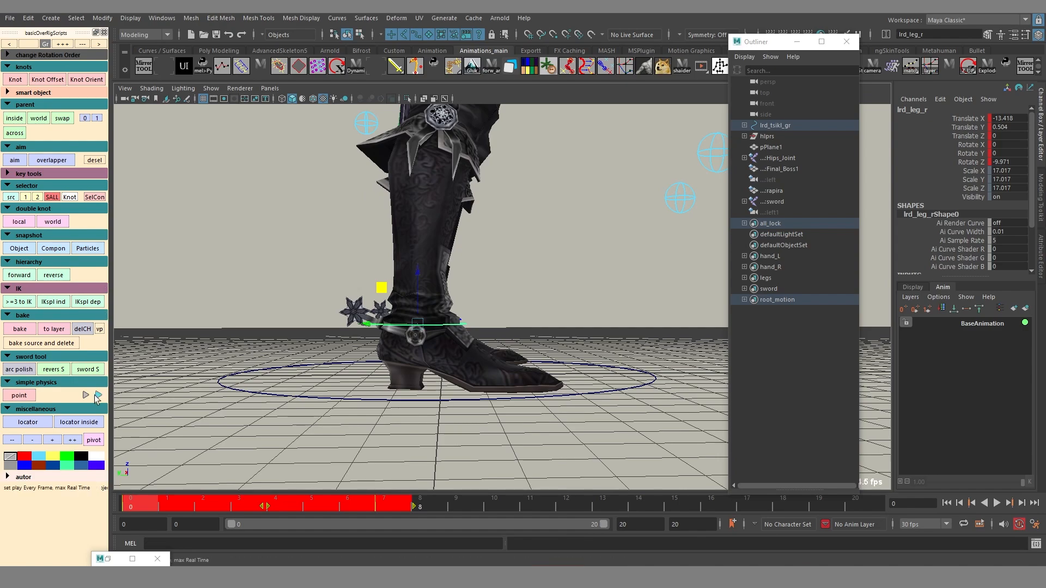
click(95, 441)
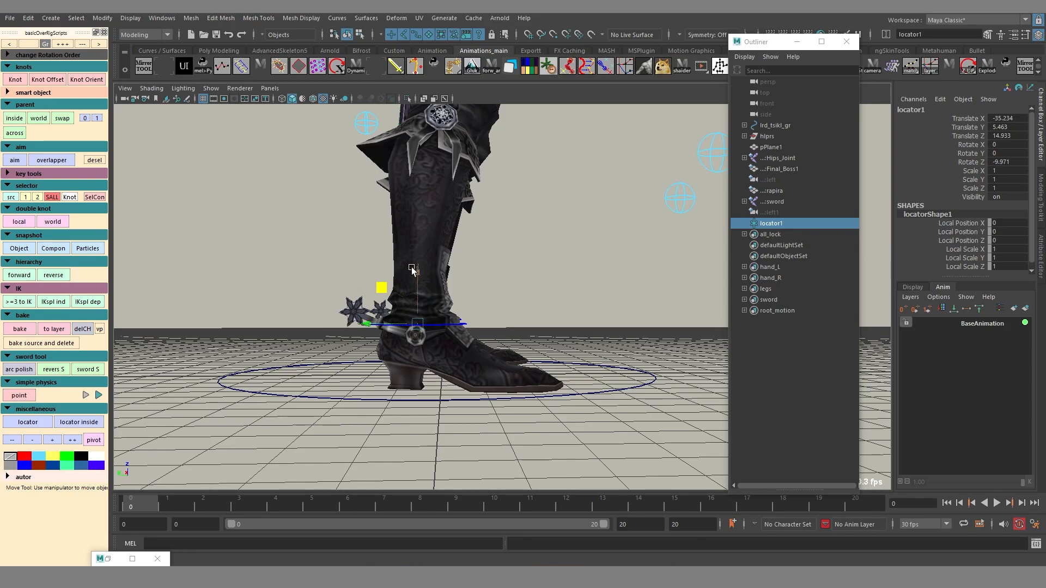
drag(382, 287, 344, 324)
alt+right_drag(343, 324, 501, 344)
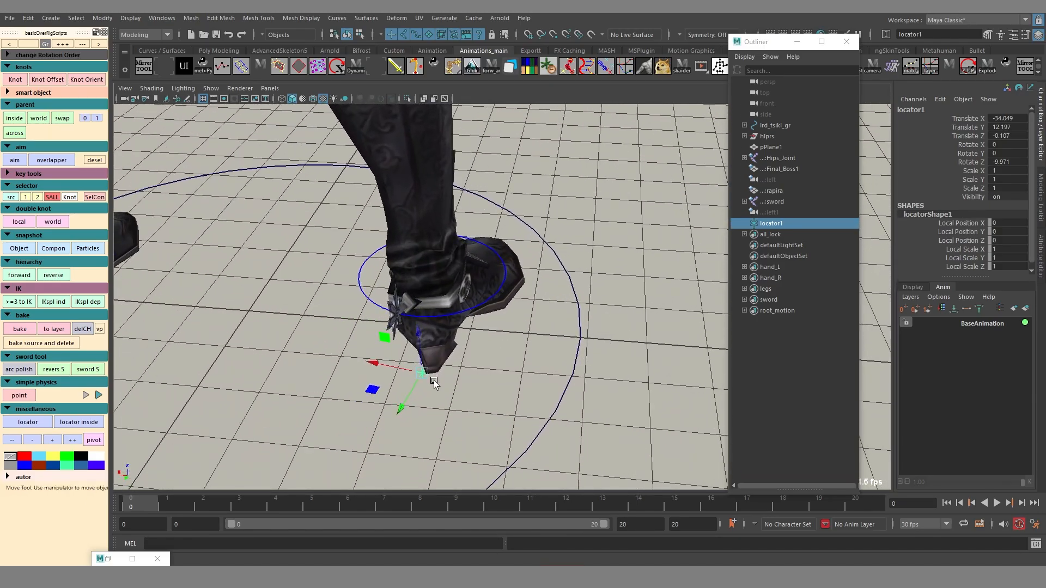
key(v)
middle_drag(431, 373, 427, 374)
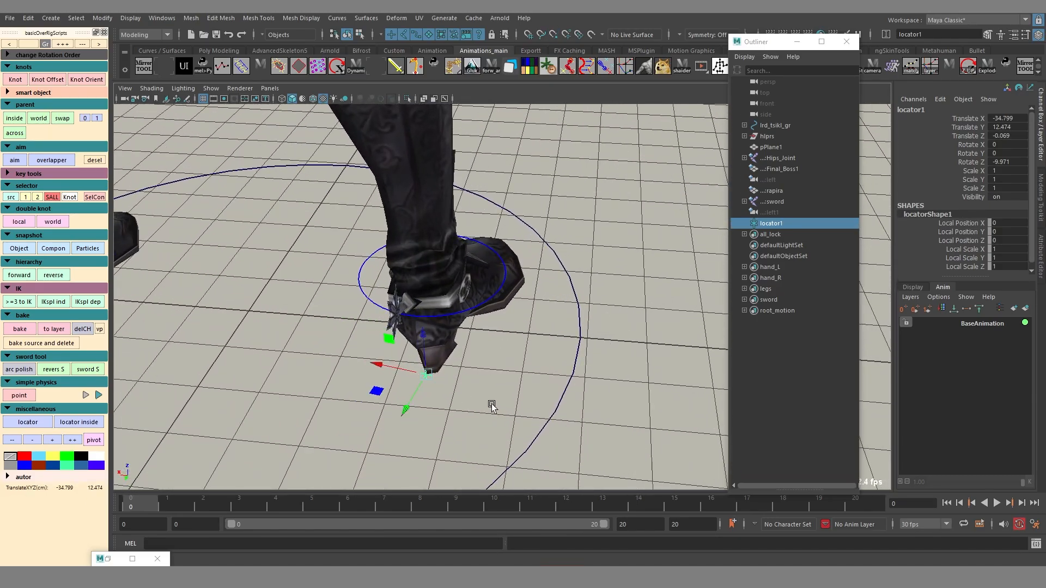
alt+drag(491, 404, 352, 301)
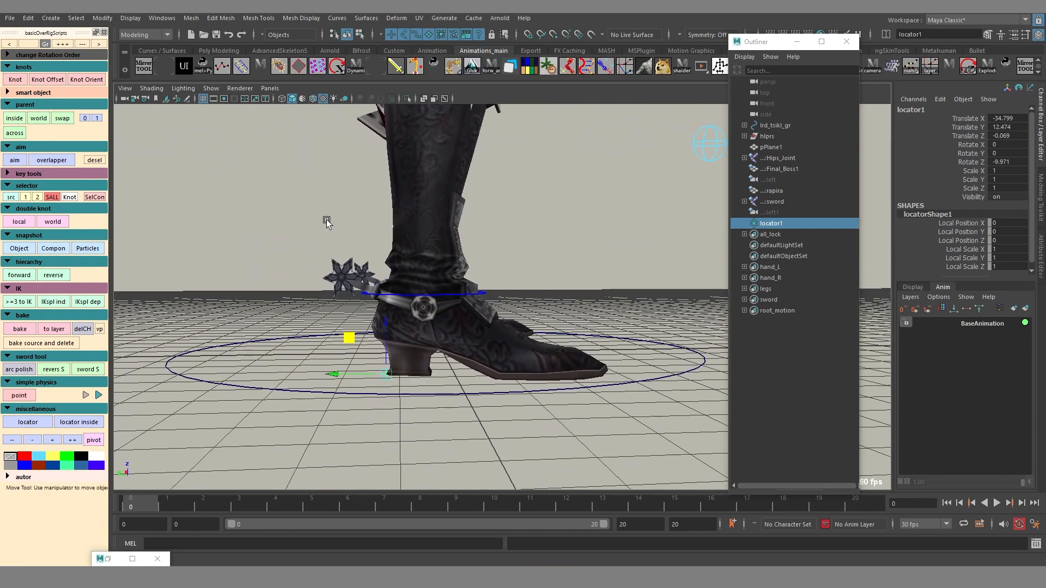
Step: Bake the foot's motion onto the heel locator and apply the same translate key across frames 0 to 7
click(243, 181)
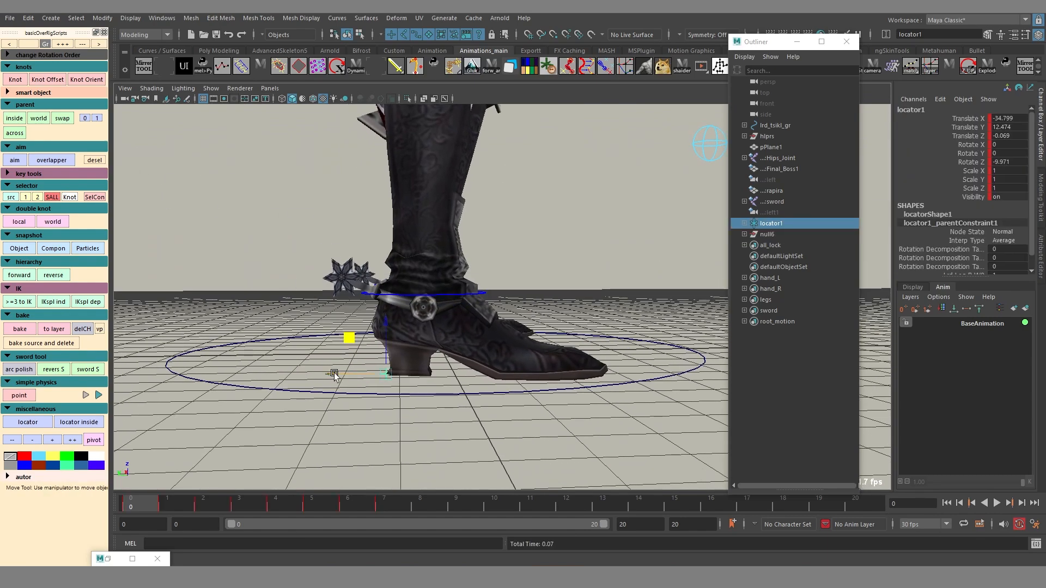
drag(149, 502, 387, 506)
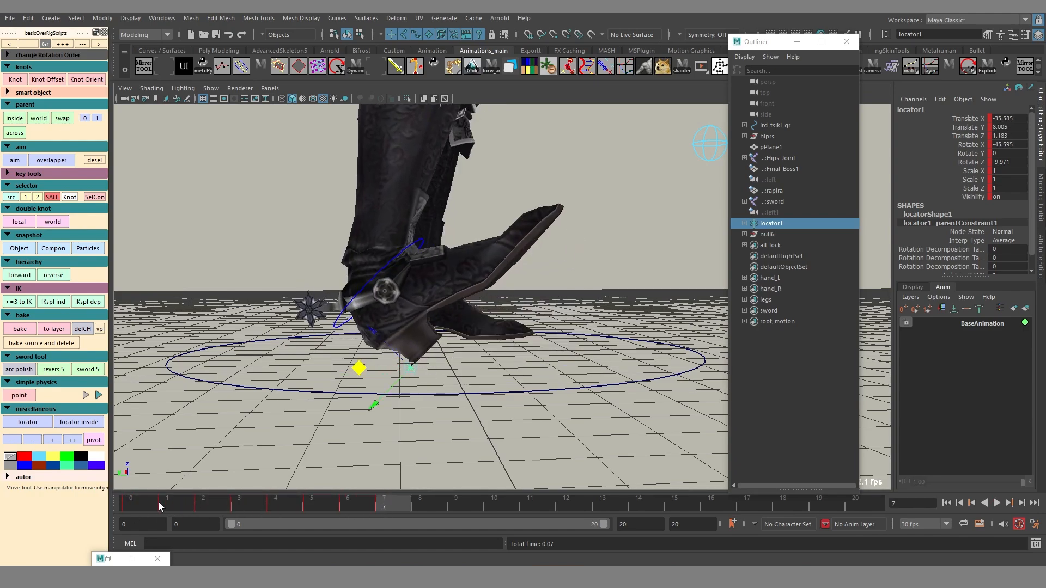
shift+drag(158, 502, 395, 504)
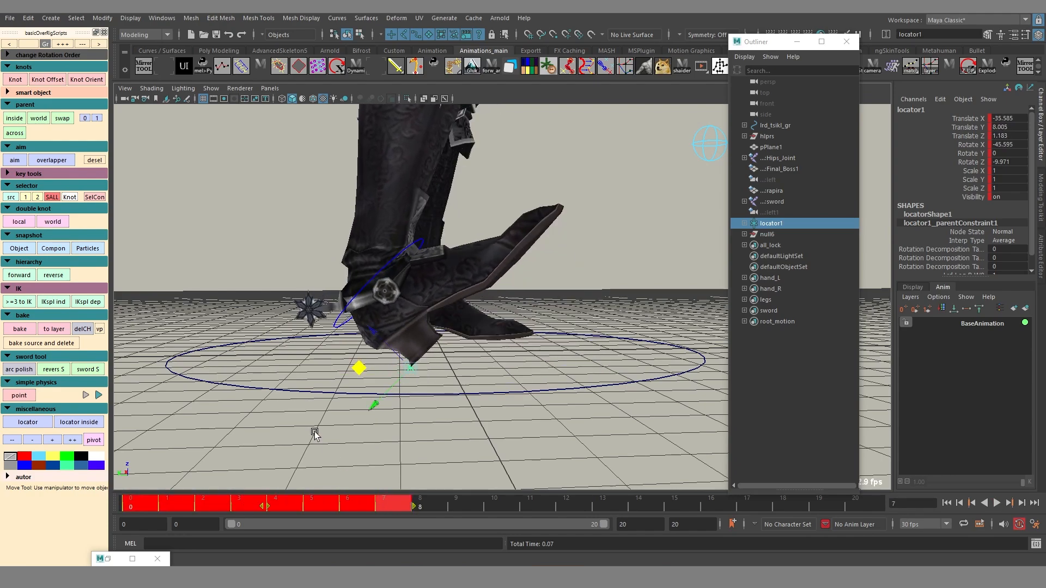
click(22, 175)
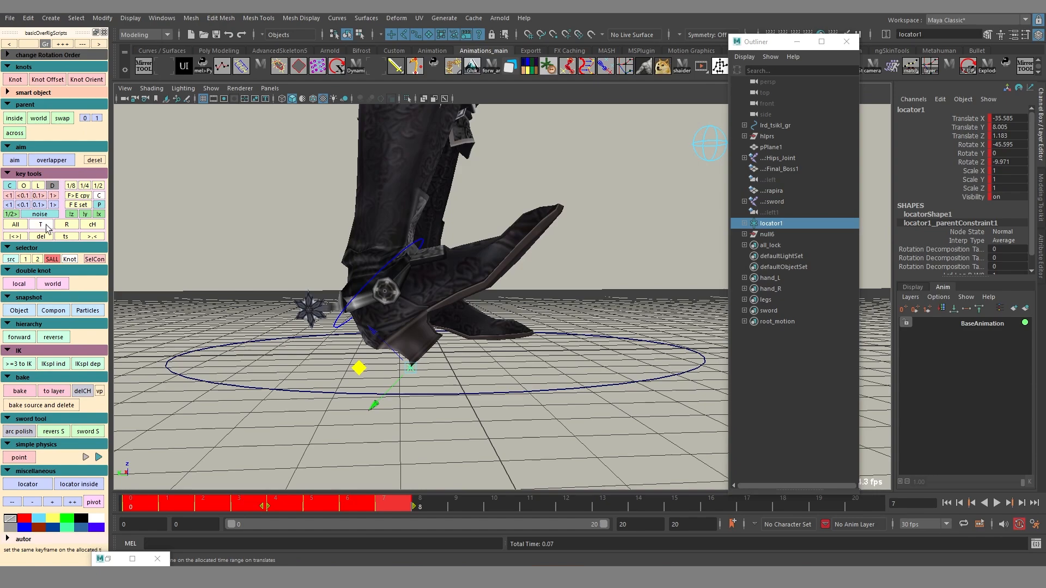
click(48, 229)
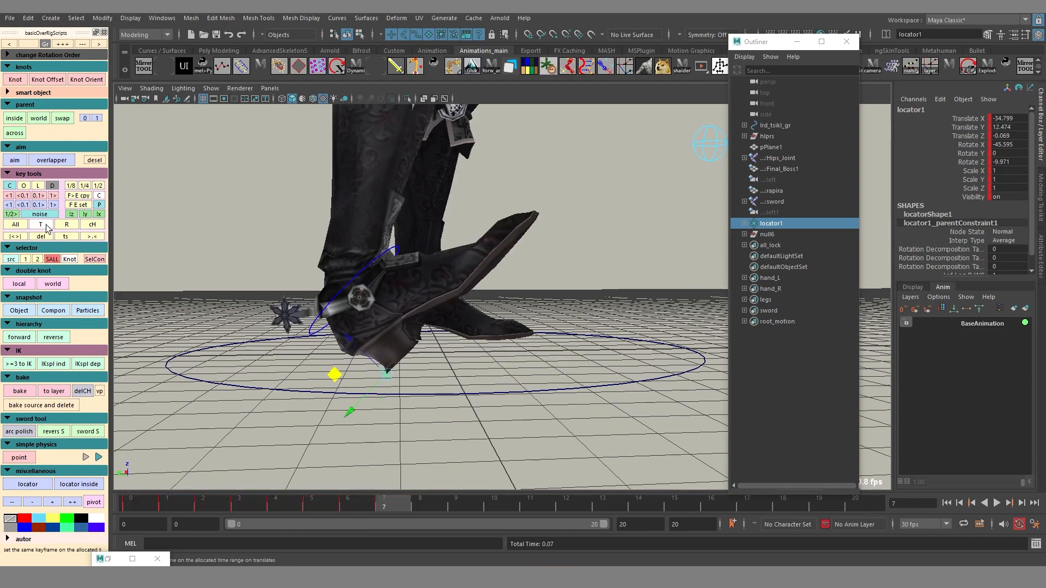
drag(145, 502, 382, 508)
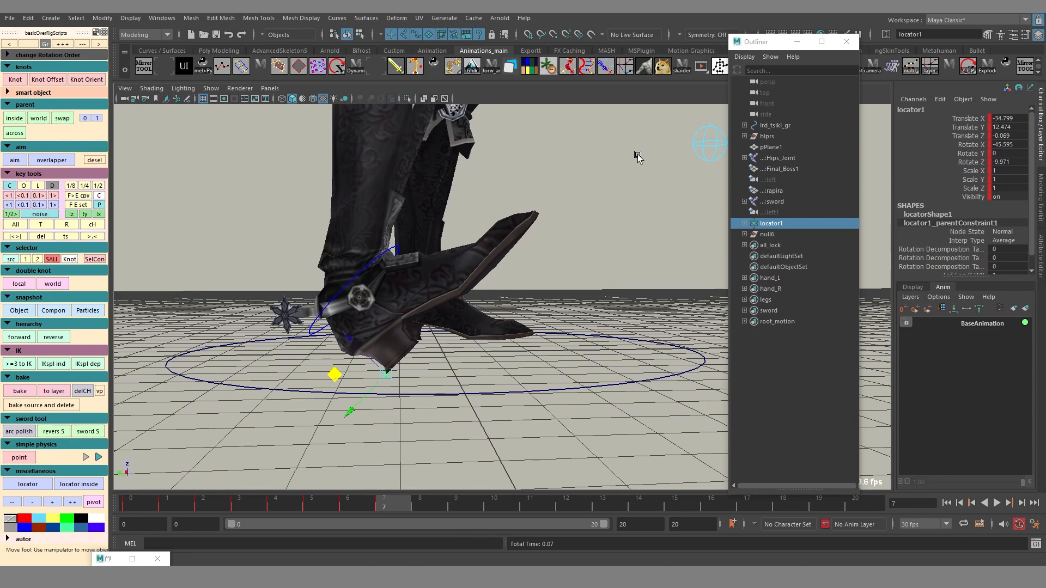
Step: Transfer the heel locator's animation onto the right foot control, play it back and go to frame 7
key(ctrl+z)
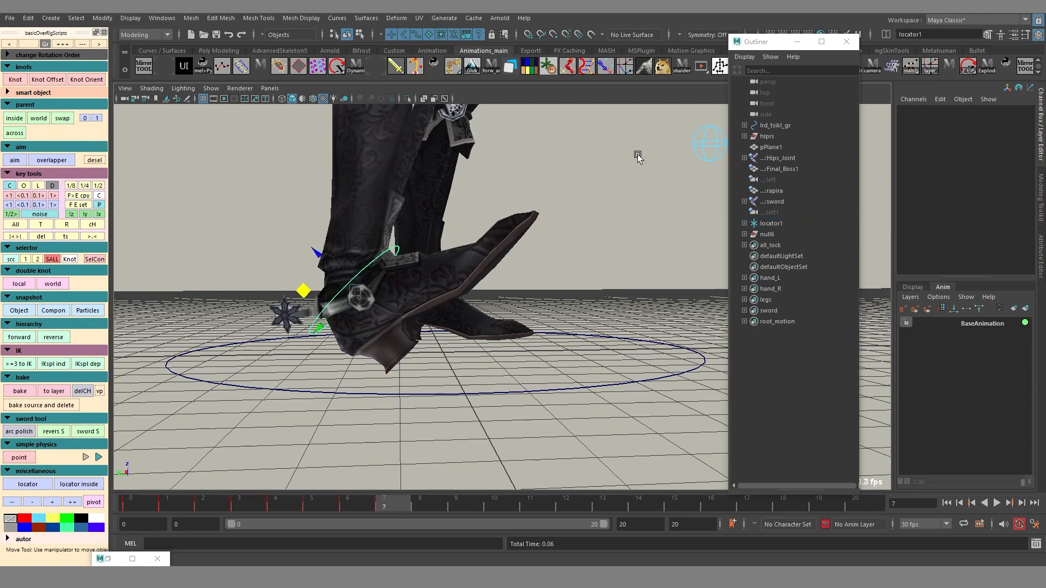
key(alt+v)
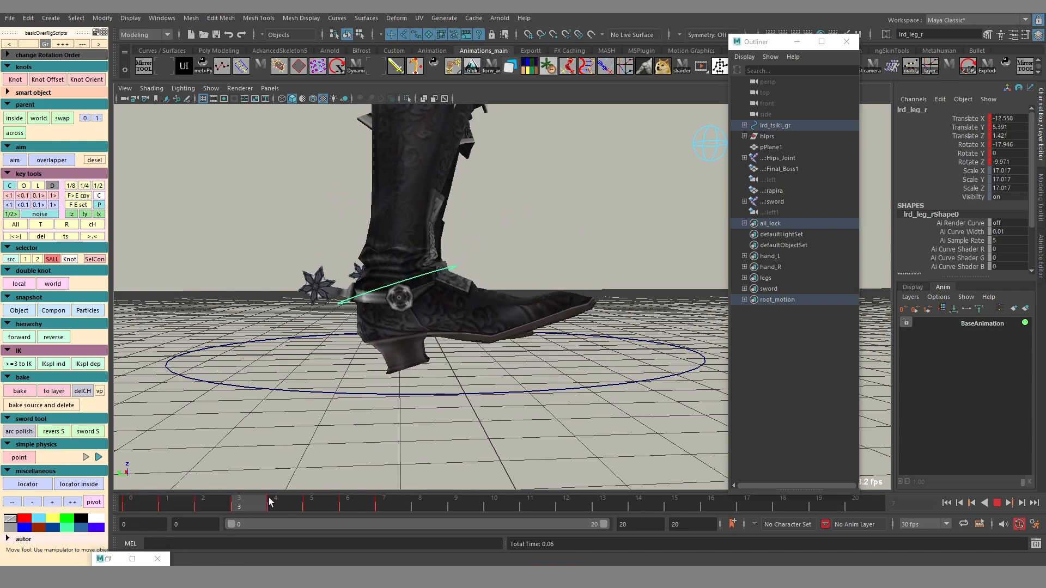
click(394, 502)
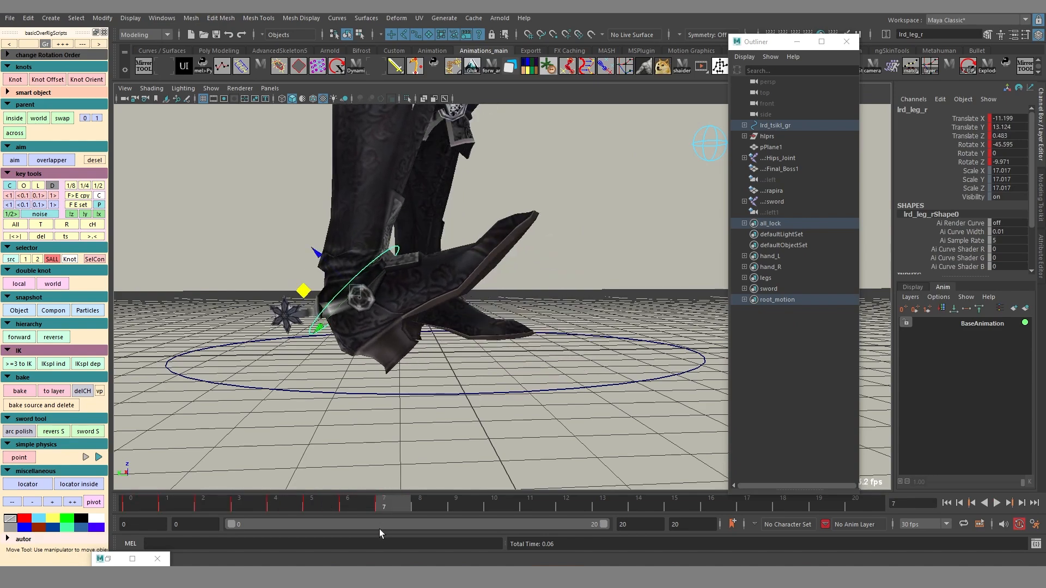